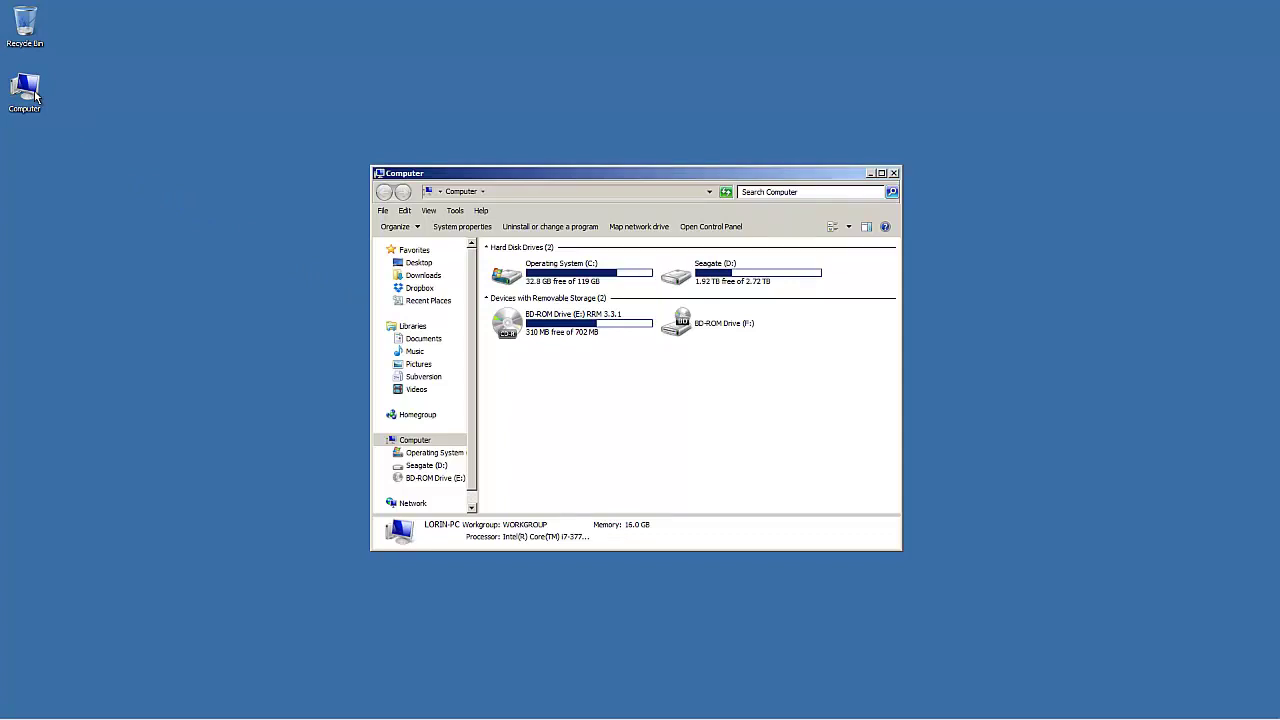
# Step: Open the RRM 3.3.1 disc and check the manual PDF and intro video in Extras
pyautogui.doubleClick(532, 324)
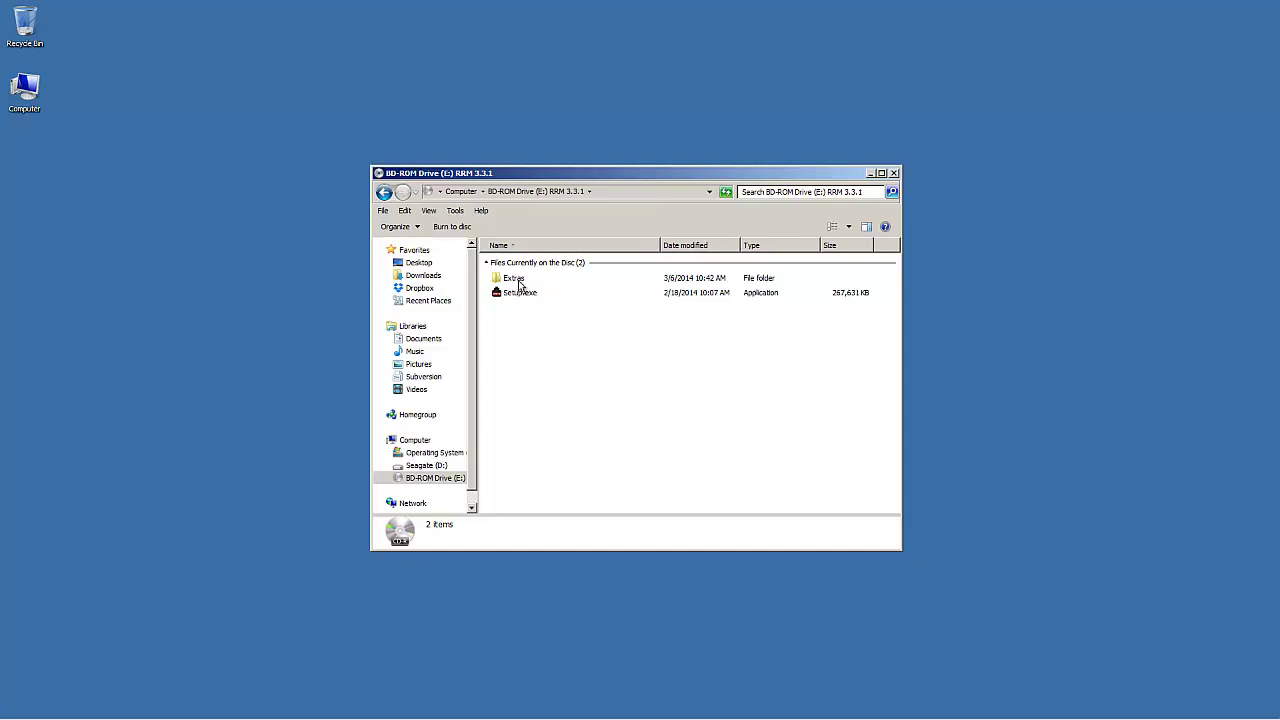
pyautogui.doubleClick(519, 284)
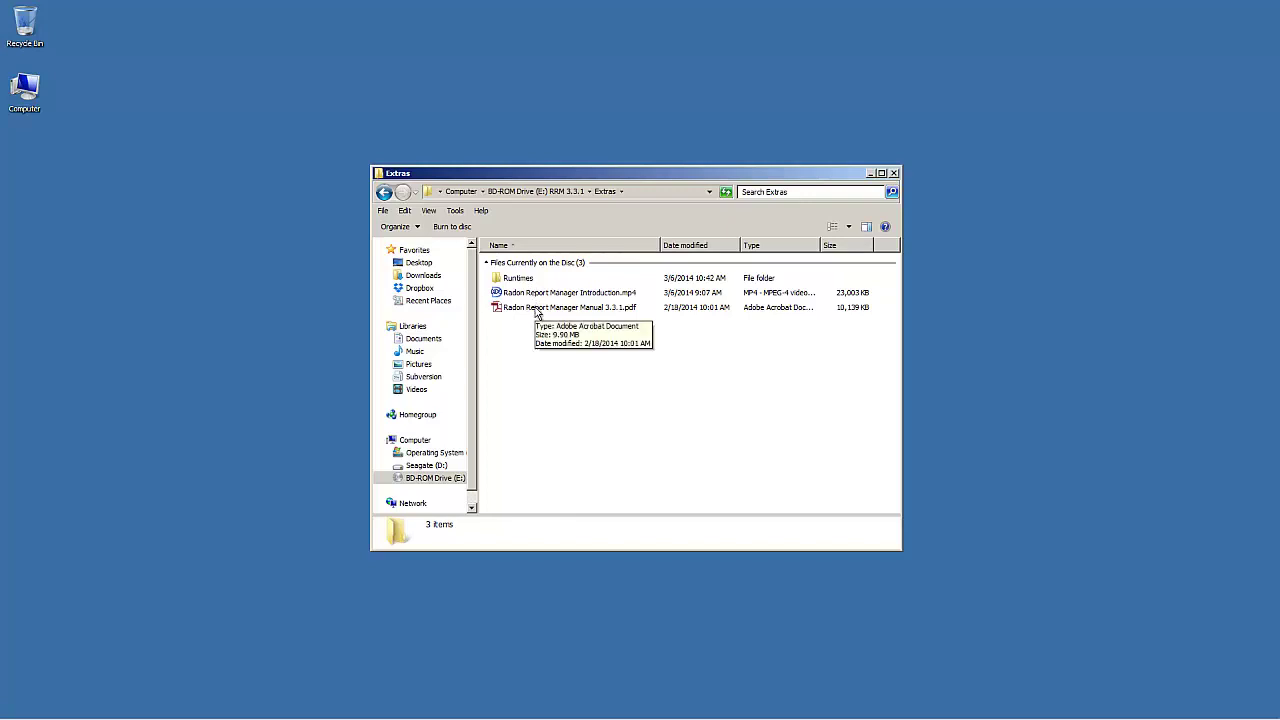
pyautogui.click(537, 309)
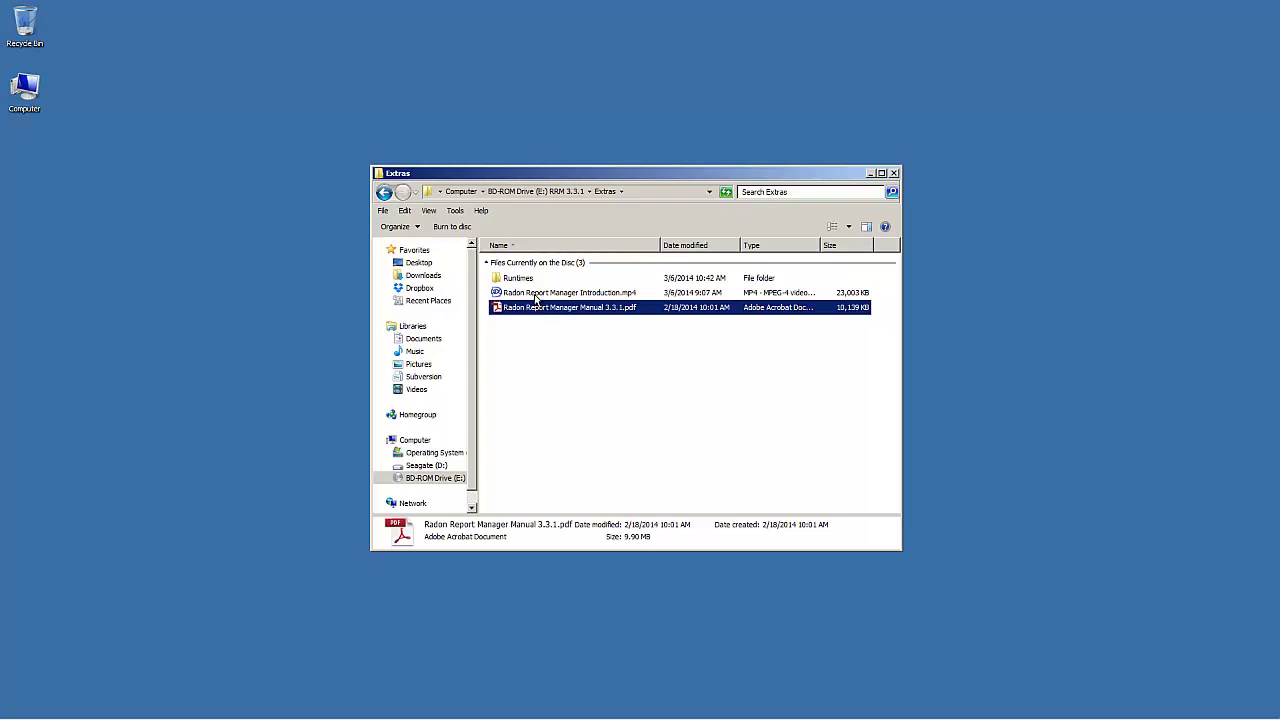
pyautogui.click(535, 295)
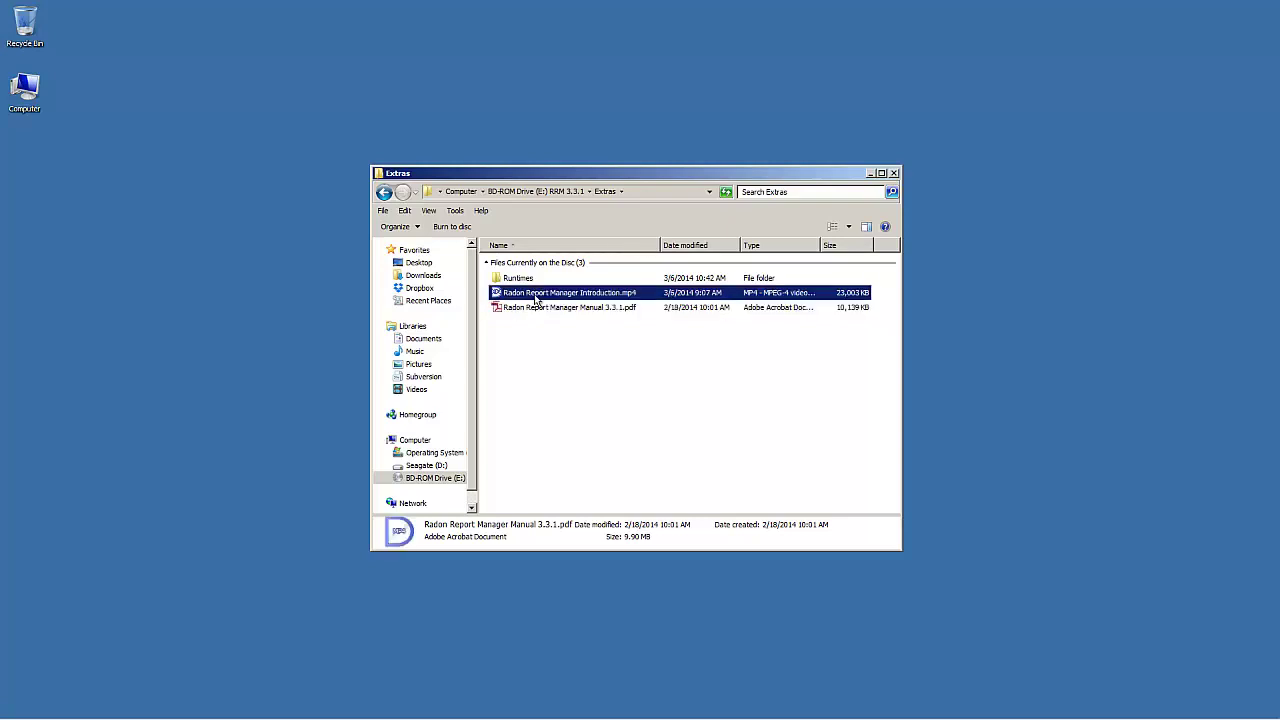
# Step: Return to the disc's top level and launch Setup.exe
pyautogui.click(382, 193)
pyautogui.click(519, 295)
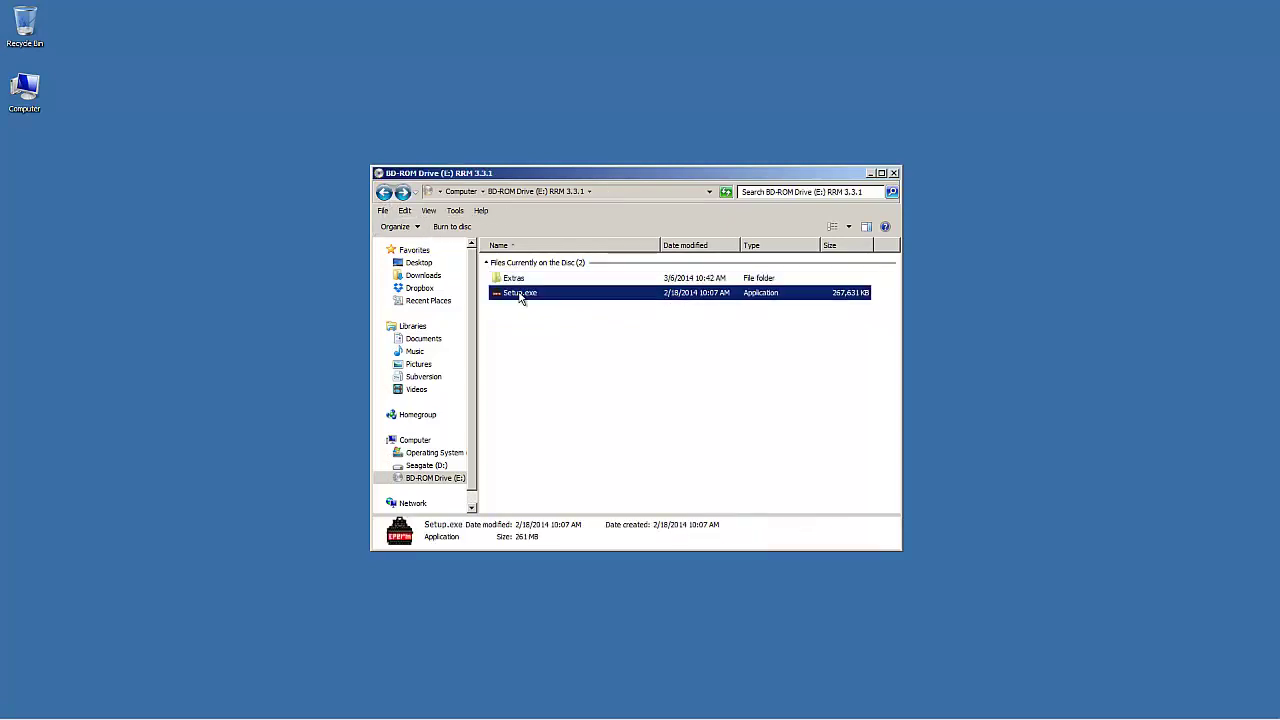
pyautogui.doubleClick(525, 295)
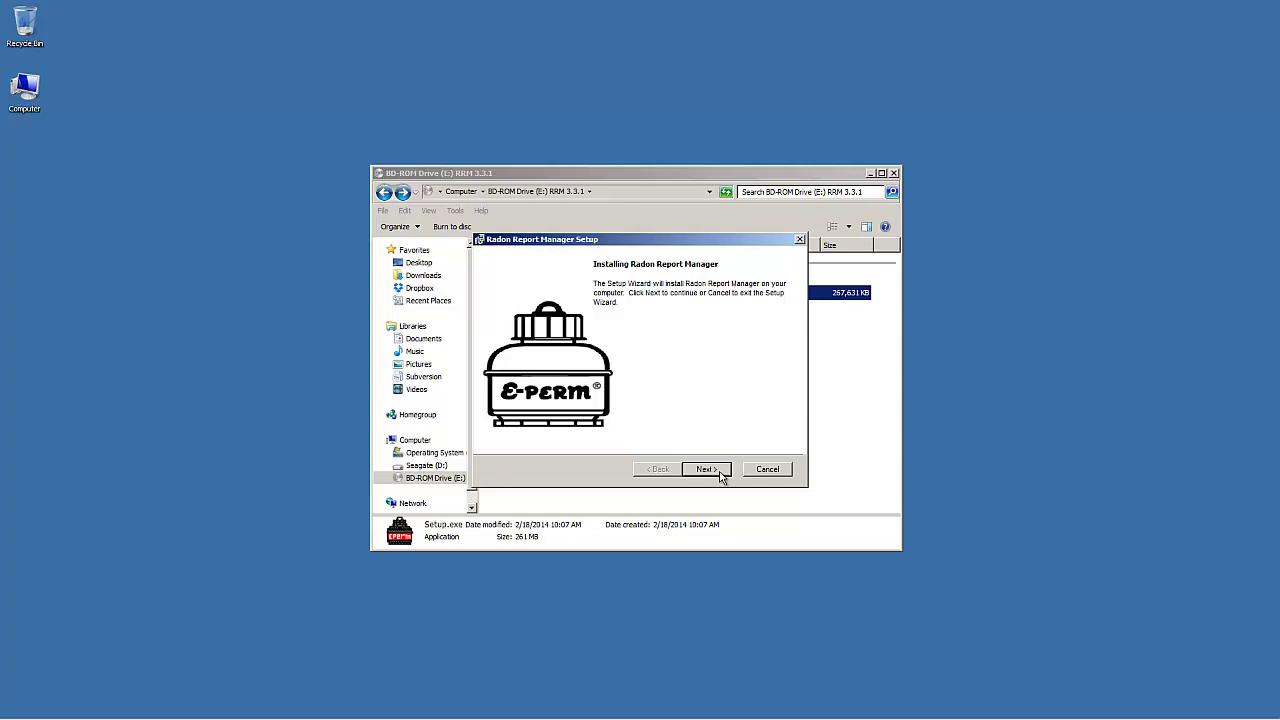
# Step: Close the disc window, read through the EULA and accept the license terms
pyautogui.click(894, 174)
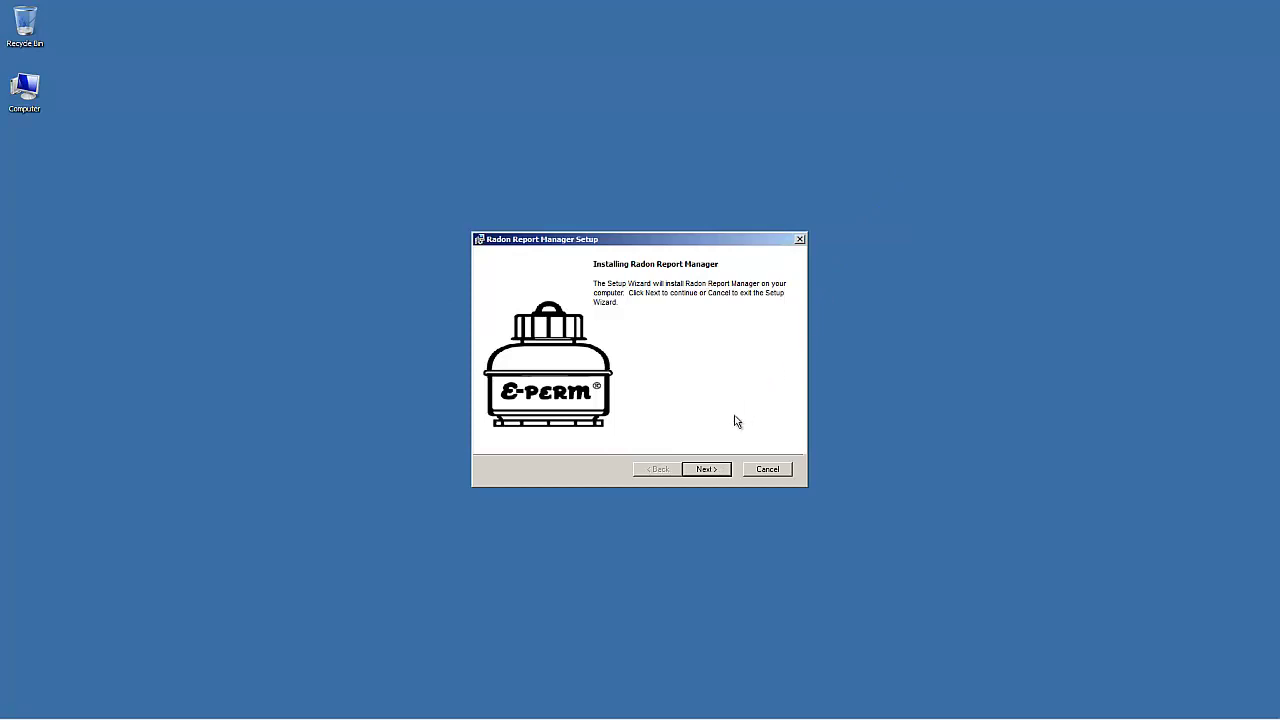
pyautogui.click(723, 474)
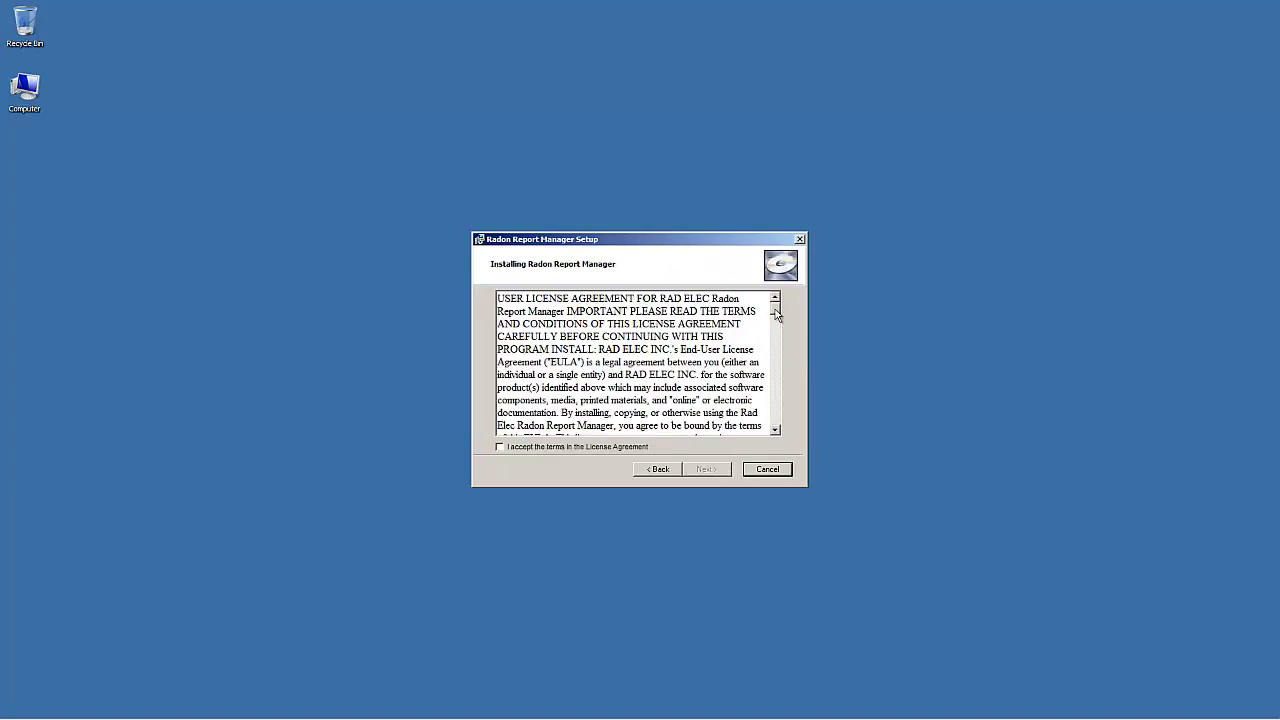
pyautogui.scroll(-2, 776, 320)
pyautogui.scroll(-12, 776, 320)
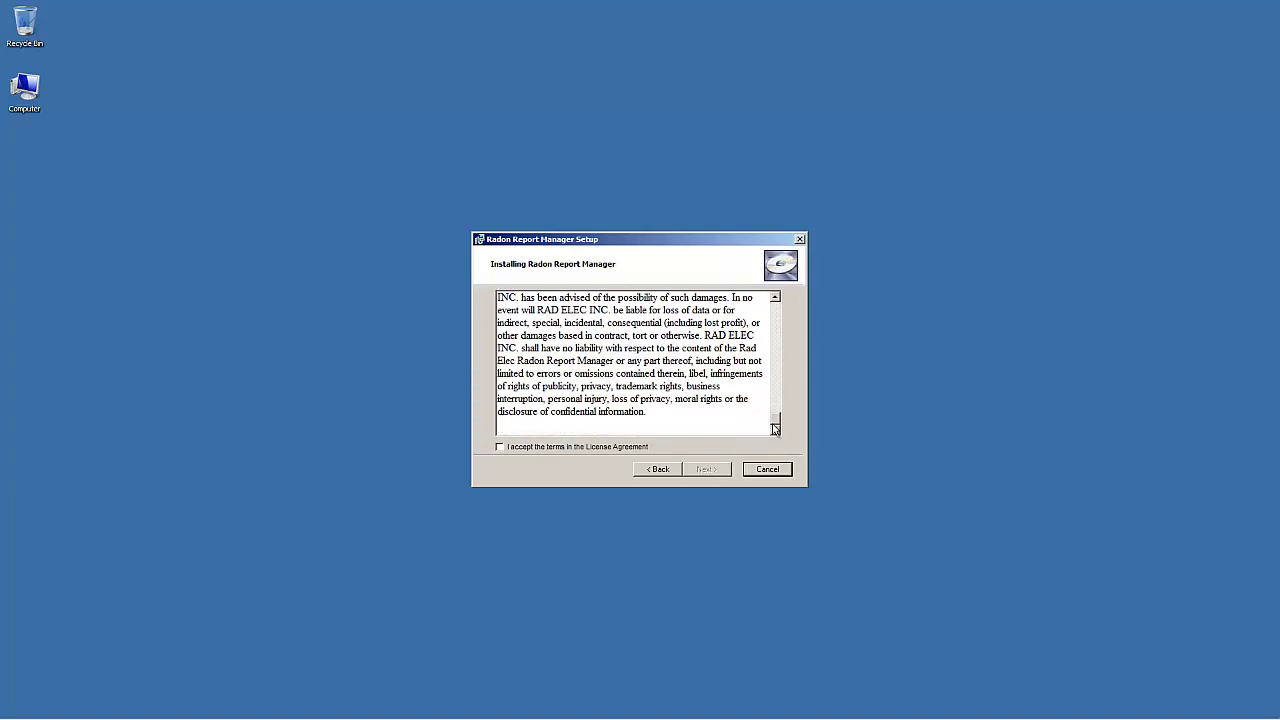
pyautogui.click(500, 448)
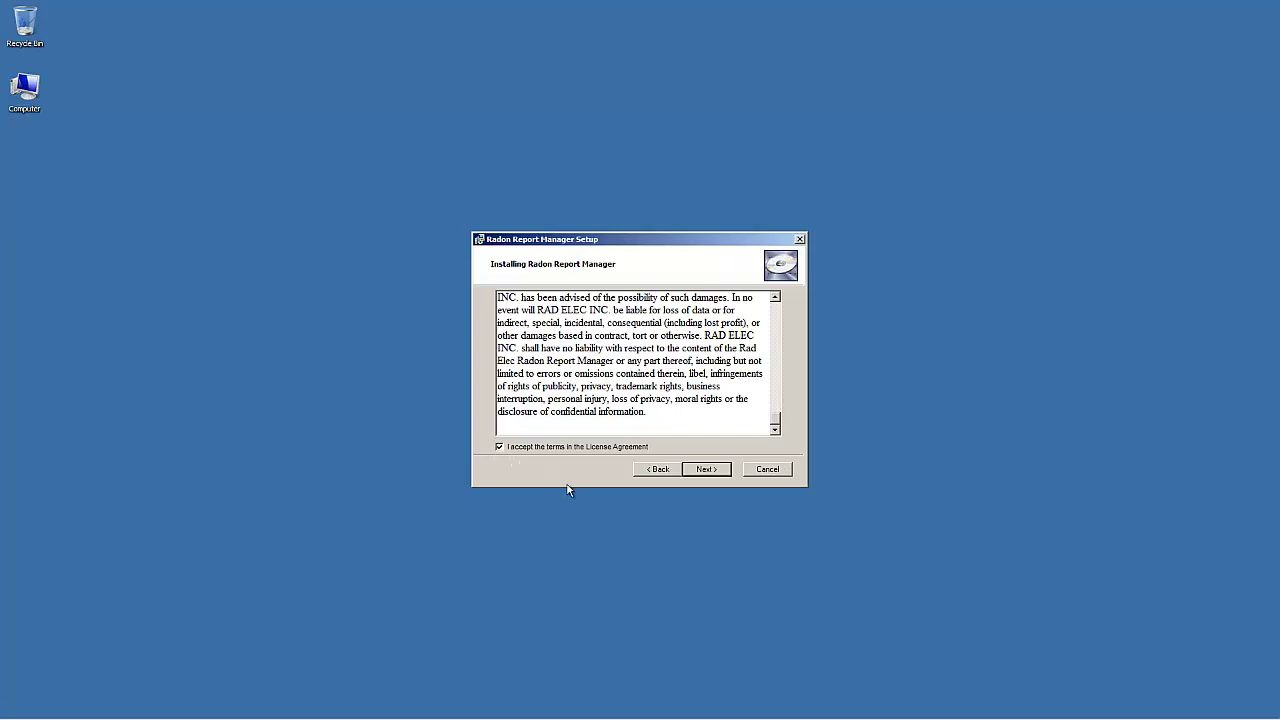
pyautogui.click(706, 469)
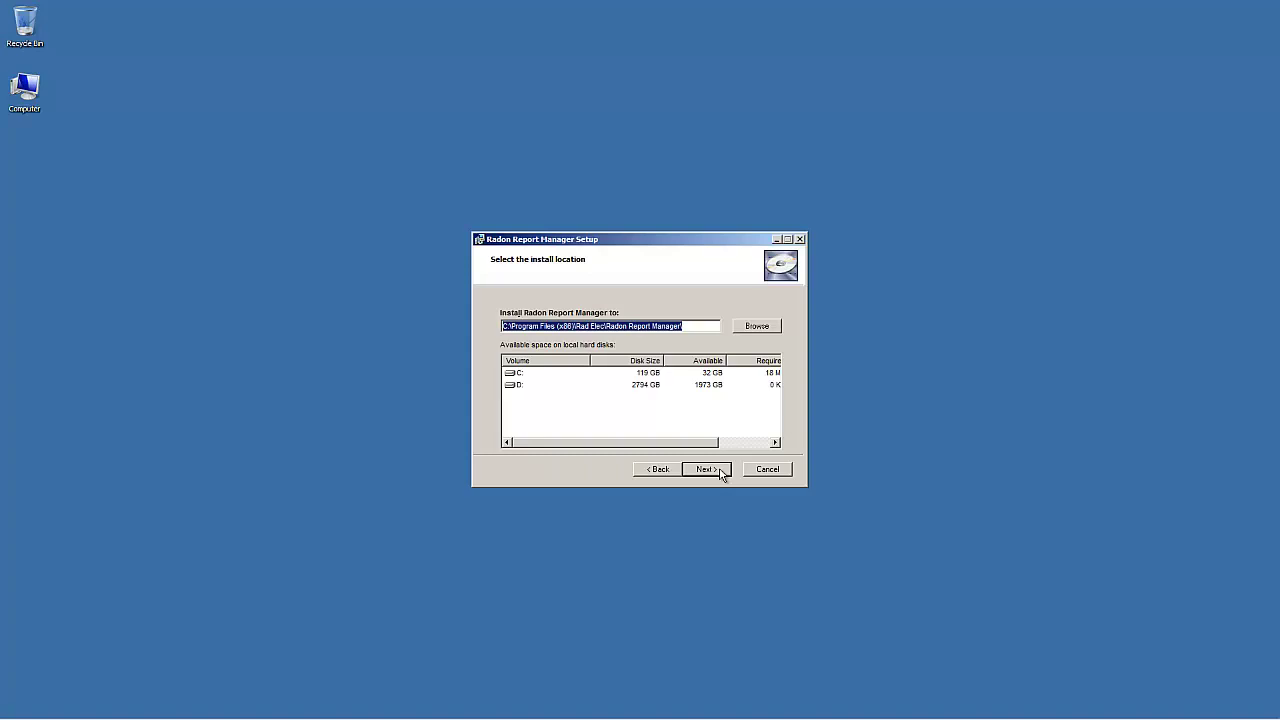
# Step: Install into the default location and launch Radon Report Manager from the desktop shortcut
pyautogui.click(720, 470)
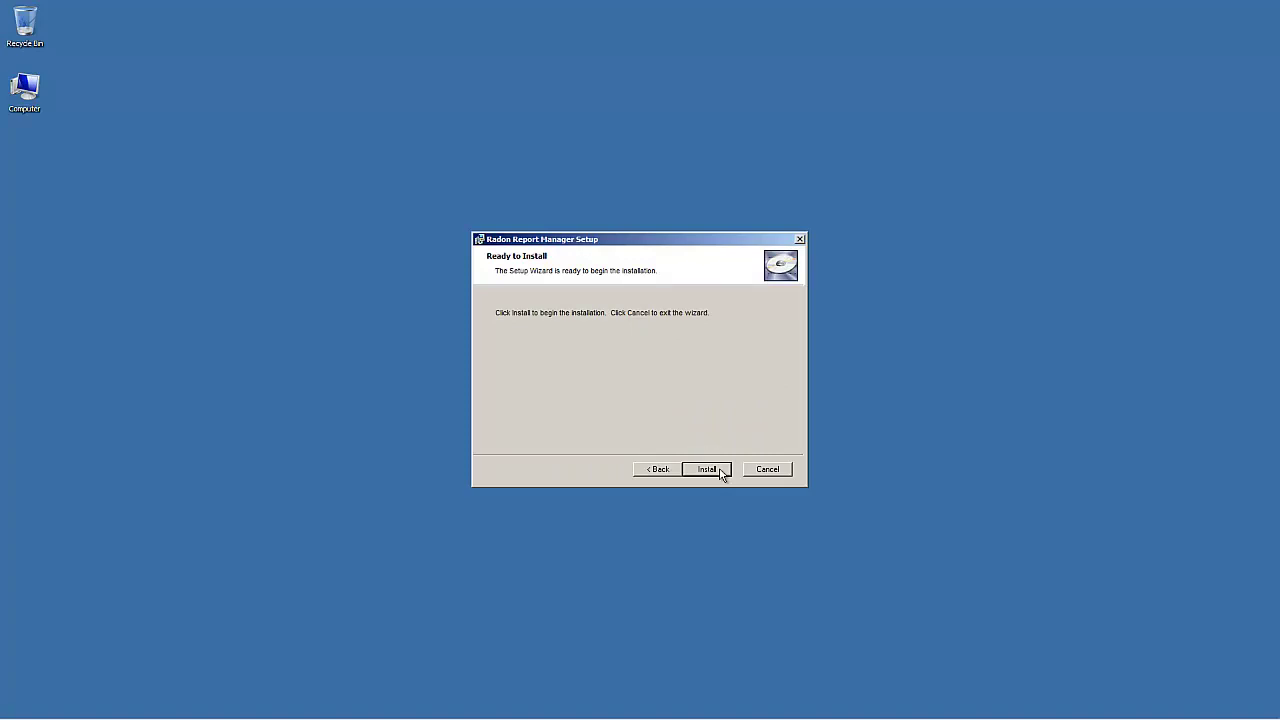
pyautogui.click(707, 469)
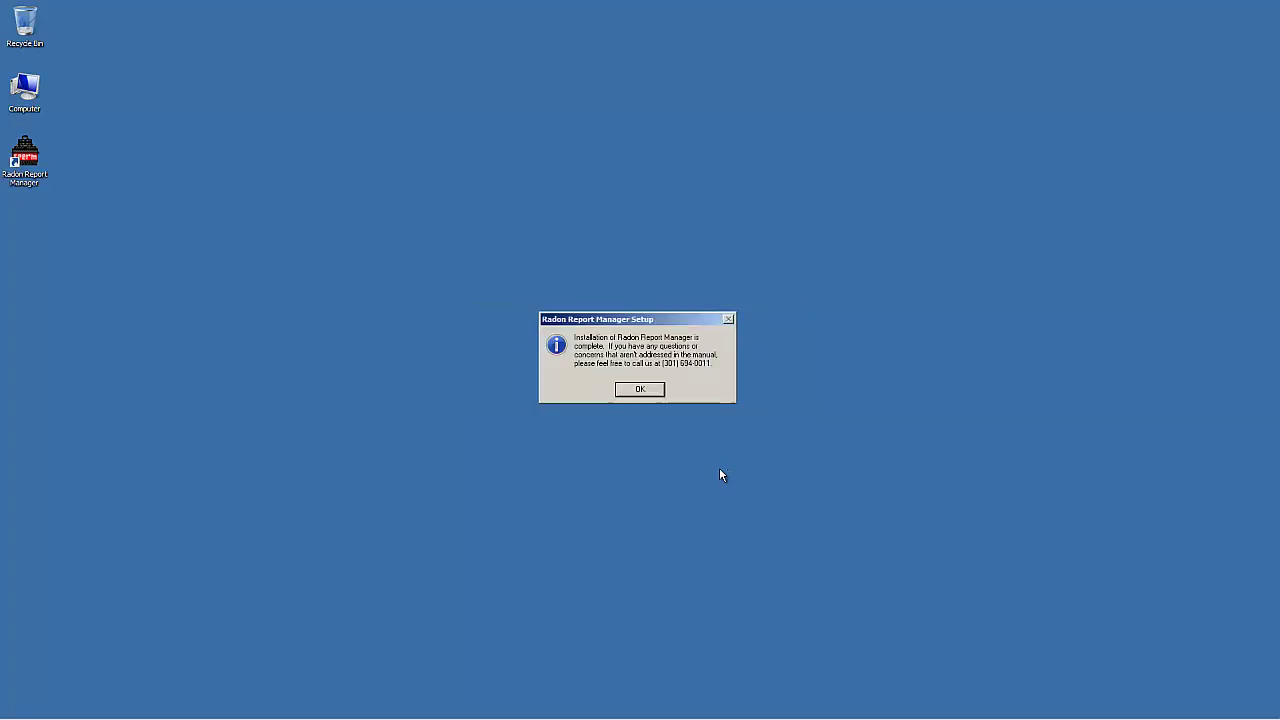
pyautogui.click(652, 397)
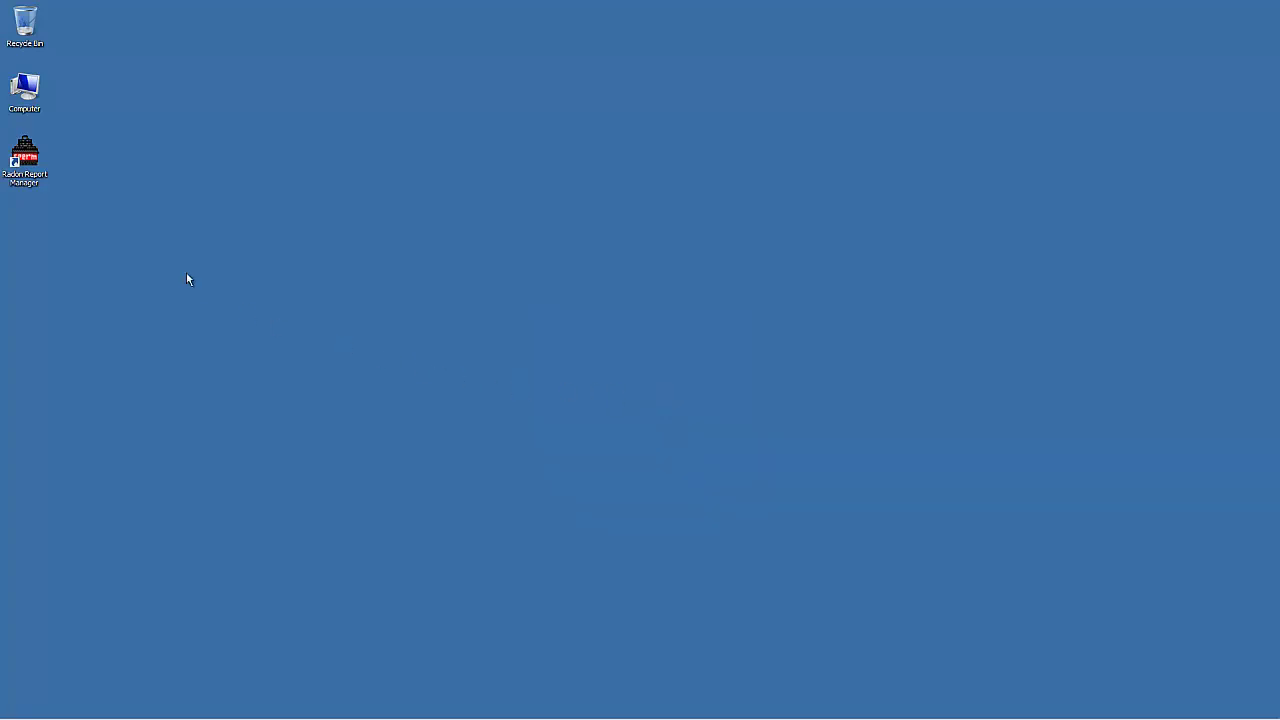
pyautogui.click(37, 157)
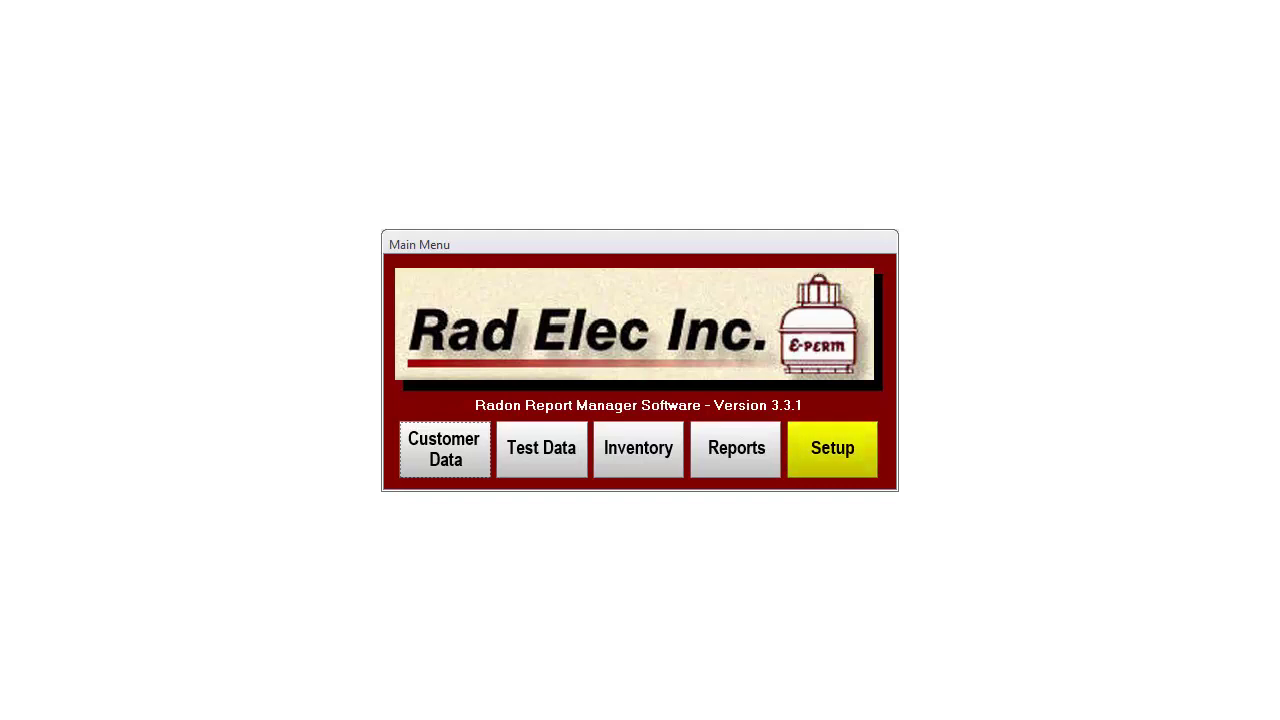
# Step: Open the program's Setup settings window
pyautogui.click(832, 448)
pyautogui.moveTo(428, 160); pyautogui.dragTo(334, 160)
pyautogui.write('ABC Radon ')
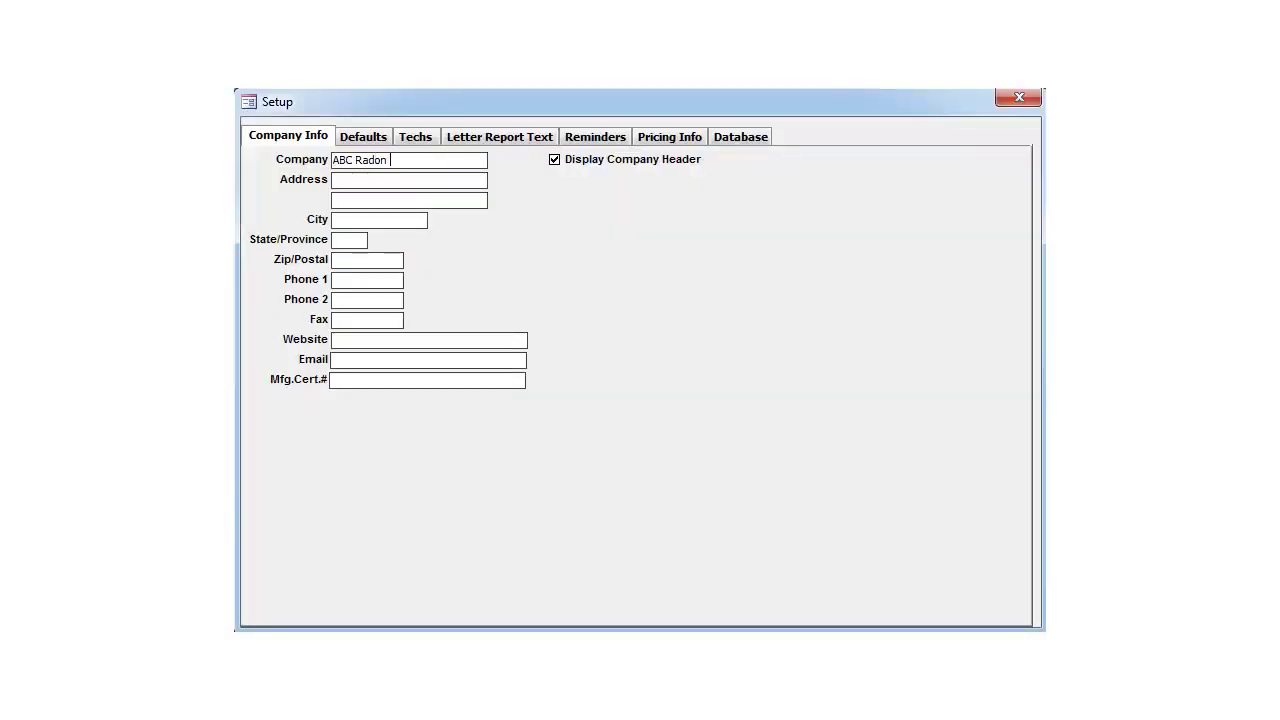
pyautogui.write('Testing Company')
pyautogui.write('123 Main Street')
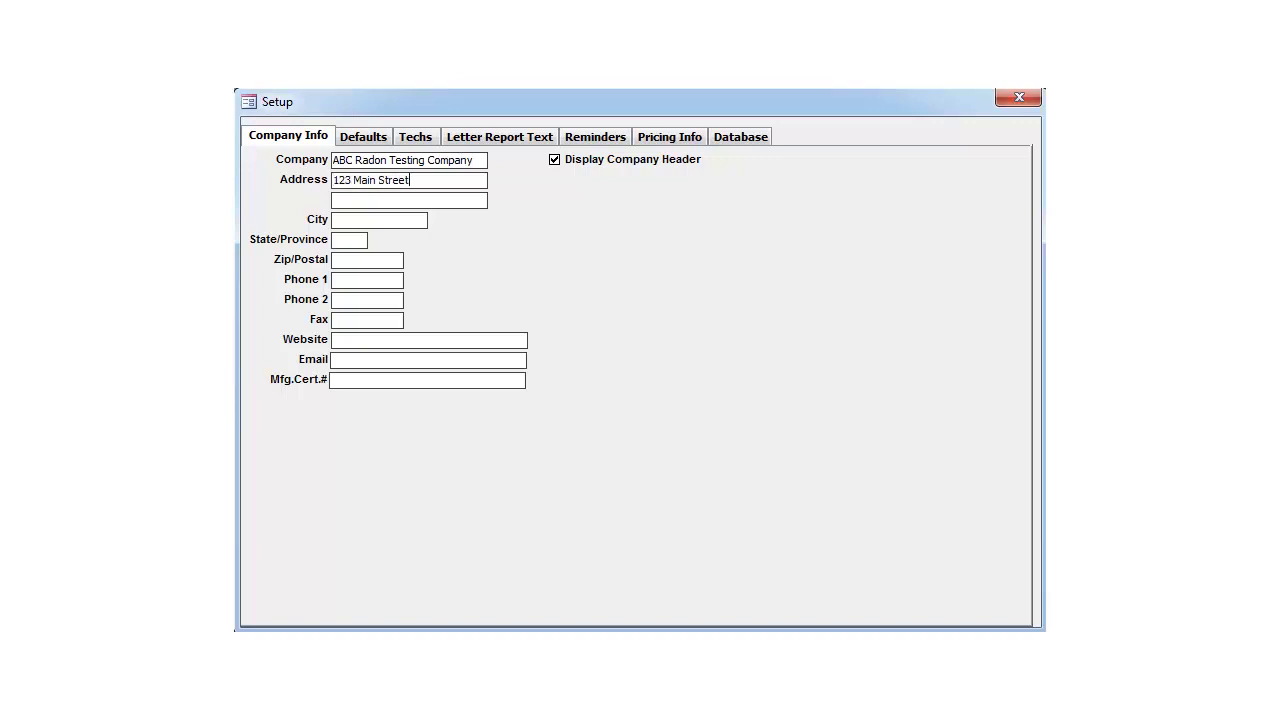
pyautogui.write('Frederick')
pyautogui.press('Tab')
pyautogui.write('MD')
pyautogui.press('Tab')
pyautogui.write('21704')
pyautogui.press('Tab')
pyautogui.press('Tab')
pyautogui.write('www.abcradont')
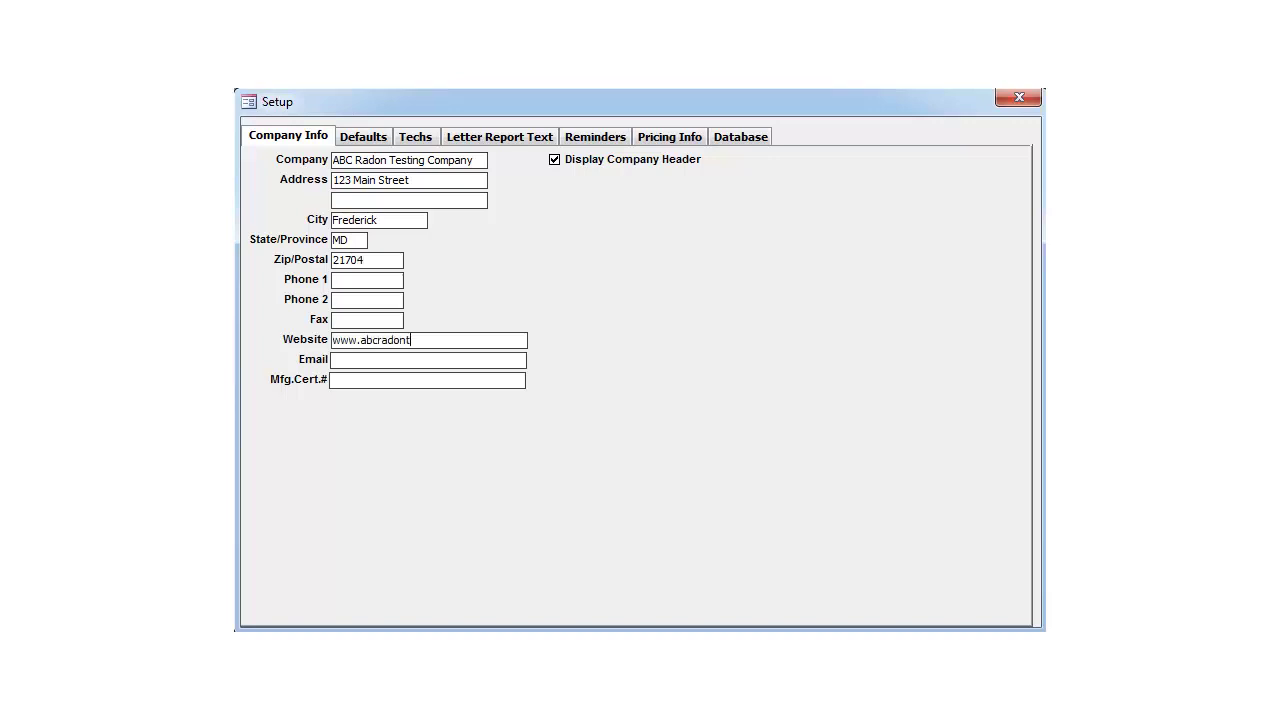
pyautogui.write('esting.com')
pyautogui.click(380, 140)
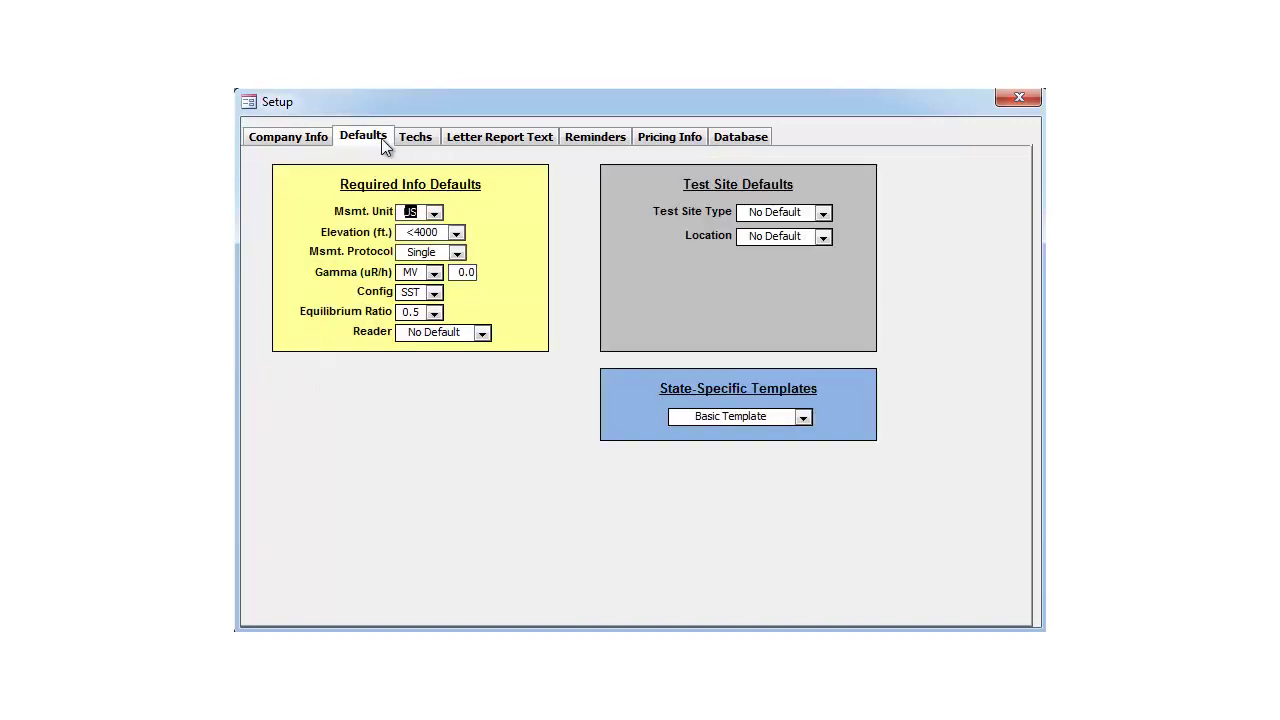
# Step: Set the default protocol to Duplicate and the gamma region to MD (6.2 uR/h)
pyautogui.click(457, 253)
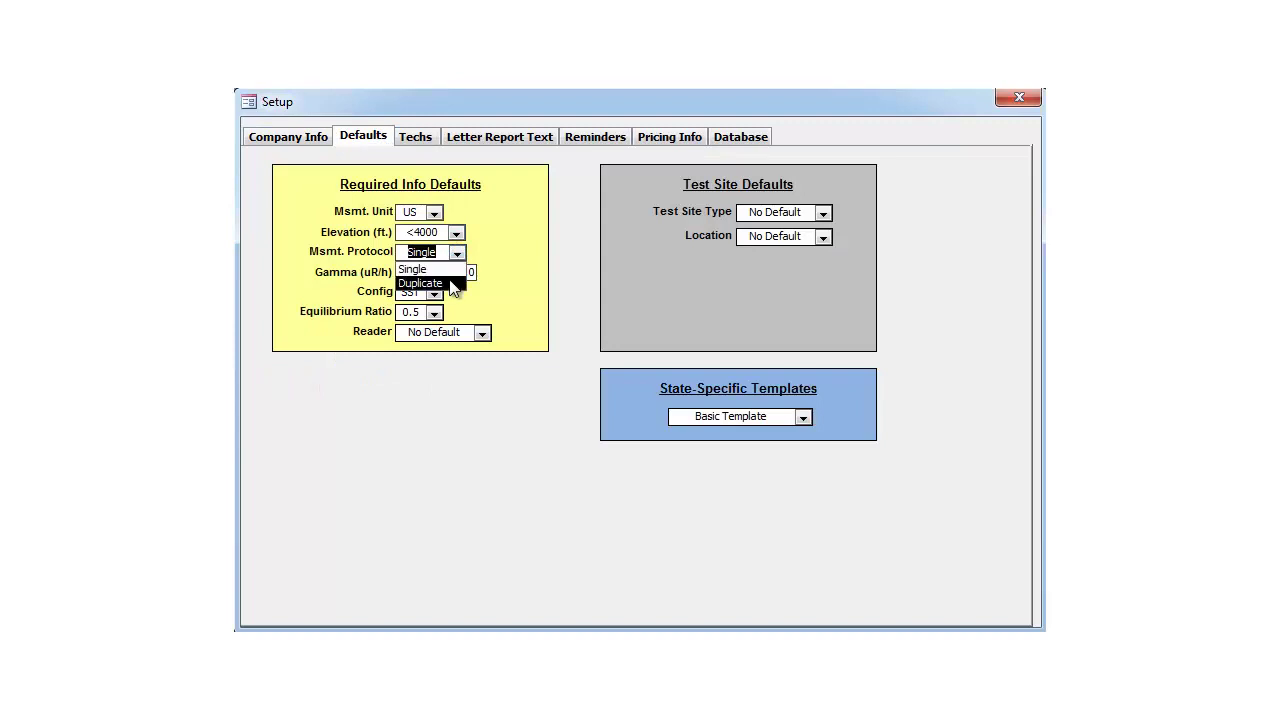
pyautogui.click(420, 283)
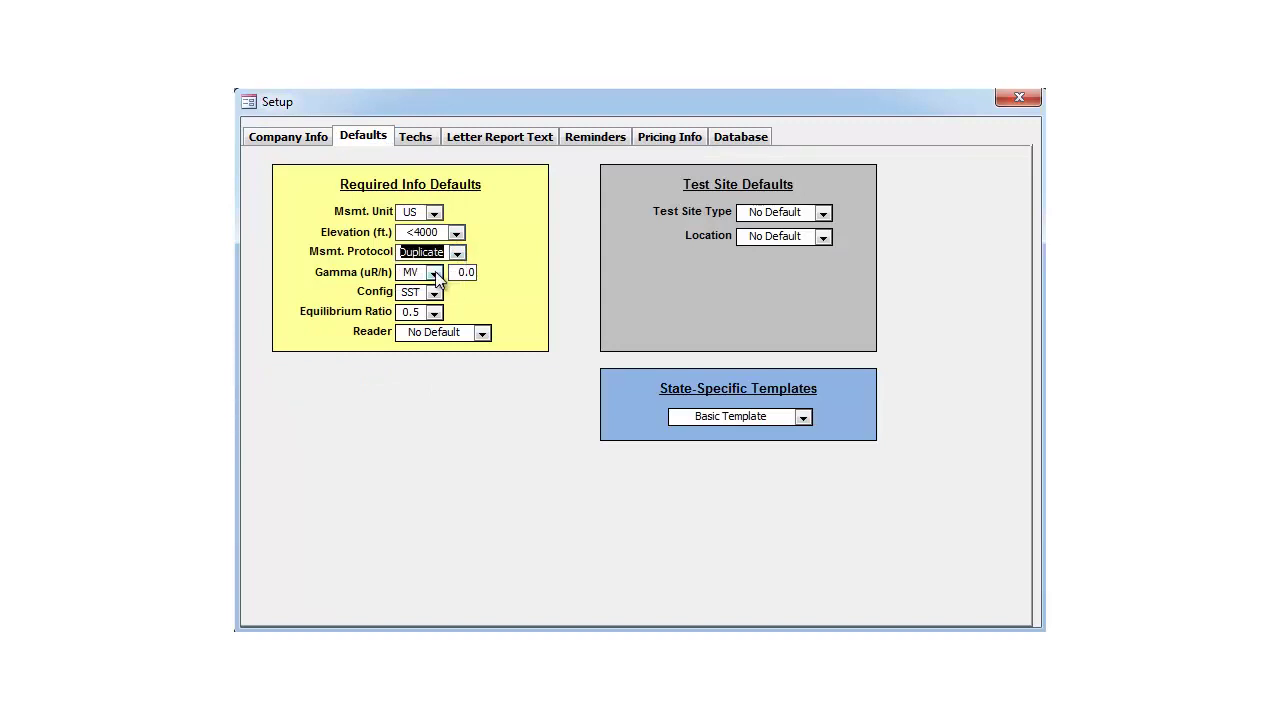
pyautogui.click(434, 273)
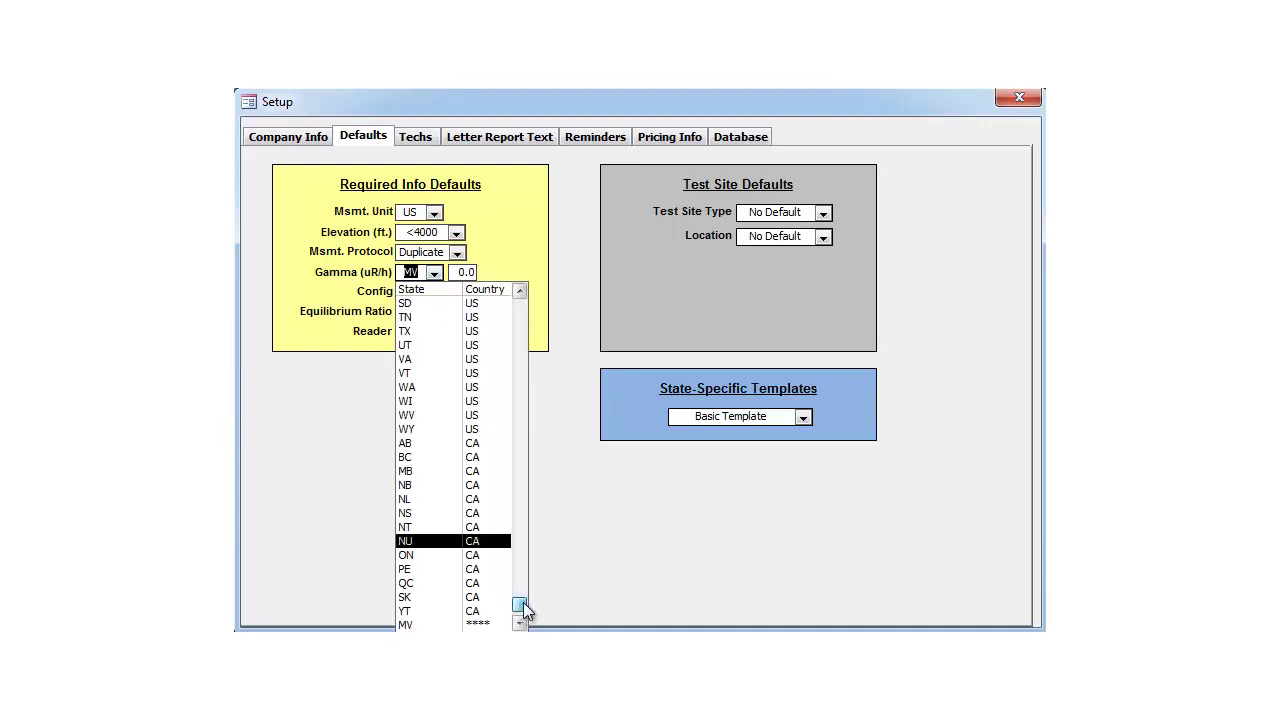
pyautogui.moveTo(519, 606); pyautogui.dragTo(535, 422)
pyautogui.click(461, 362)
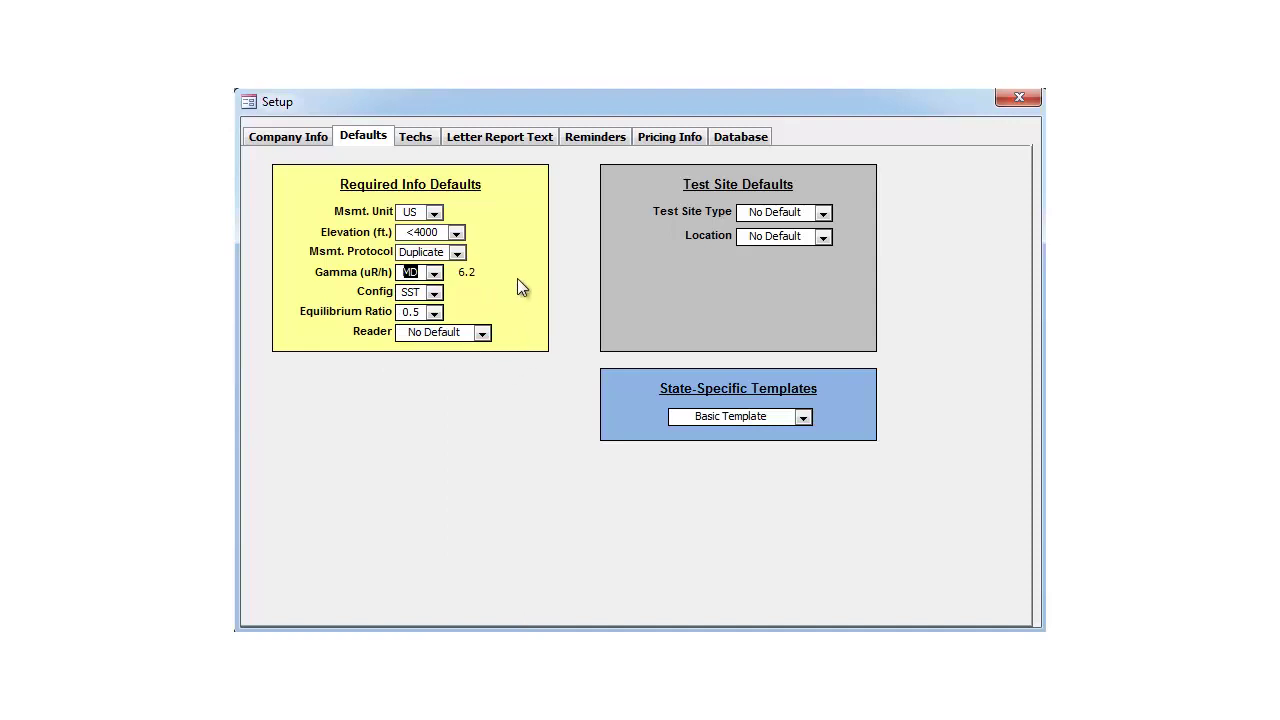
# Step: Add a technician with NRPP certification number and a 12/31/14 certification due date
pyautogui.click(423, 138)
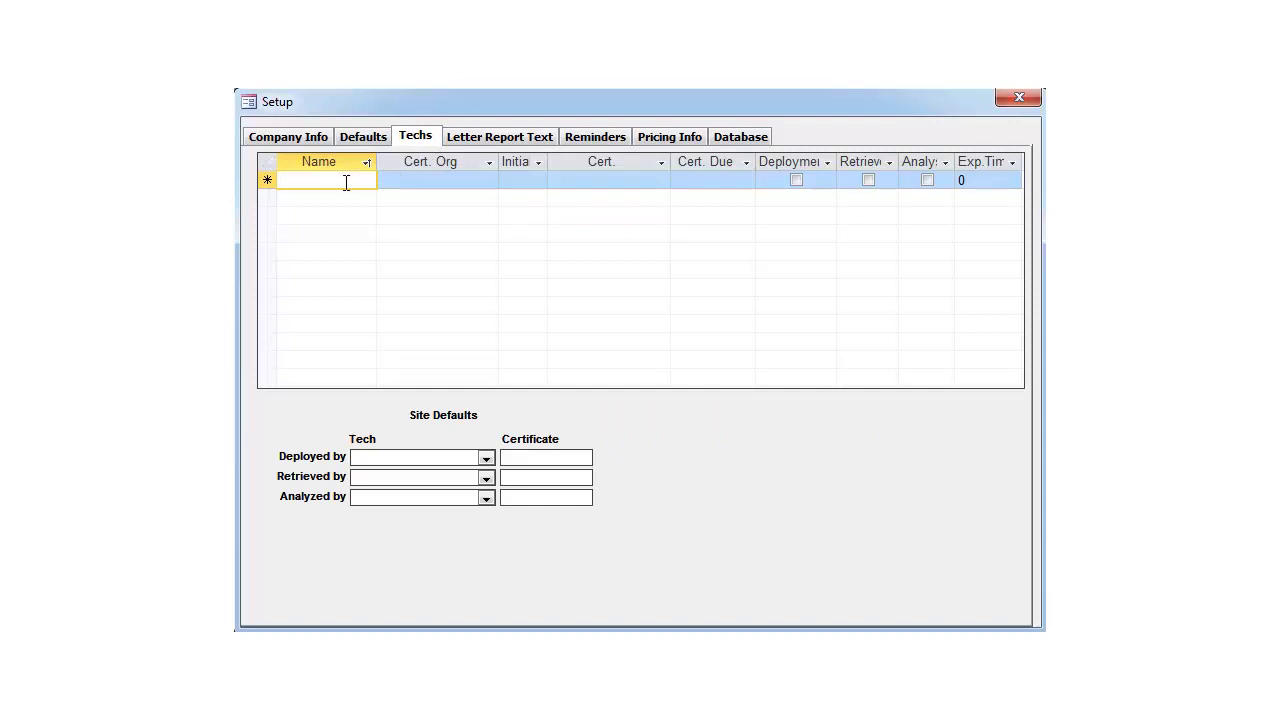
pyautogui.write('Adam Smith')
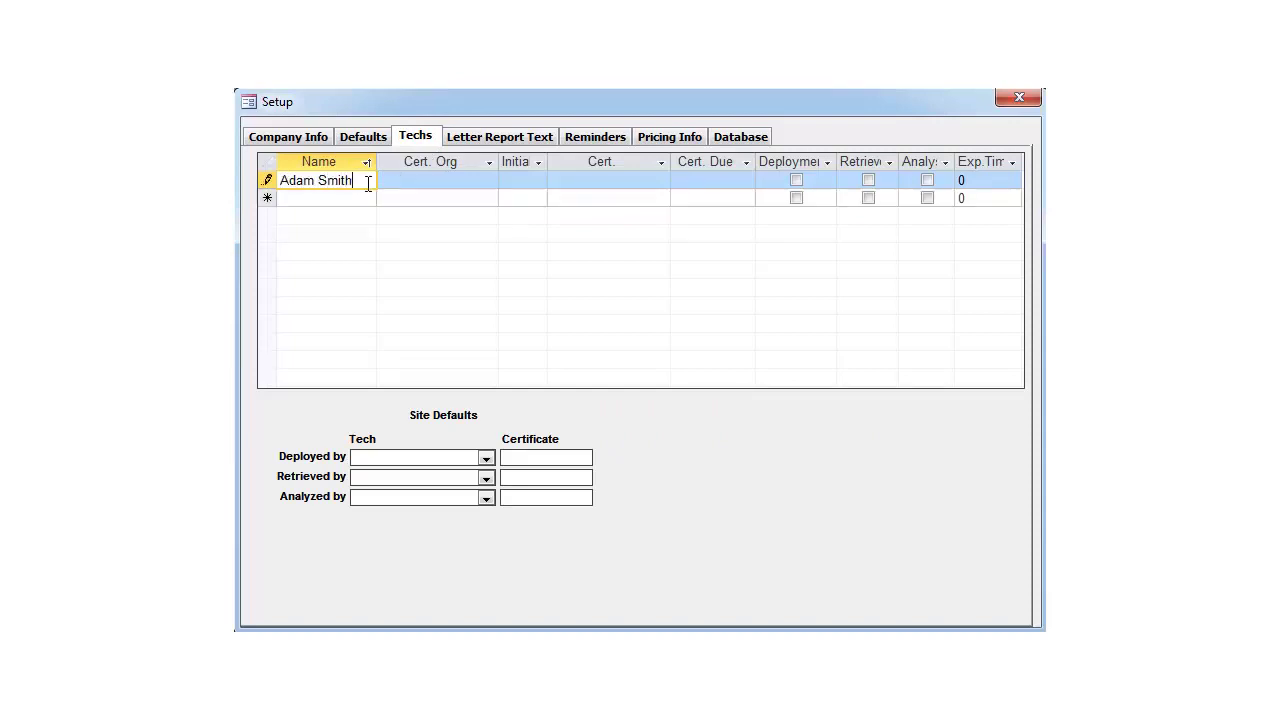
pyautogui.press('Tab')
pyautogui.write('NRPP')
pyautogui.press('Tab')
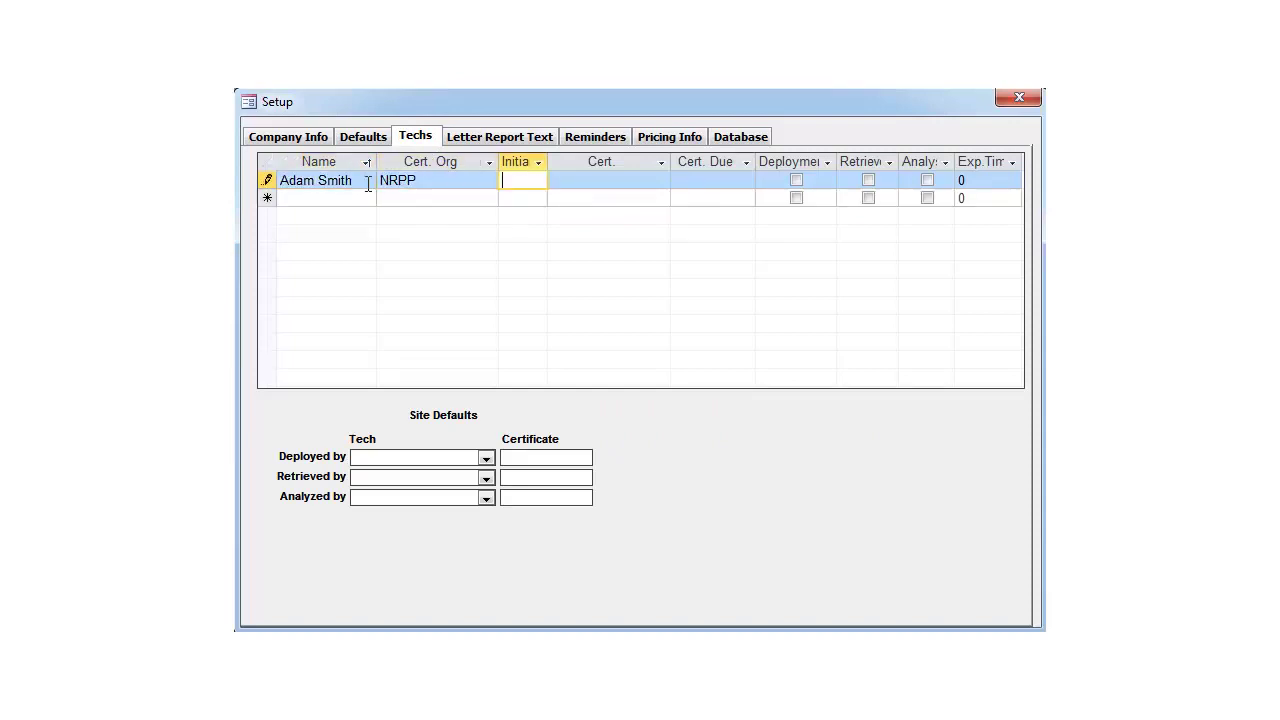
pyautogui.write('AS')
pyautogui.press('Tab')
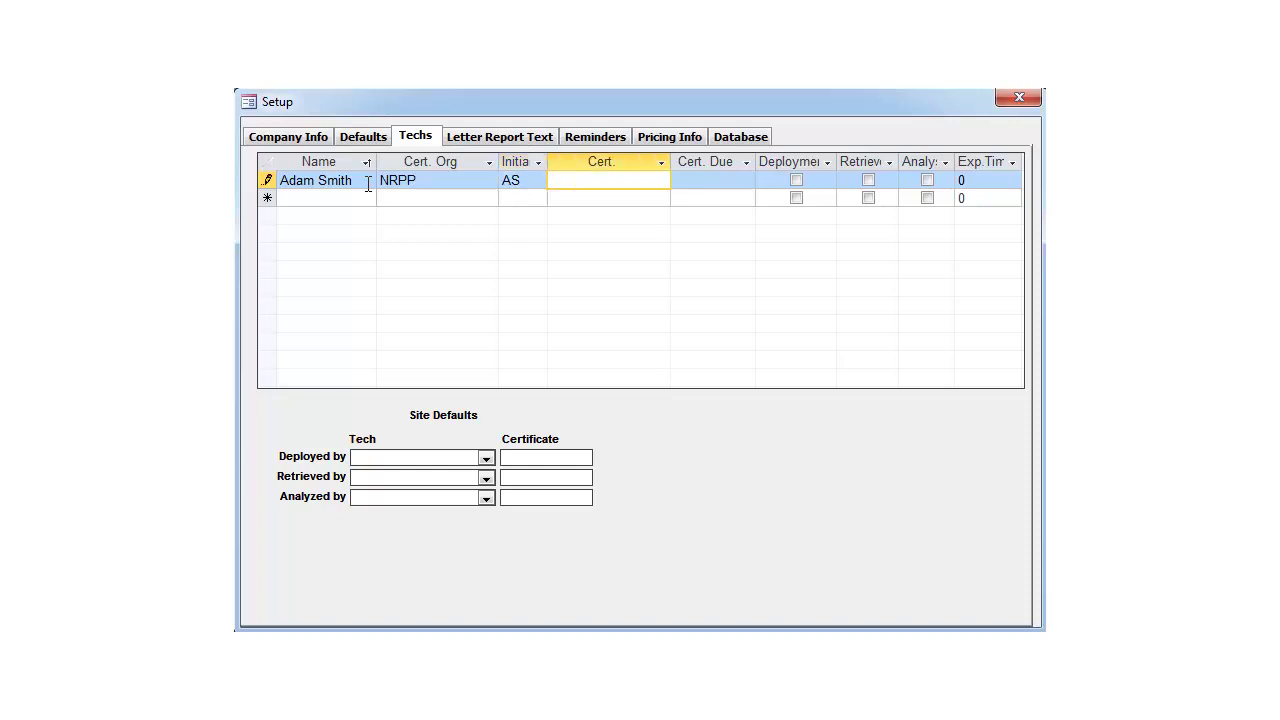
pyautogui.write('123456789')
pyautogui.press('Tab')
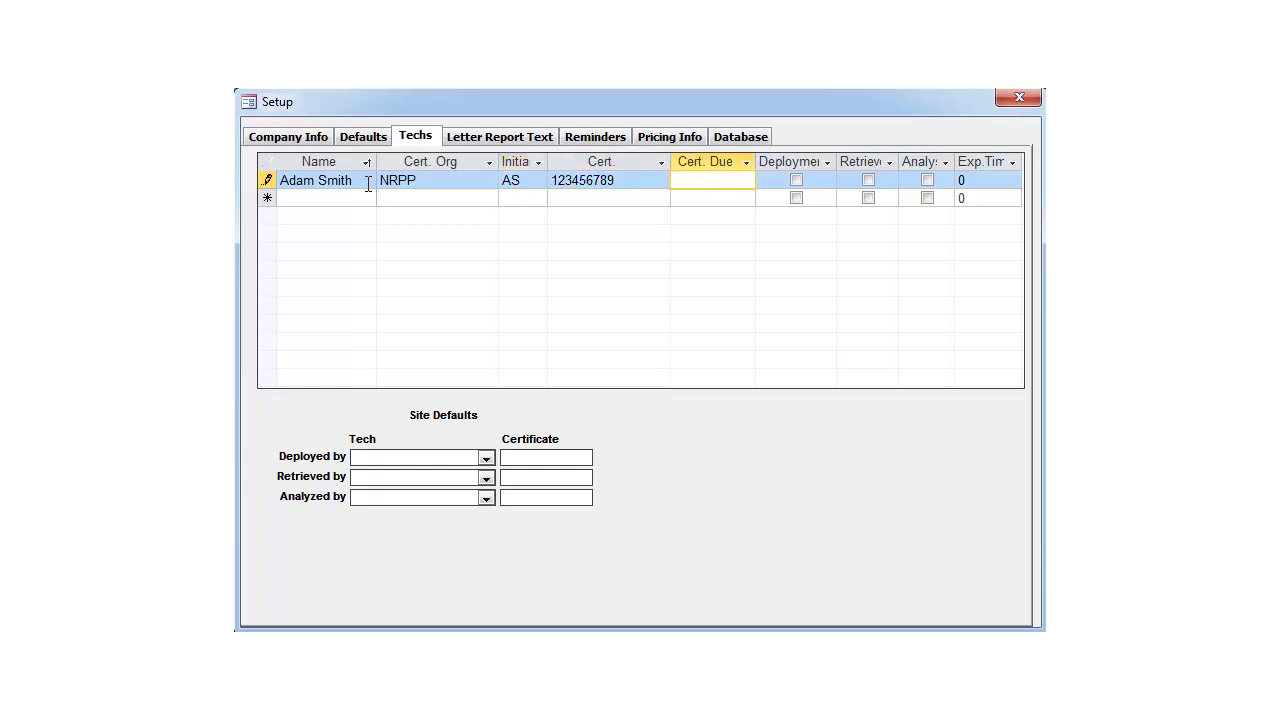
pyautogui.write('12/31/14')
# Step: Mark the technician for deployment, retrieval and analysis with exposure time 15
pyautogui.click(796, 180)
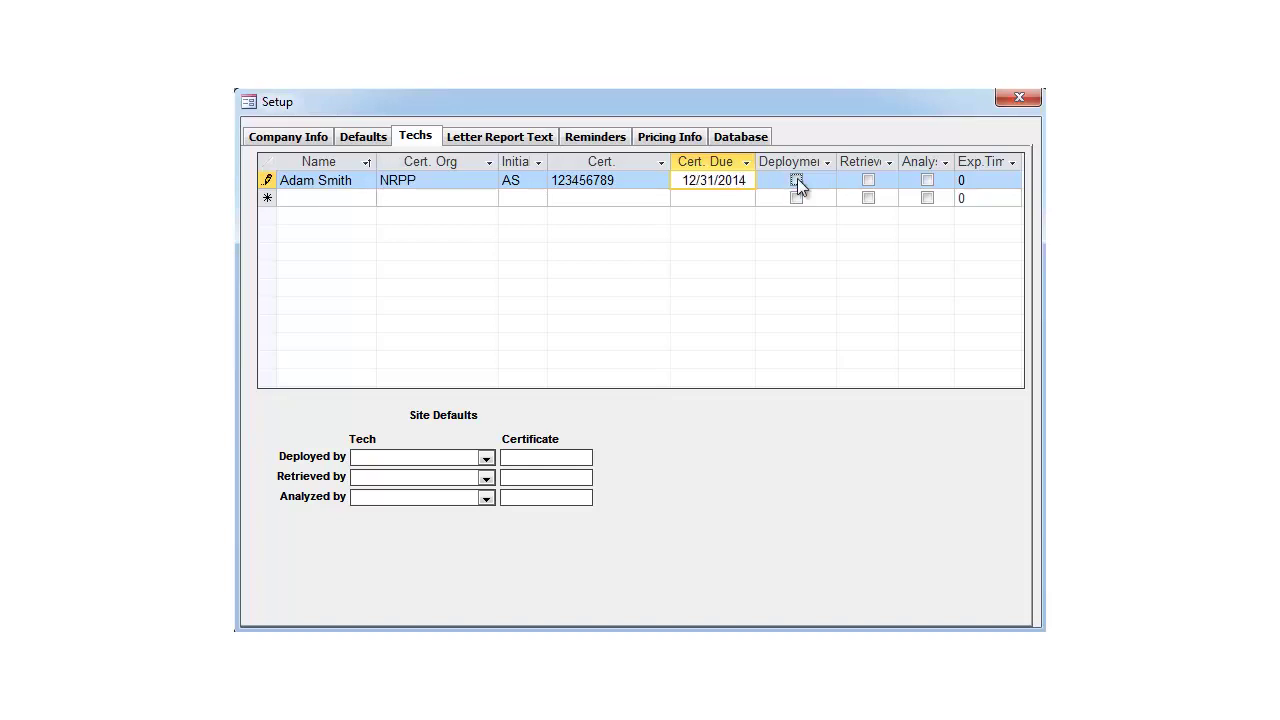
pyautogui.click(868, 180)
pyautogui.click(927, 180)
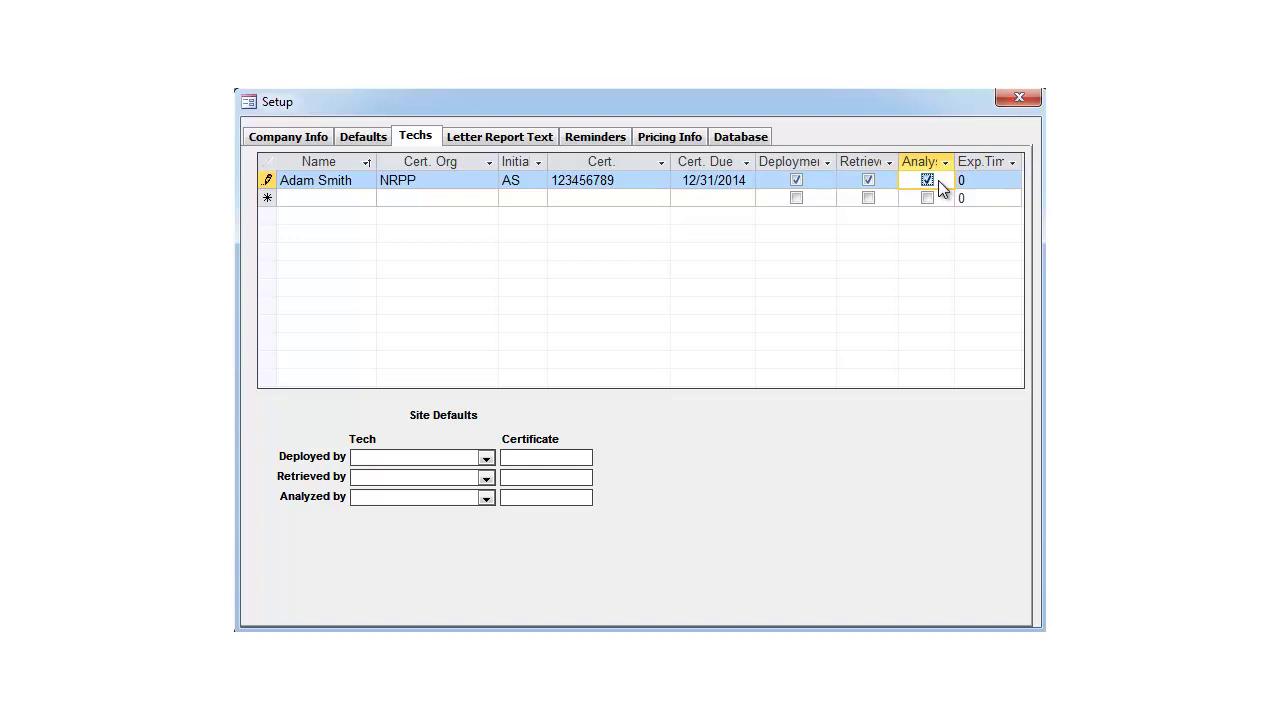
pyautogui.click(1005, 181)
pyautogui.click(1012, 180)
pyautogui.click(1000, 210)
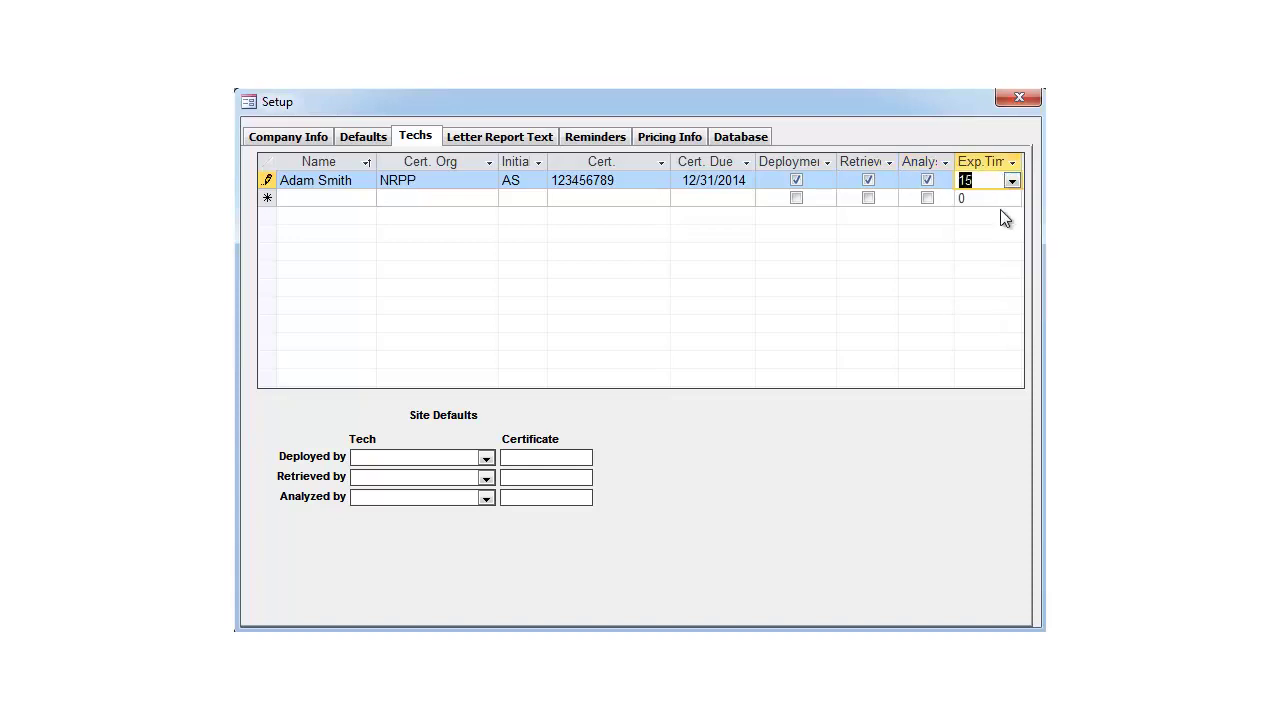
# Step: Make the technician the default Deployed by, Retrieved by and Analyzed by person
pyautogui.click(486, 477)
pyautogui.click(470, 490)
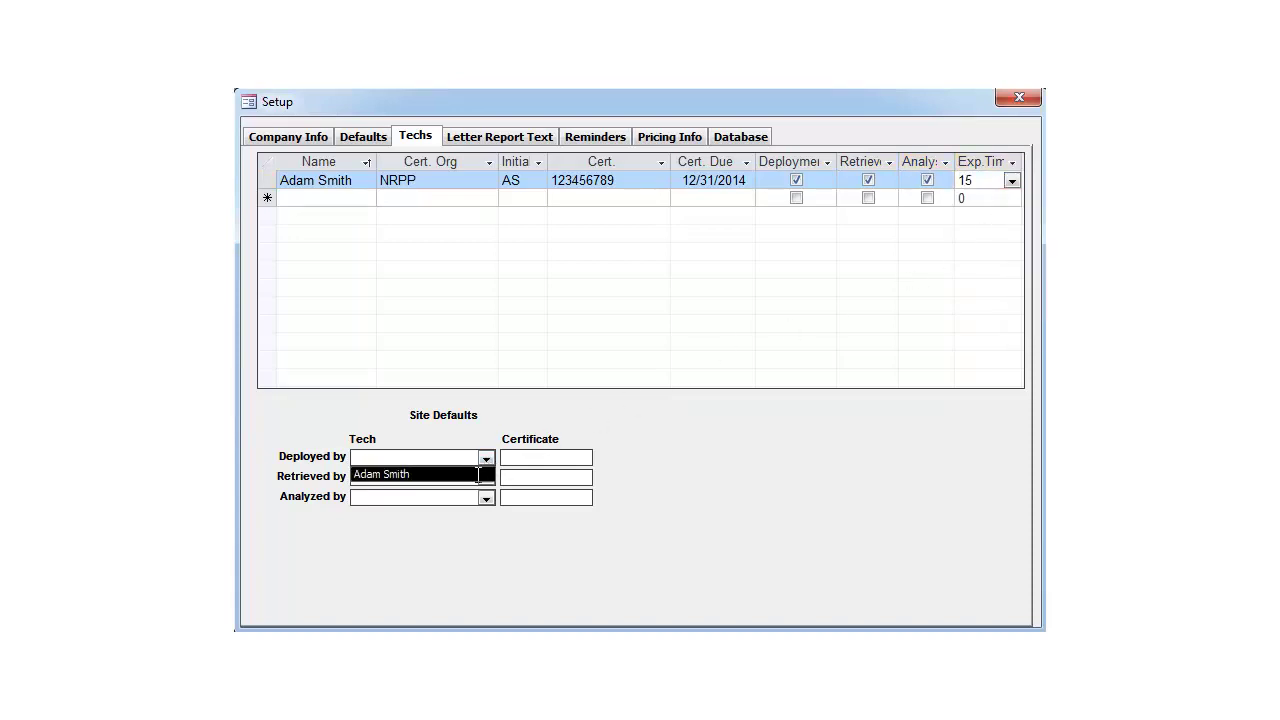
pyautogui.click(478, 475)
pyautogui.click(486, 477)
pyautogui.click(486, 493)
pyautogui.click(486, 497)
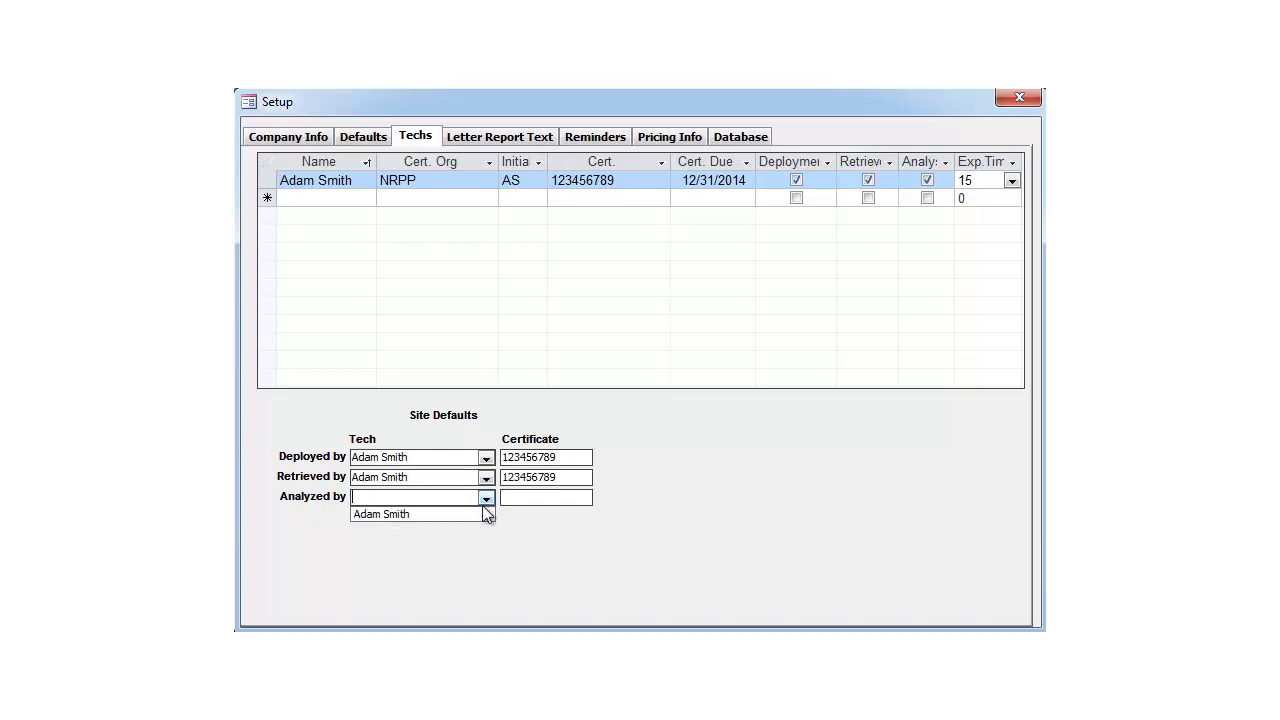
pyautogui.click(486, 514)
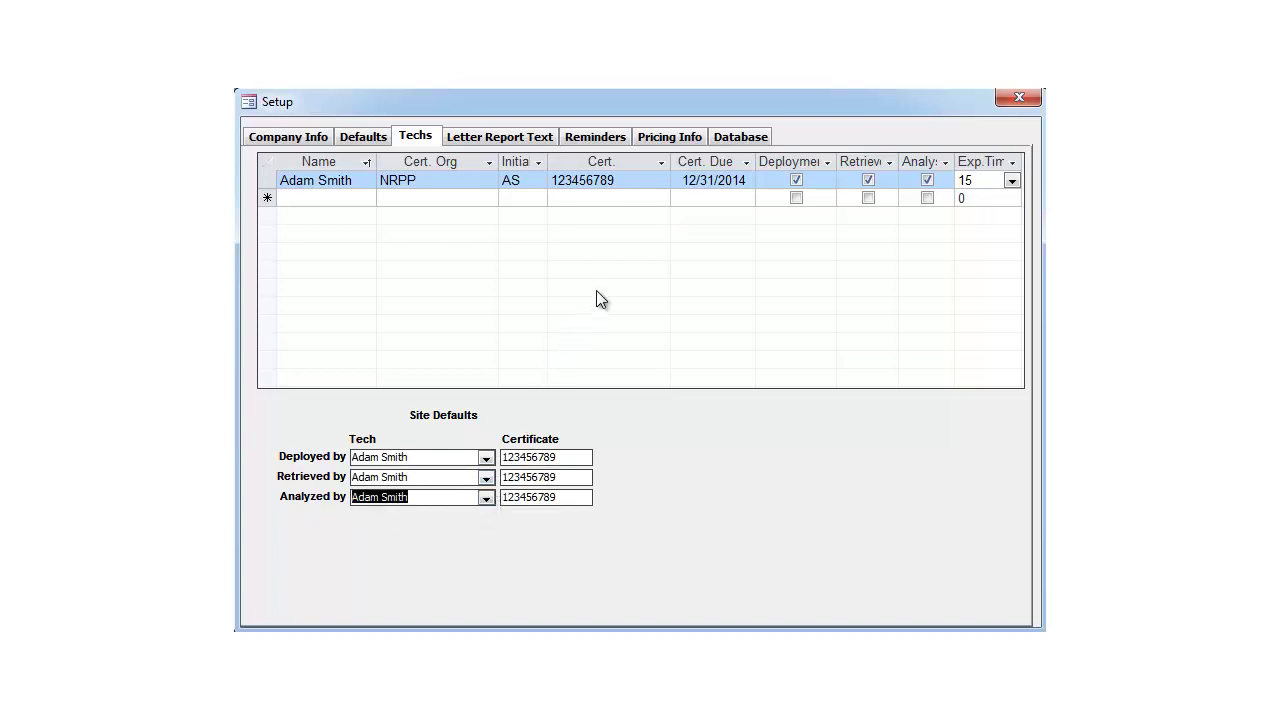
pyautogui.click(686, 140)
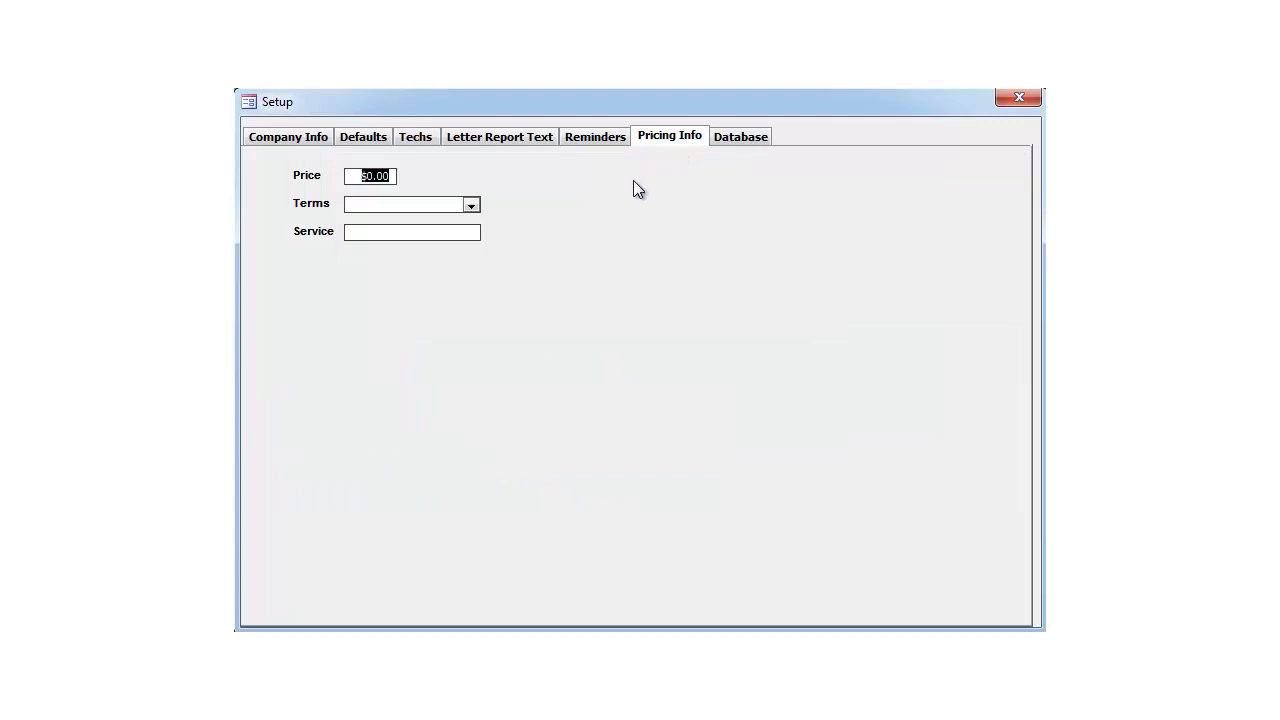
# Step: Set default pricing to $100.00, Due on Reciept terms, for the Radon Test service
pyautogui.write('100.00')
pyautogui.click(474, 205)
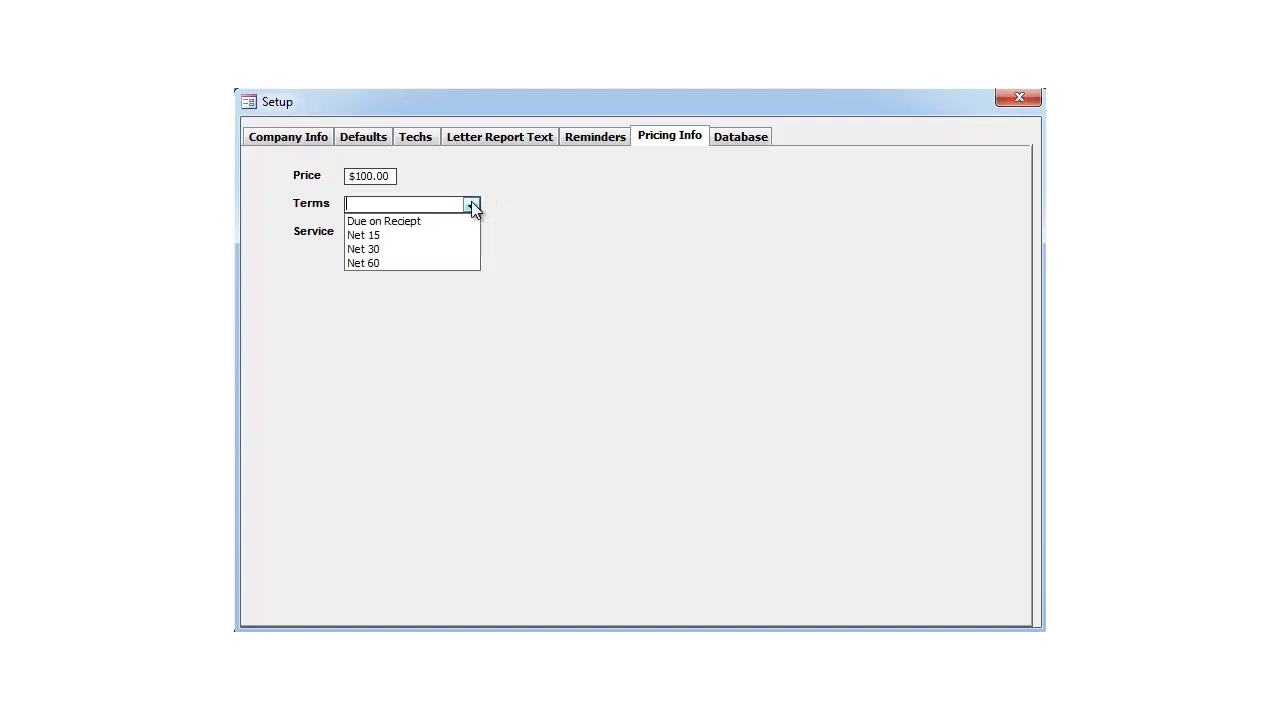
pyautogui.click(463, 219)
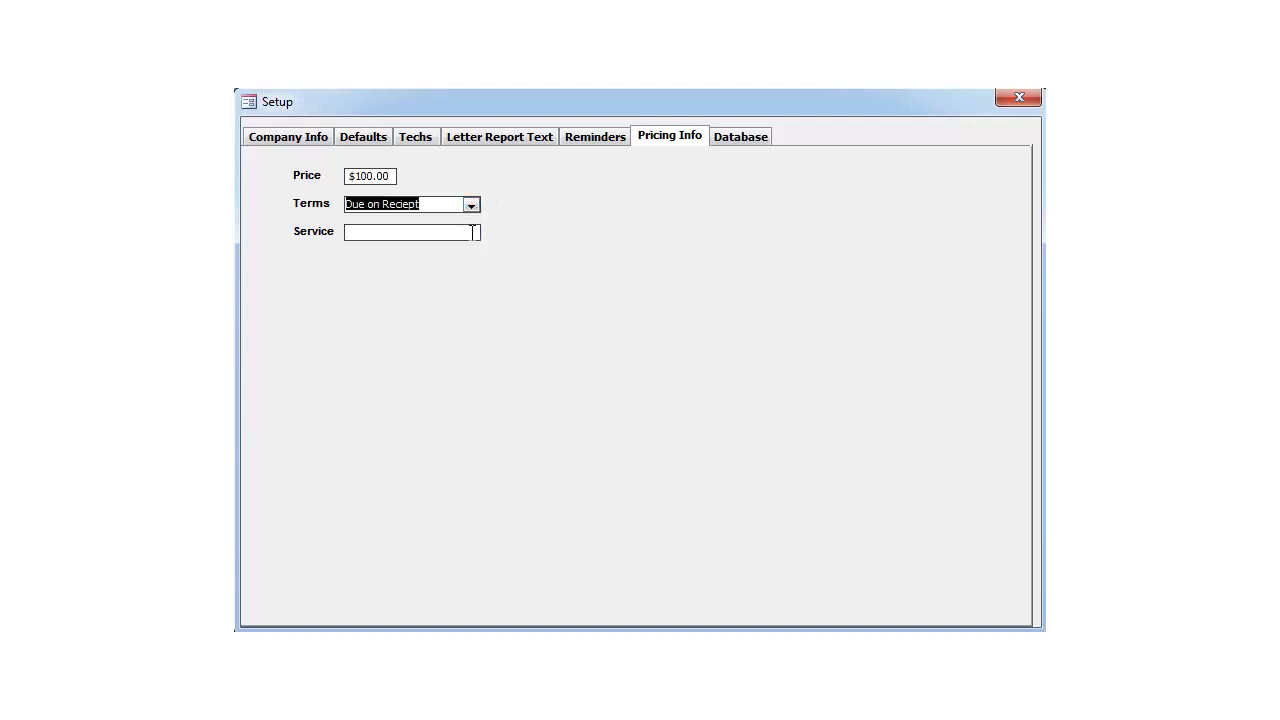
pyautogui.click(478, 230)
pyautogui.write('Radon Test')
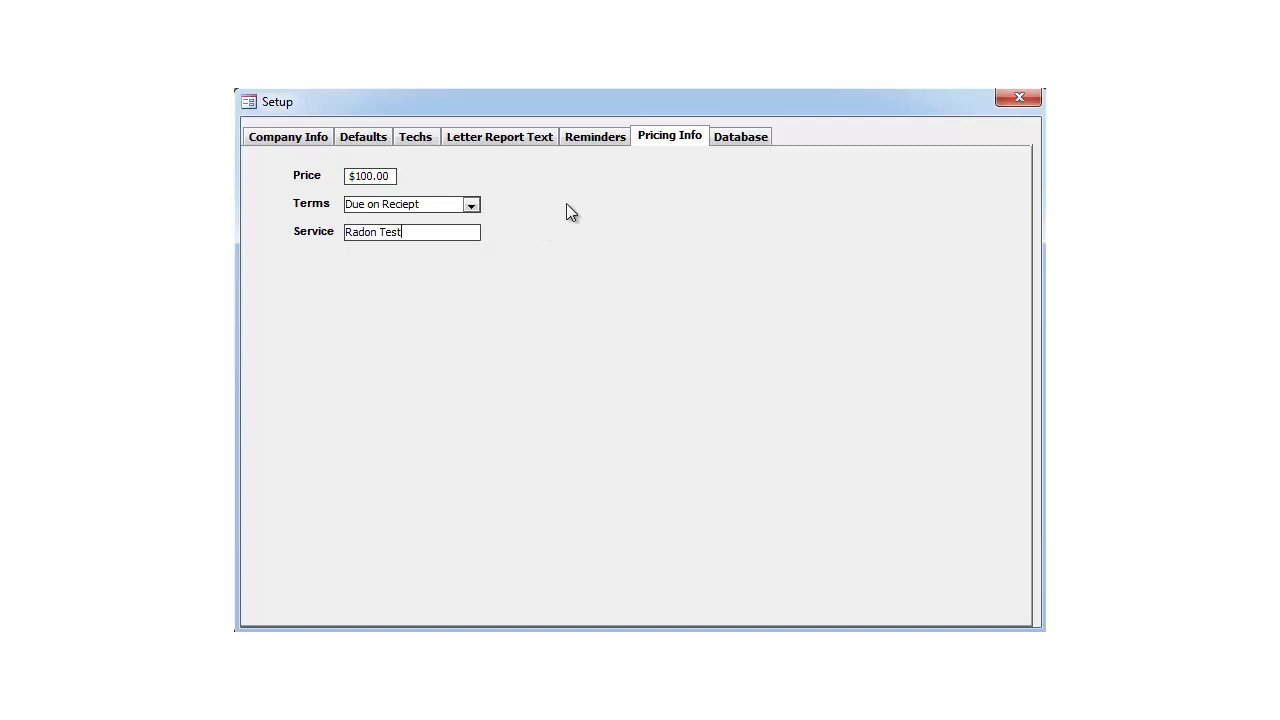
pyautogui.click(595, 140)
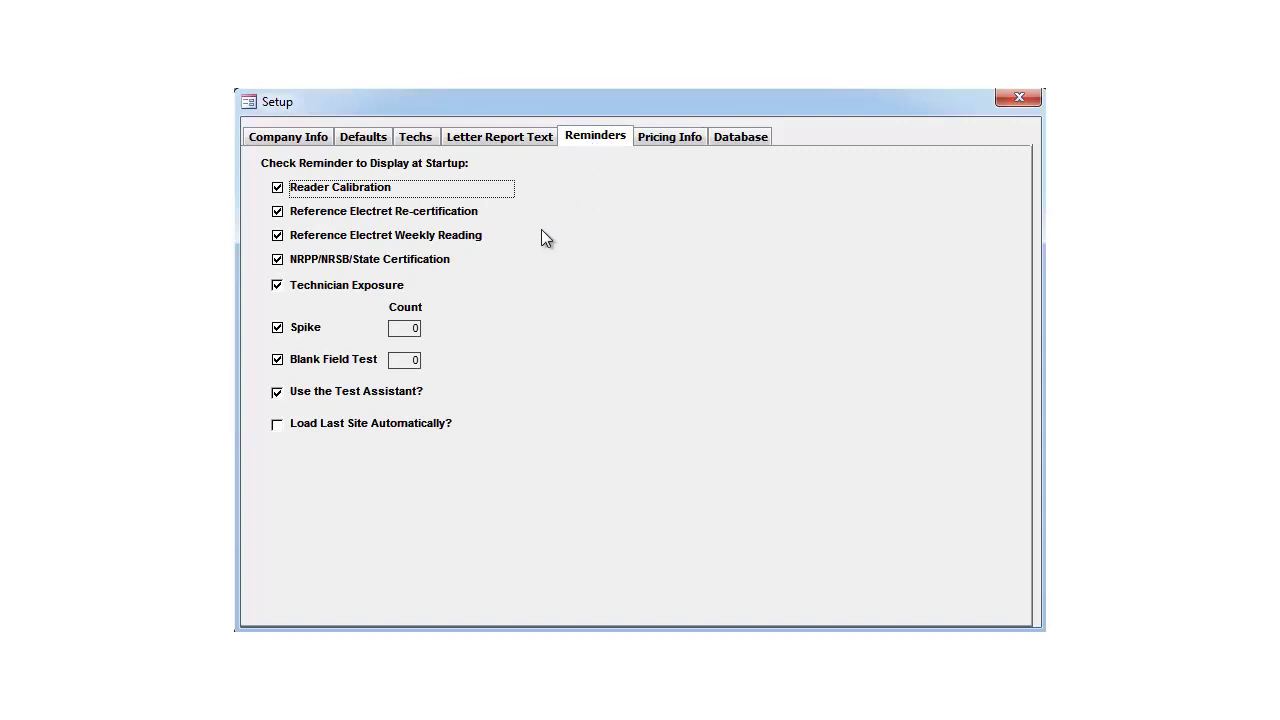
# Step: Switch to the Letter Report Text settings and apply the first preset wording
pyautogui.click(515, 145)
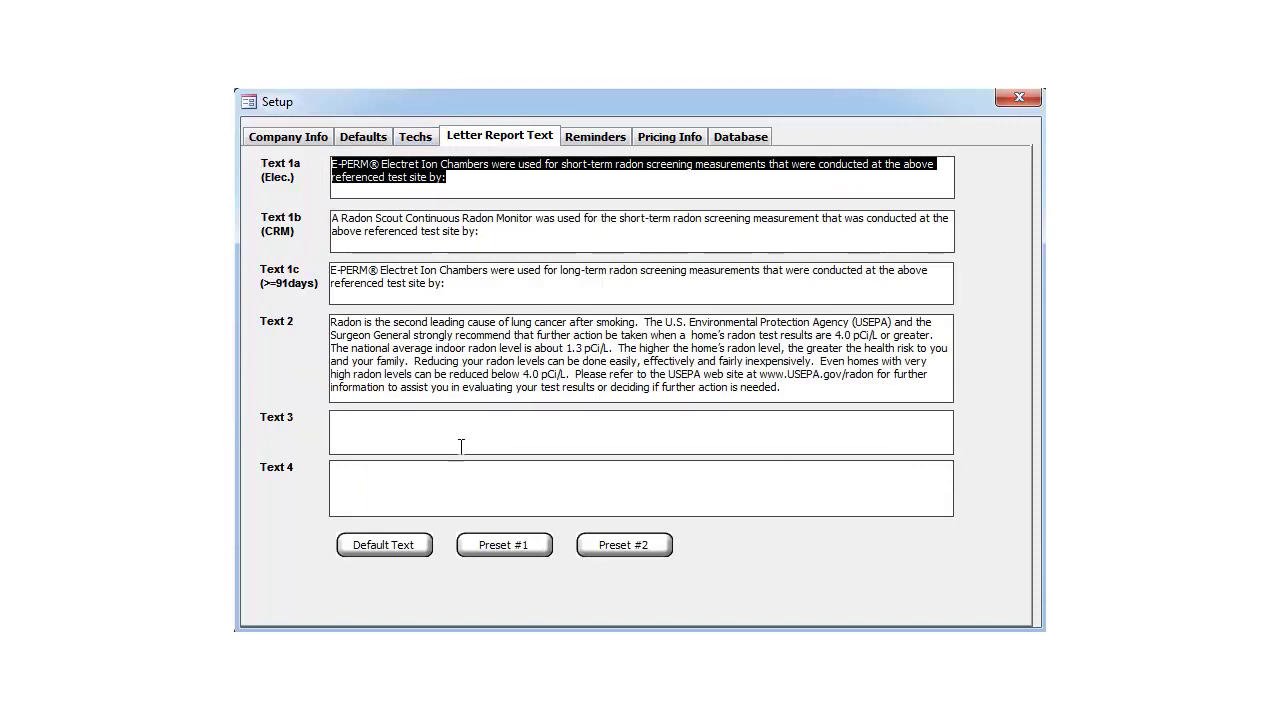
pyautogui.click(492, 548)
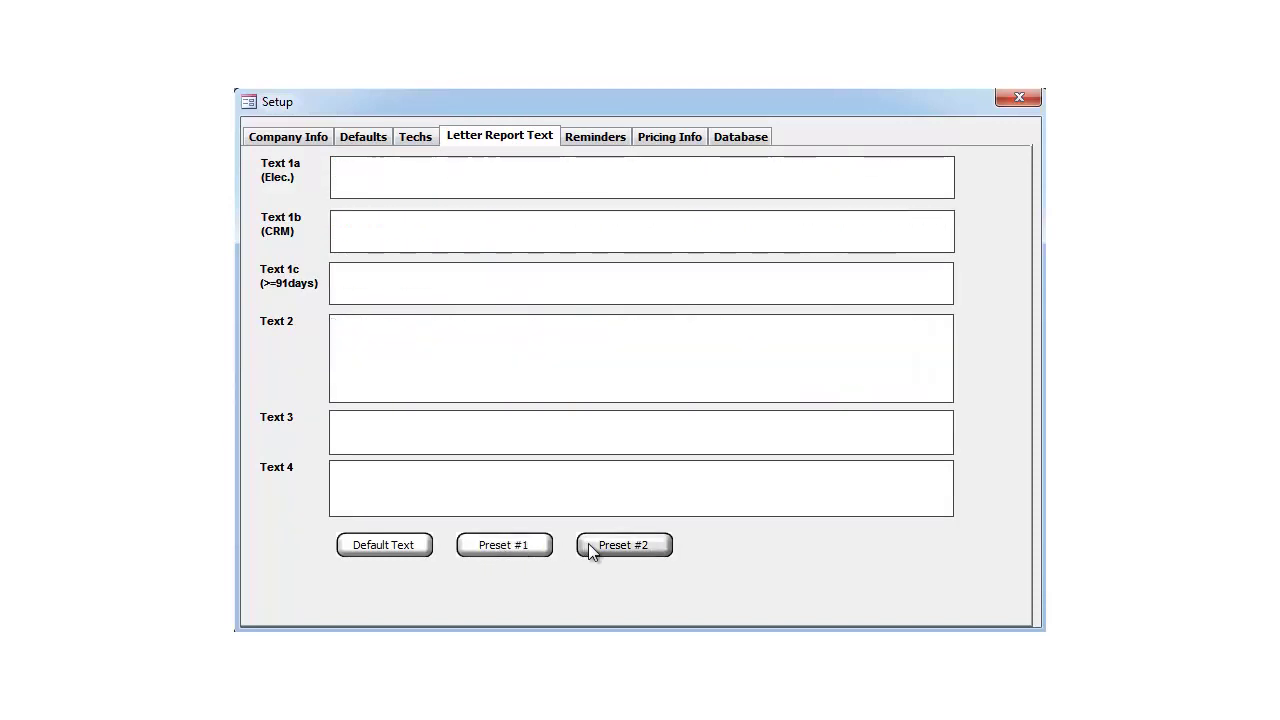
# Step: Restore default letter text, add 'Thanks for the business!' as Text 4, and review the other tabs
pyautogui.click(389, 548)
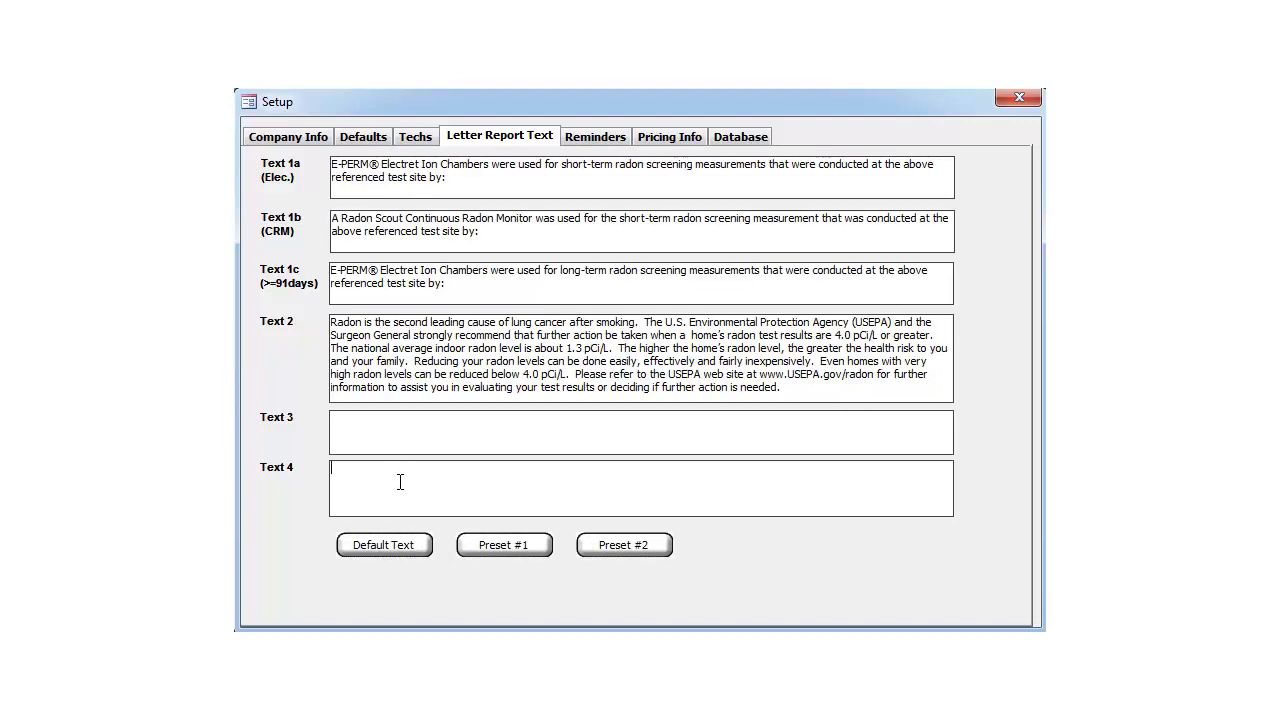
pyautogui.write('Thanks for the business!')
pyautogui.click(290, 137)
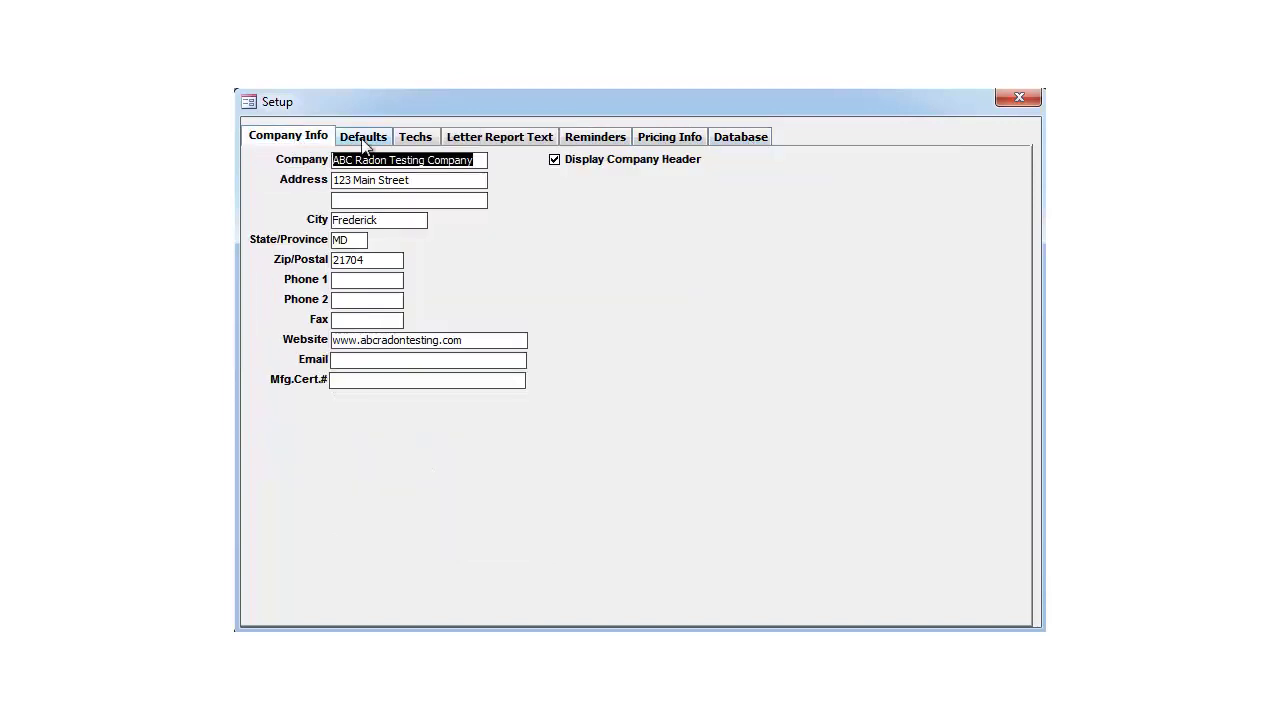
pyautogui.click(413, 138)
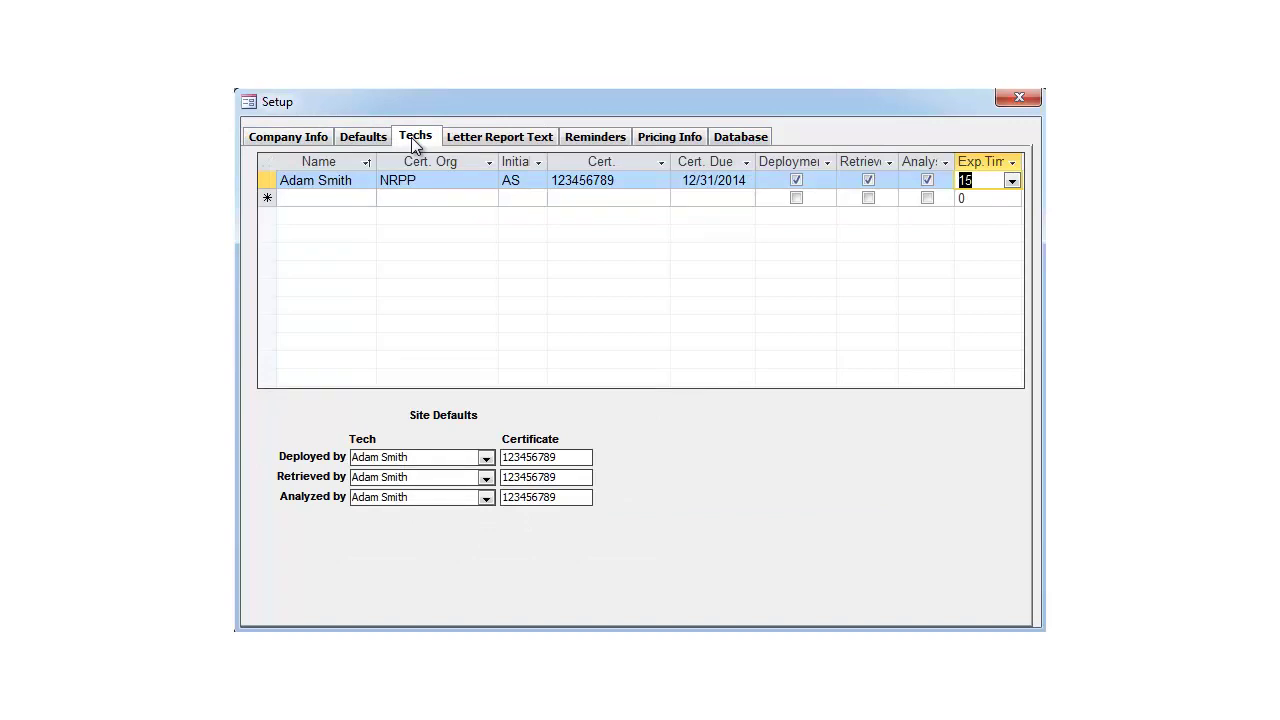
pyautogui.click(649, 137)
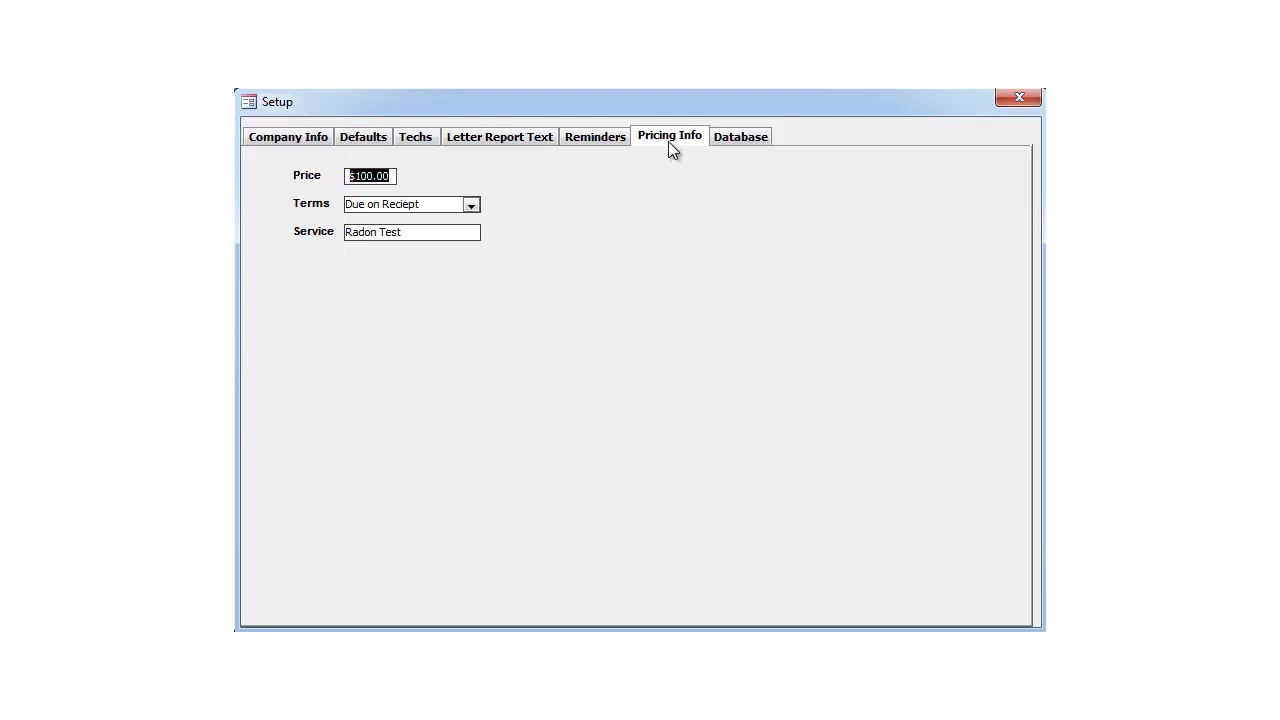
pyautogui.click(742, 138)
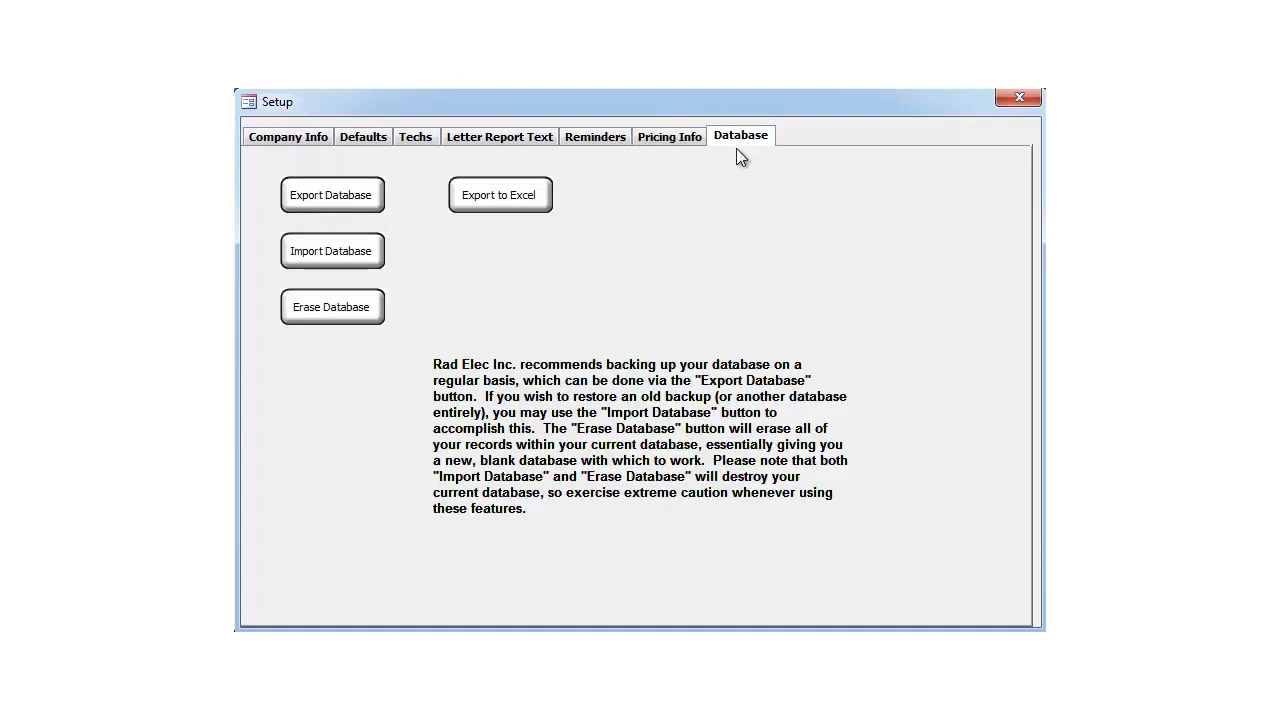
# Step: Export a backup of the database, dismiss the success message, and close the Setup window
pyautogui.click(365, 206)
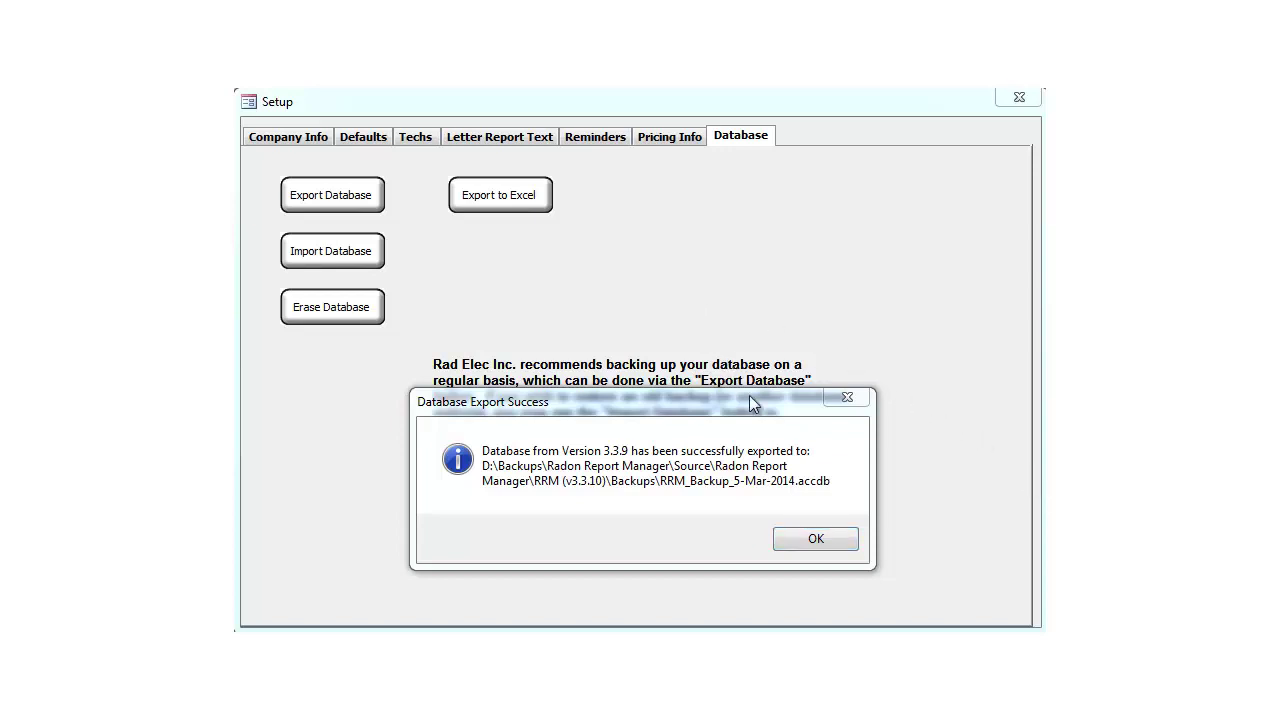
pyautogui.click(822, 535)
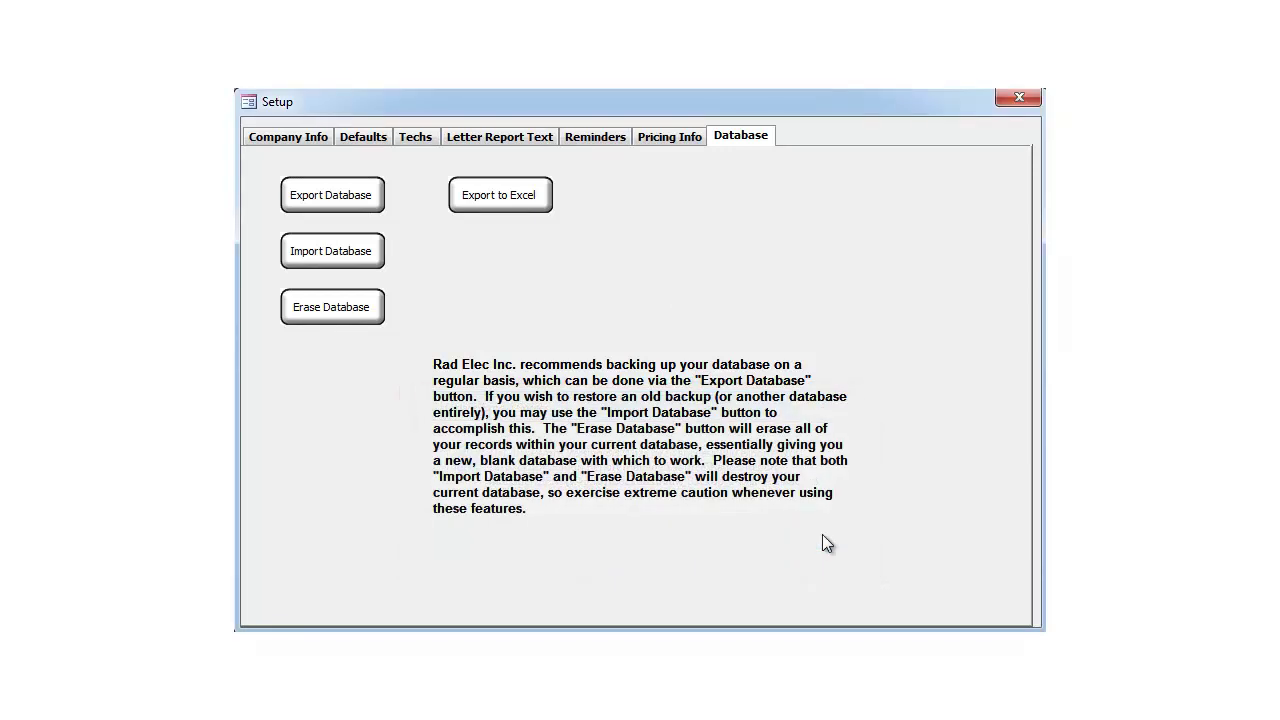
pyautogui.click(1022, 101)
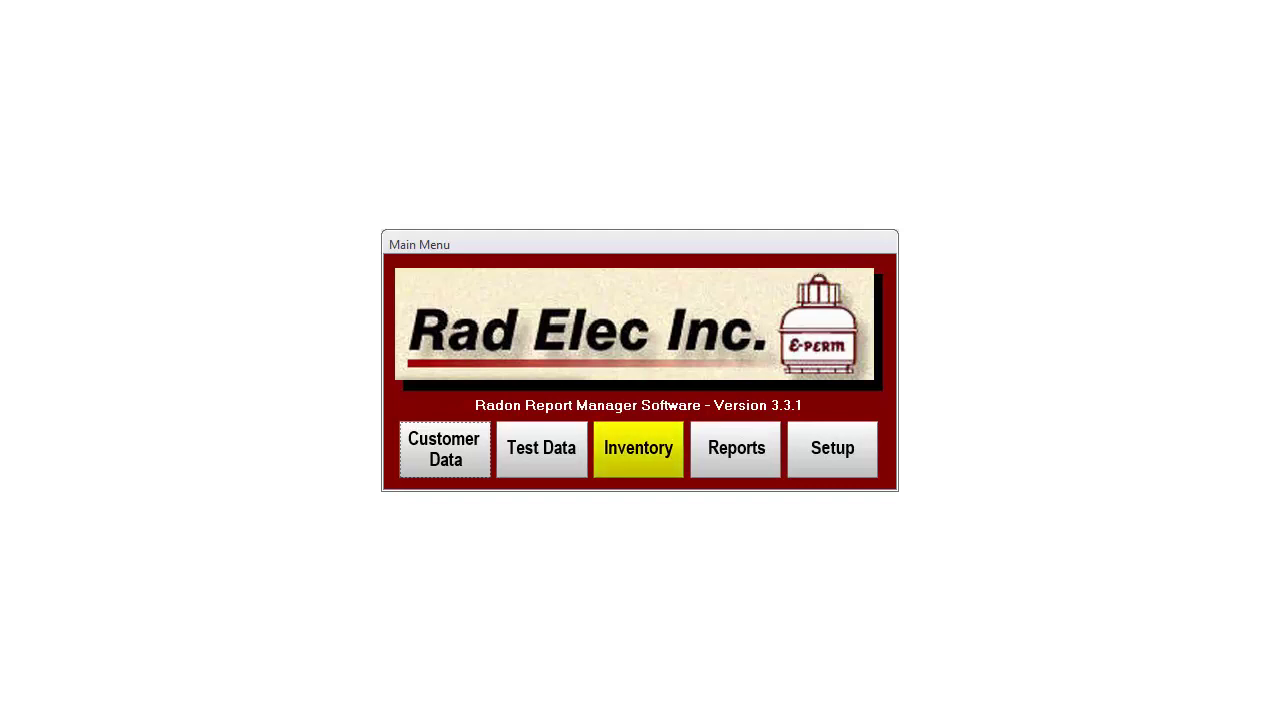
# Step: In Inventory, add new reader E001 with calibration date 03/01/2014
pyautogui.click(638, 448)
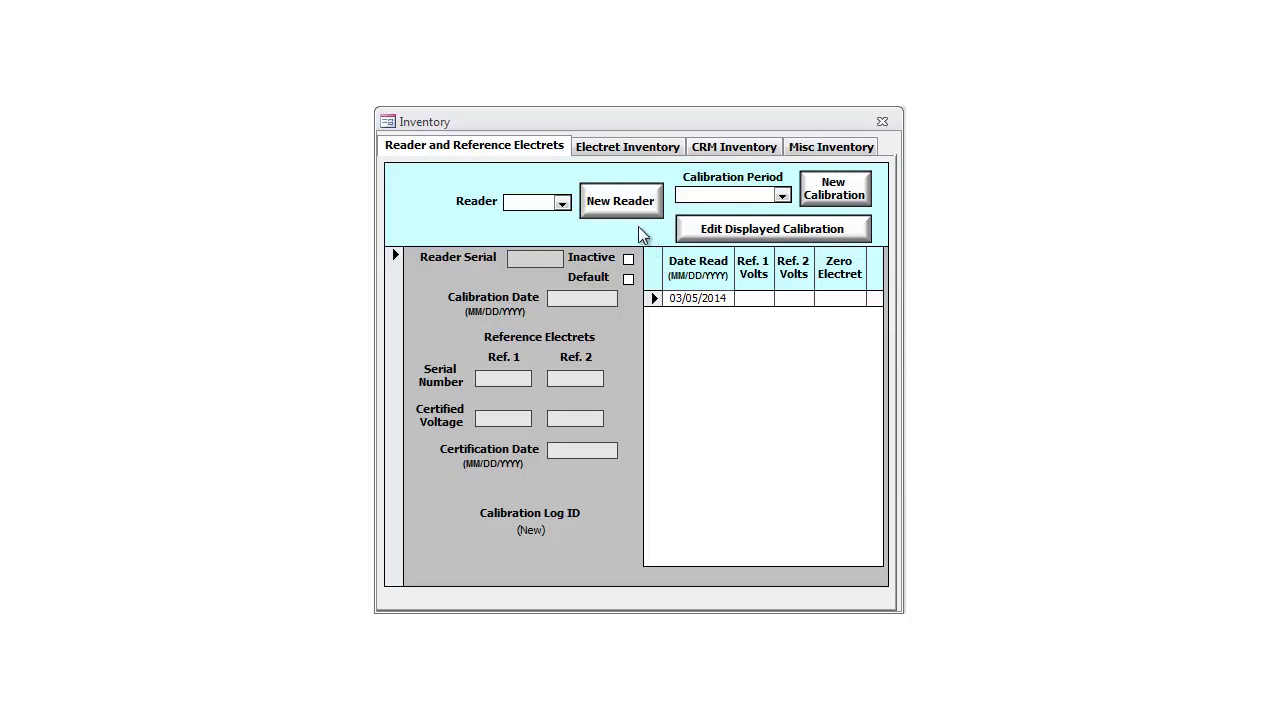
pyautogui.click(626, 208)
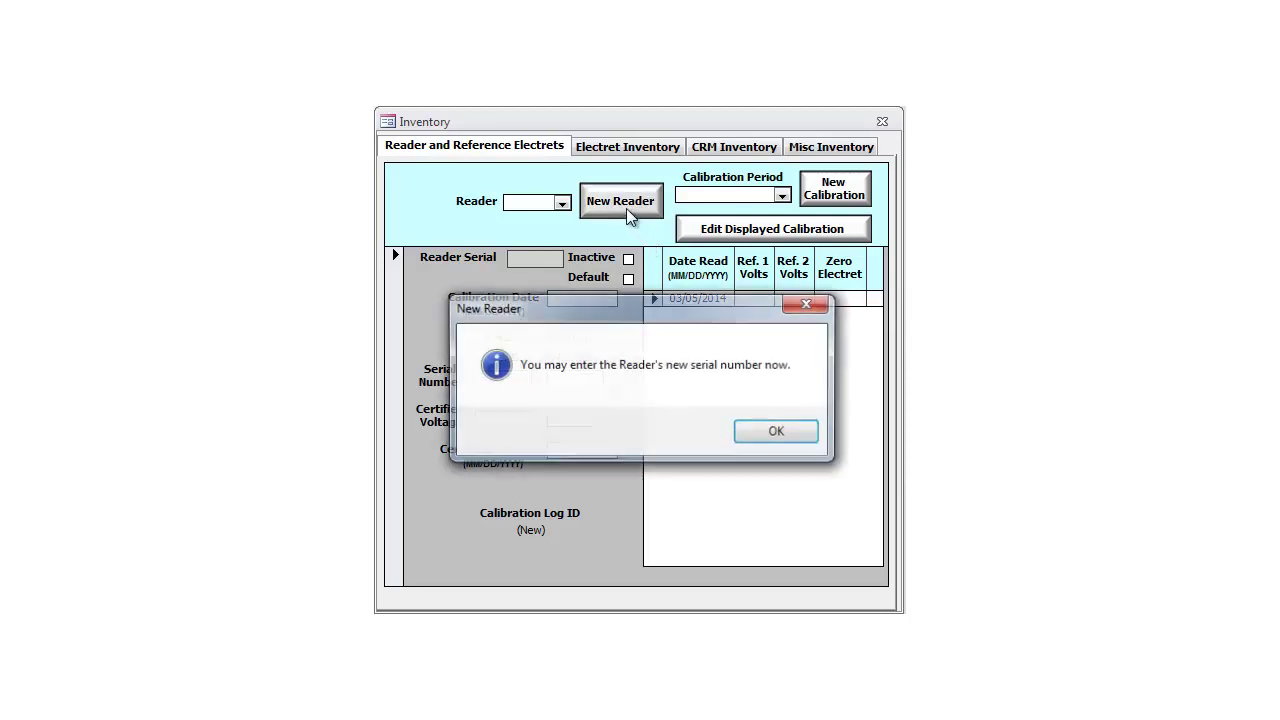
pyautogui.click(781, 432)
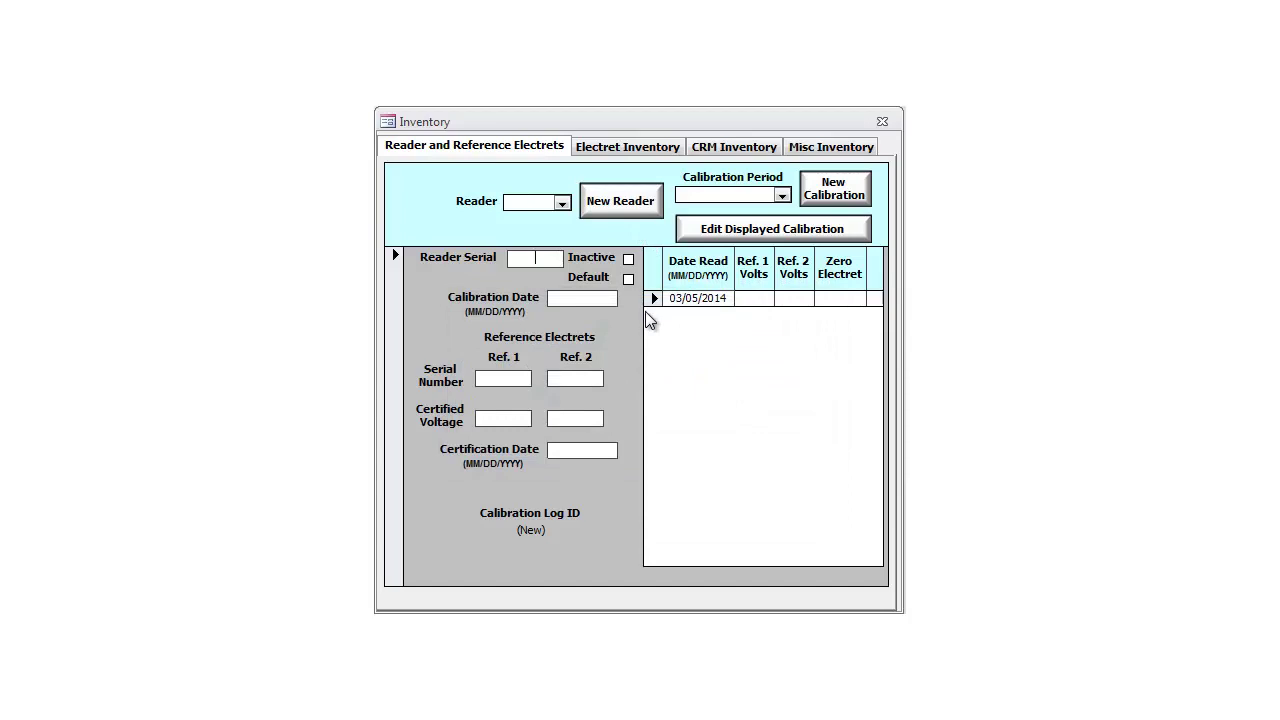
pyautogui.write('E001')
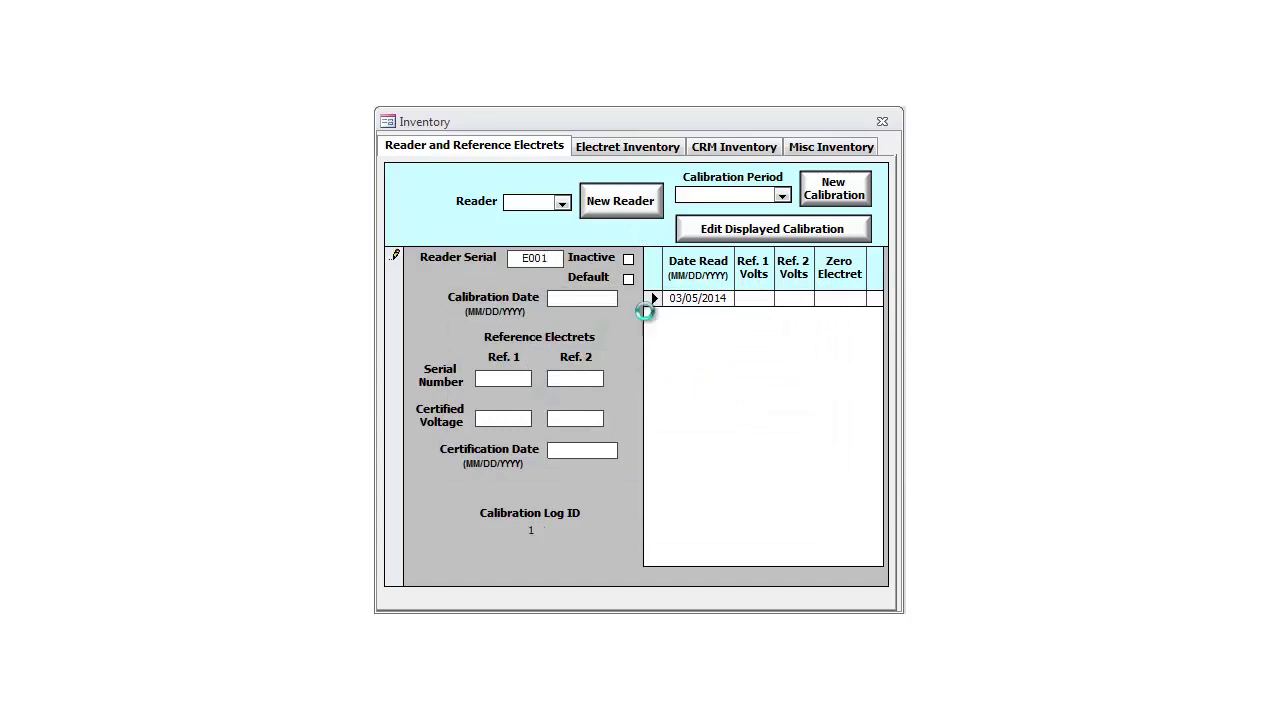
pyautogui.press('Tab')
pyautogui.write('03/01/2')
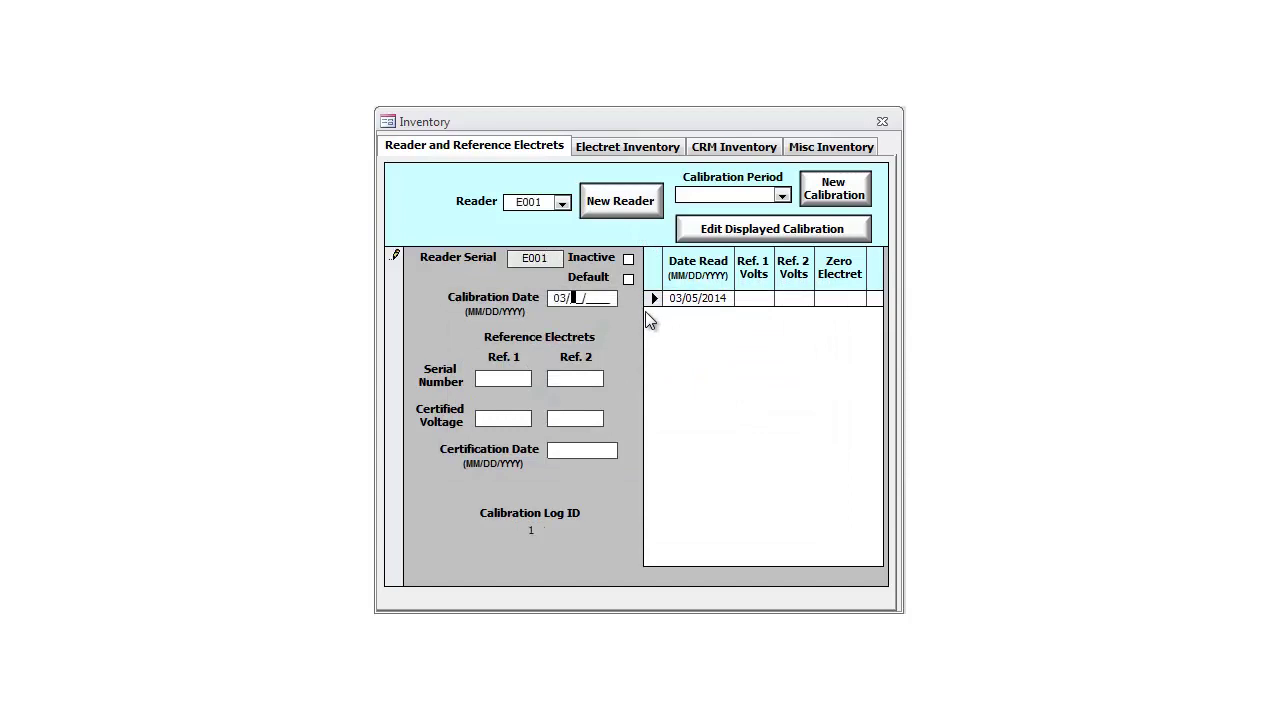
pyautogui.write('014')
pyautogui.press('Tab')
# Step: Enter reference electrets RE001 and RE002 at 250 and 251 volts, certified 03/01/2014
pyautogui.write('RE001RE002')
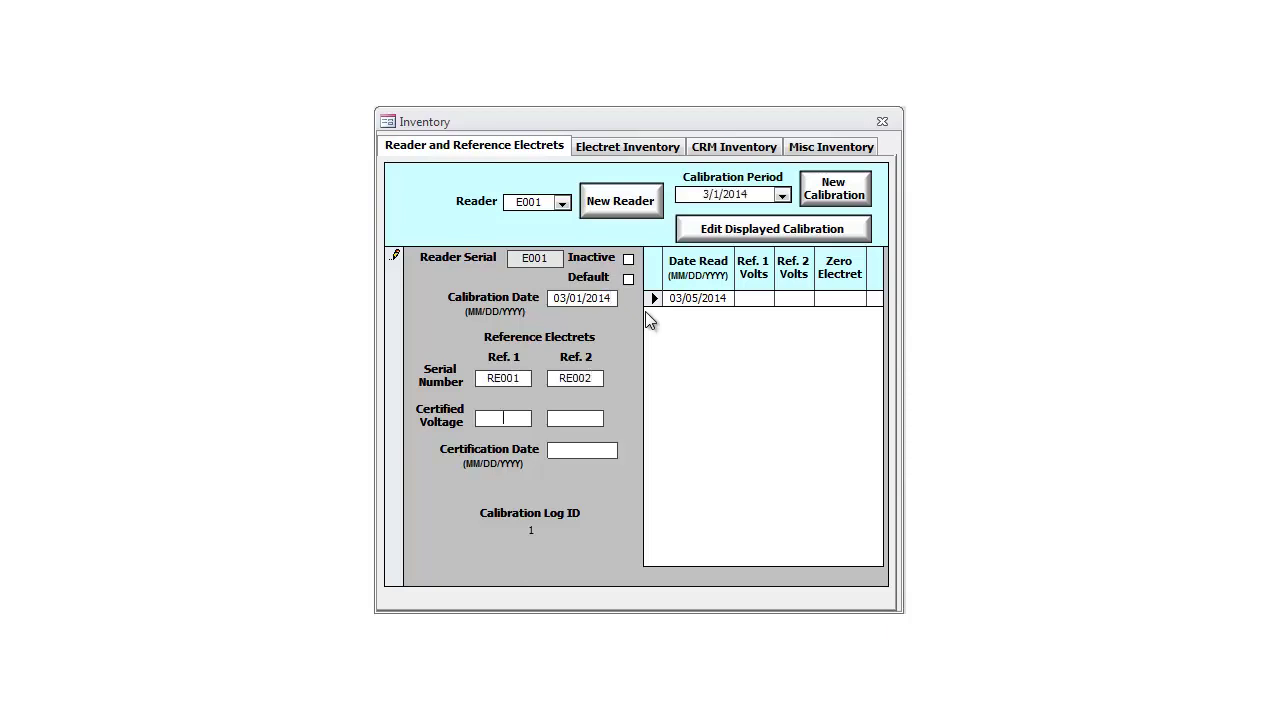
pyautogui.press('Tab')
pyautogui.write('250')
pyautogui.press('Tab')
pyautogui.write('251')
pyautogui.press('Tab')
pyautogui.write('03/01/2014')
pyautogui.press('Tab')
# Step: Make E001 the default reader and record a calibration reading of 250, 251 and zero 0
pyautogui.click(629, 280)
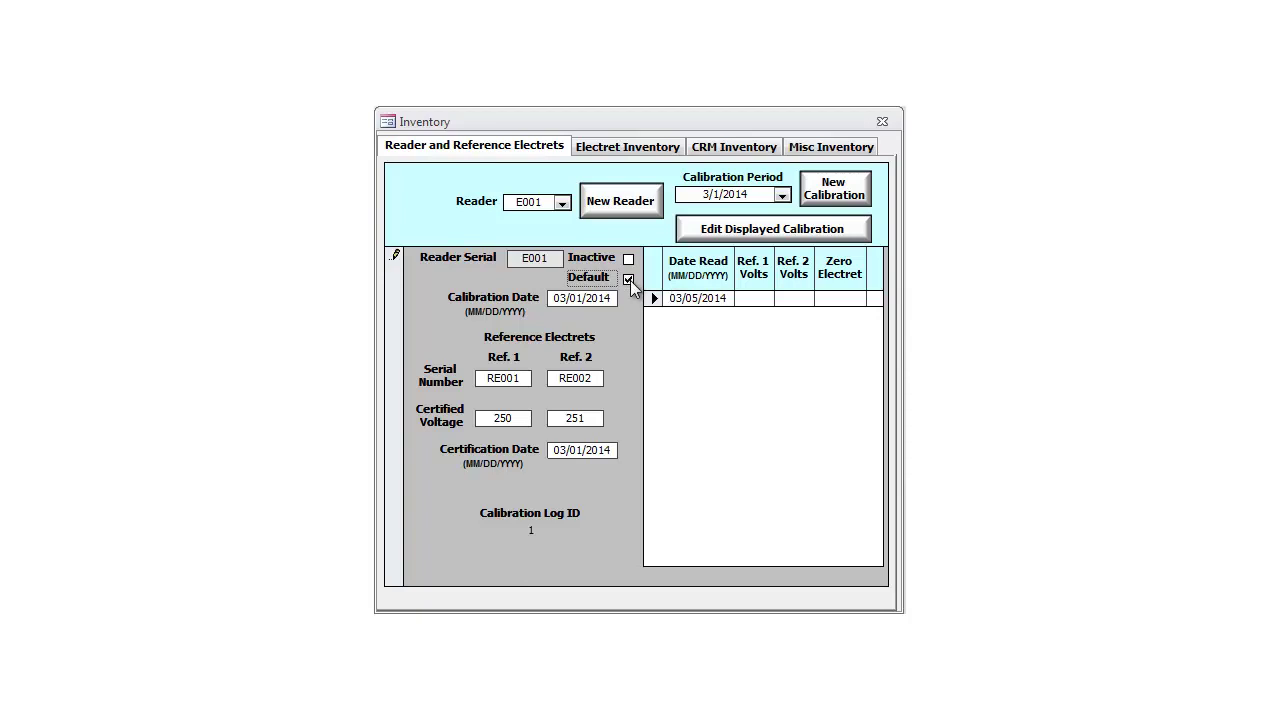
pyautogui.click(753, 297)
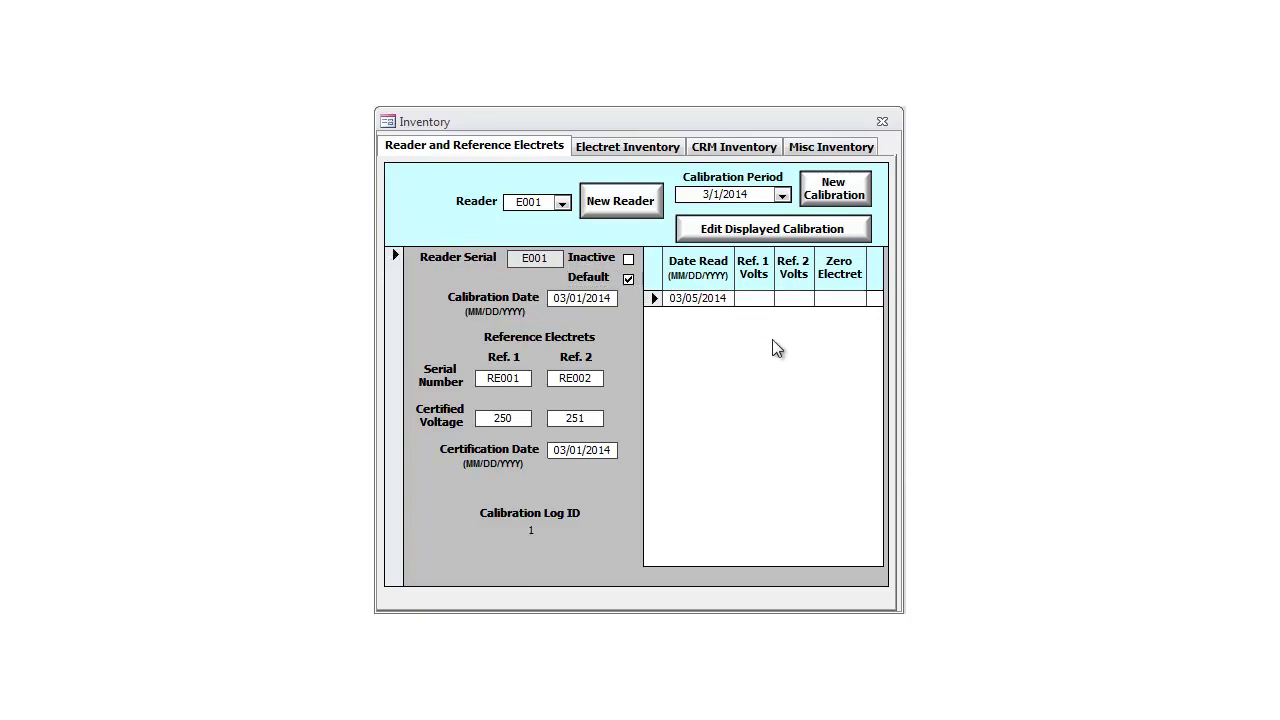
pyautogui.write('250')
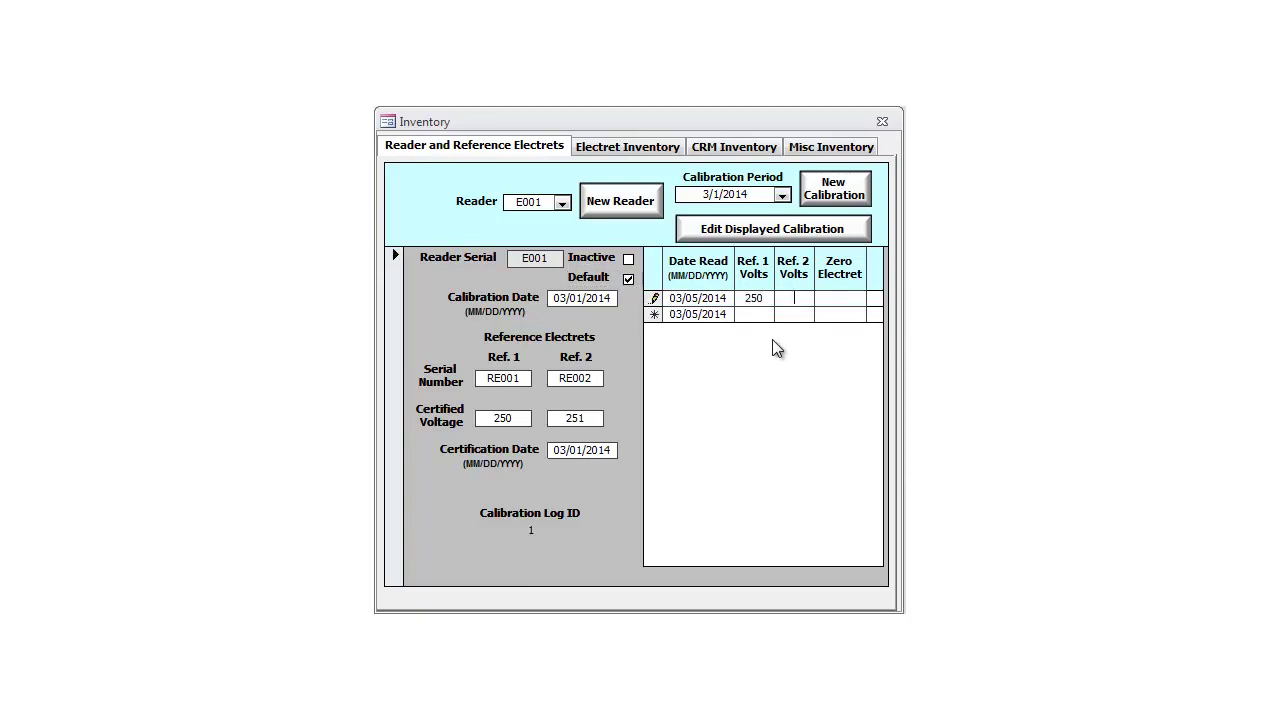
pyautogui.write('251')
pyautogui.write('0')
pyautogui.press('Tab')
pyautogui.click(848, 295)
# Step: In Electret Inventory, add electret SAA001 as type ST with inventory voltage 753
pyautogui.click(630, 148)
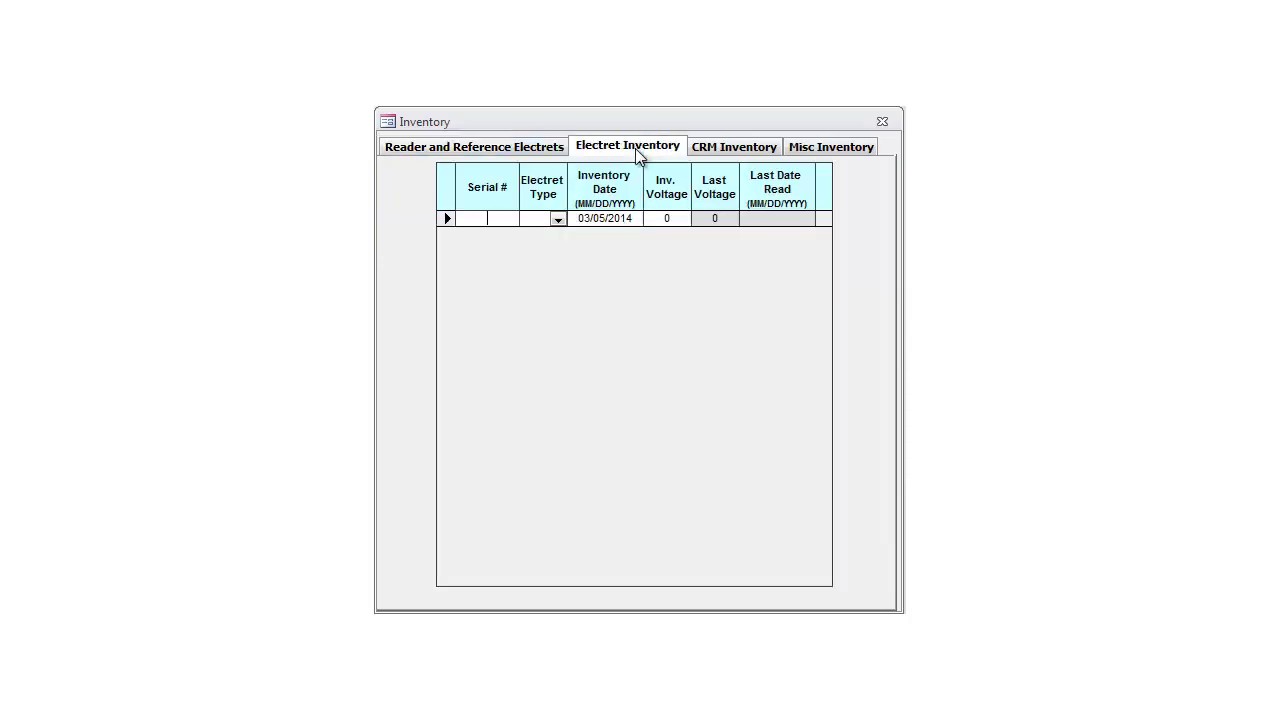
pyautogui.click(493, 218)
pyautogui.write('SAA101')
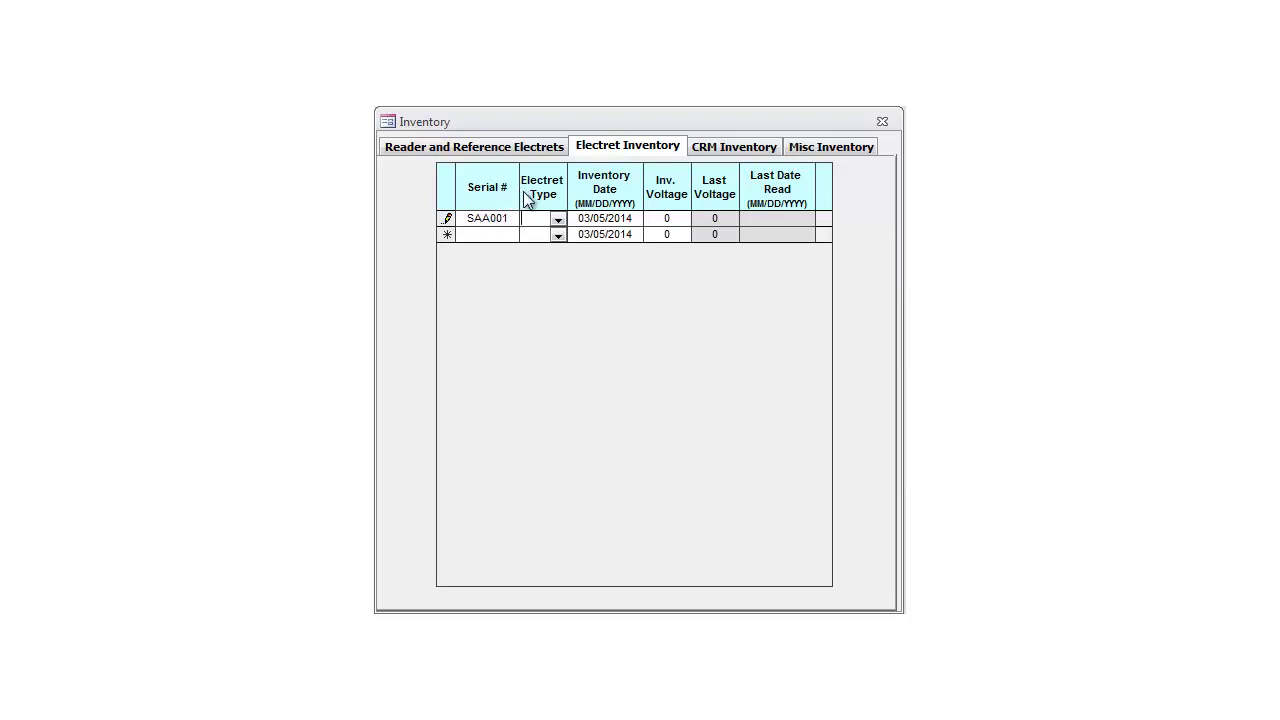
pyautogui.click(557, 219)
pyautogui.click(550, 236)
pyautogui.click(581, 217)
pyautogui.click(652, 218)
pyautogui.moveTo(657, 218); pyautogui.dragTo(682, 214)
pyautogui.write('753')
pyautogui.press('Tab')
# Step: Add electret SAA002 as type ST with inventory voltage 751 and commit the entry
pyautogui.click(498, 234)
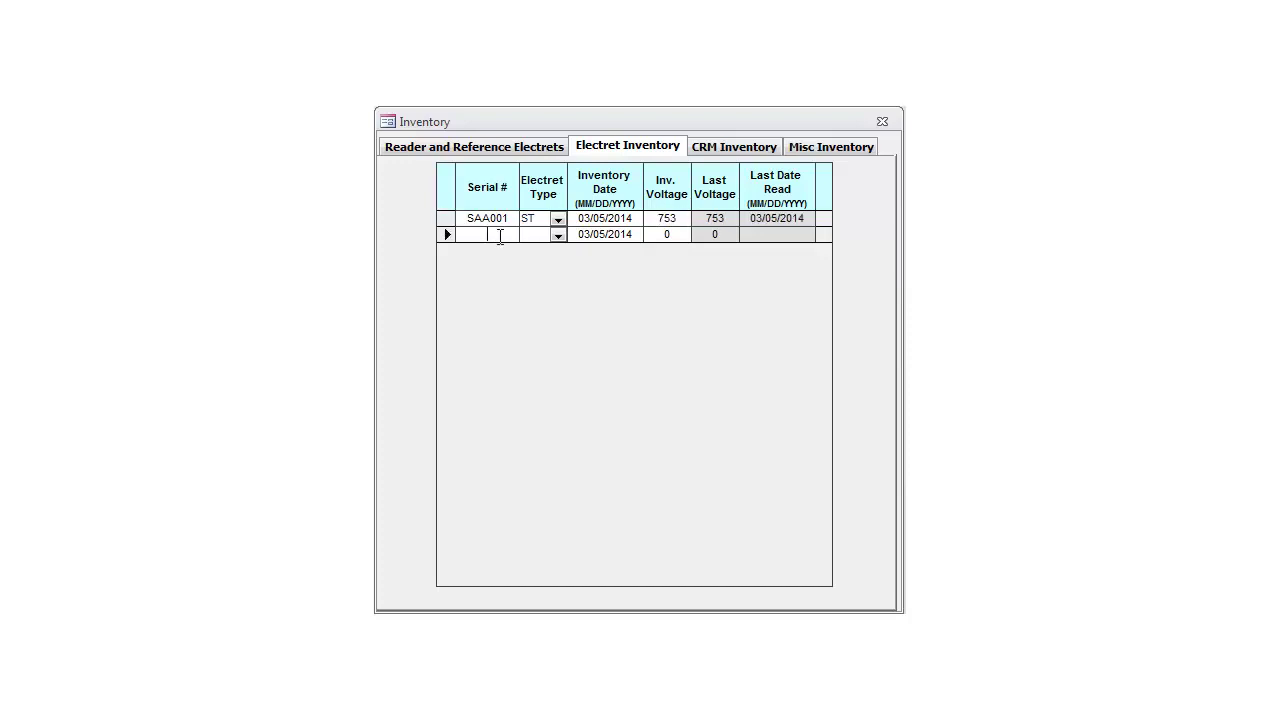
pyautogui.write('SAA002')
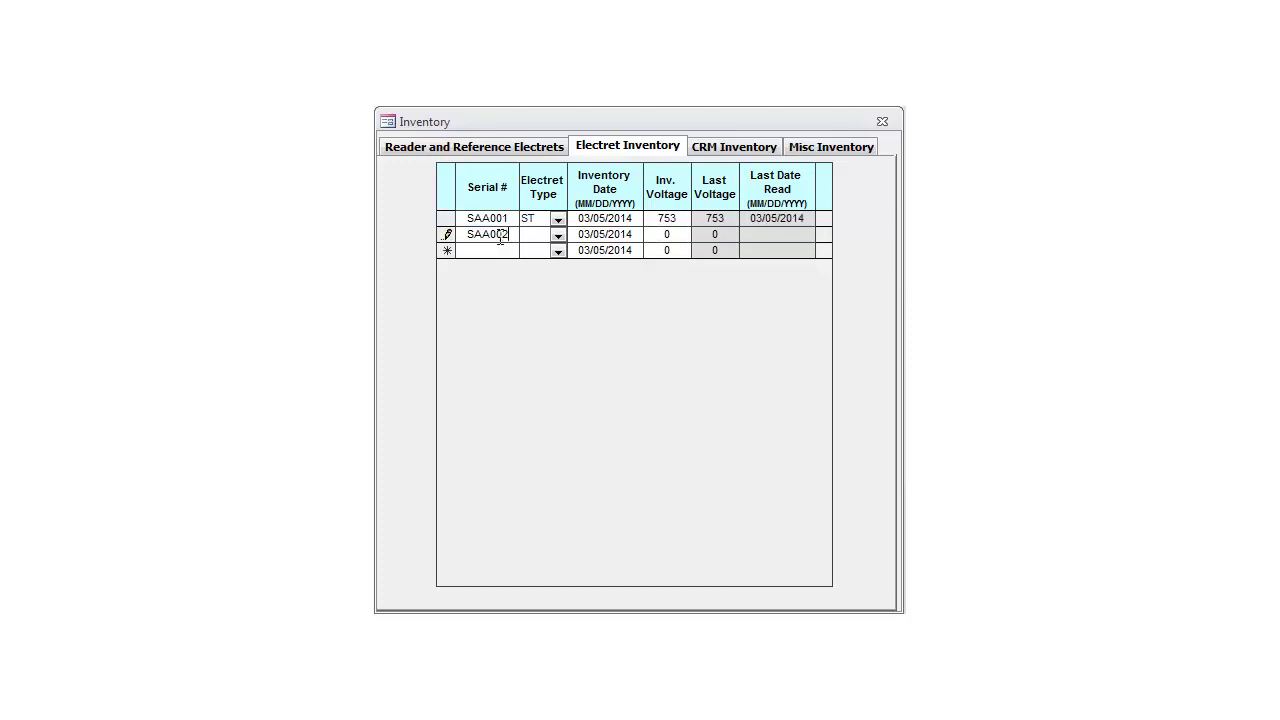
pyautogui.click(557, 235)
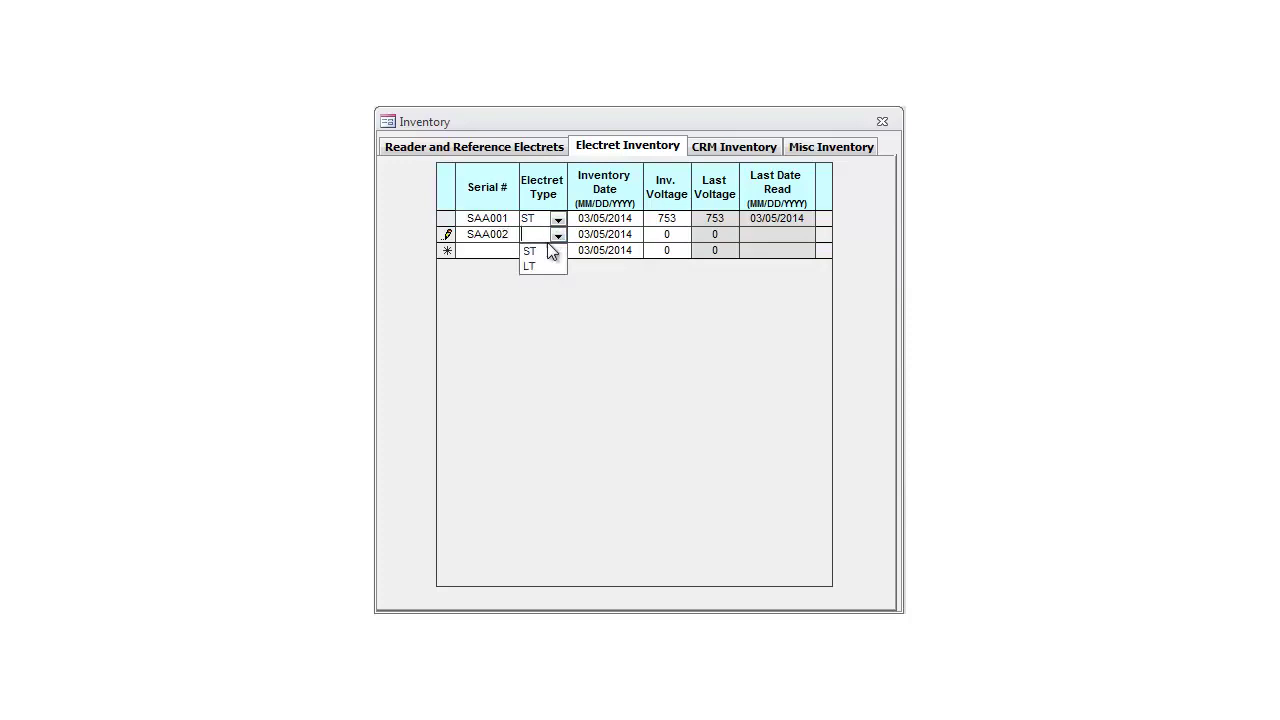
pyautogui.click(540, 252)
pyautogui.click(664, 234)
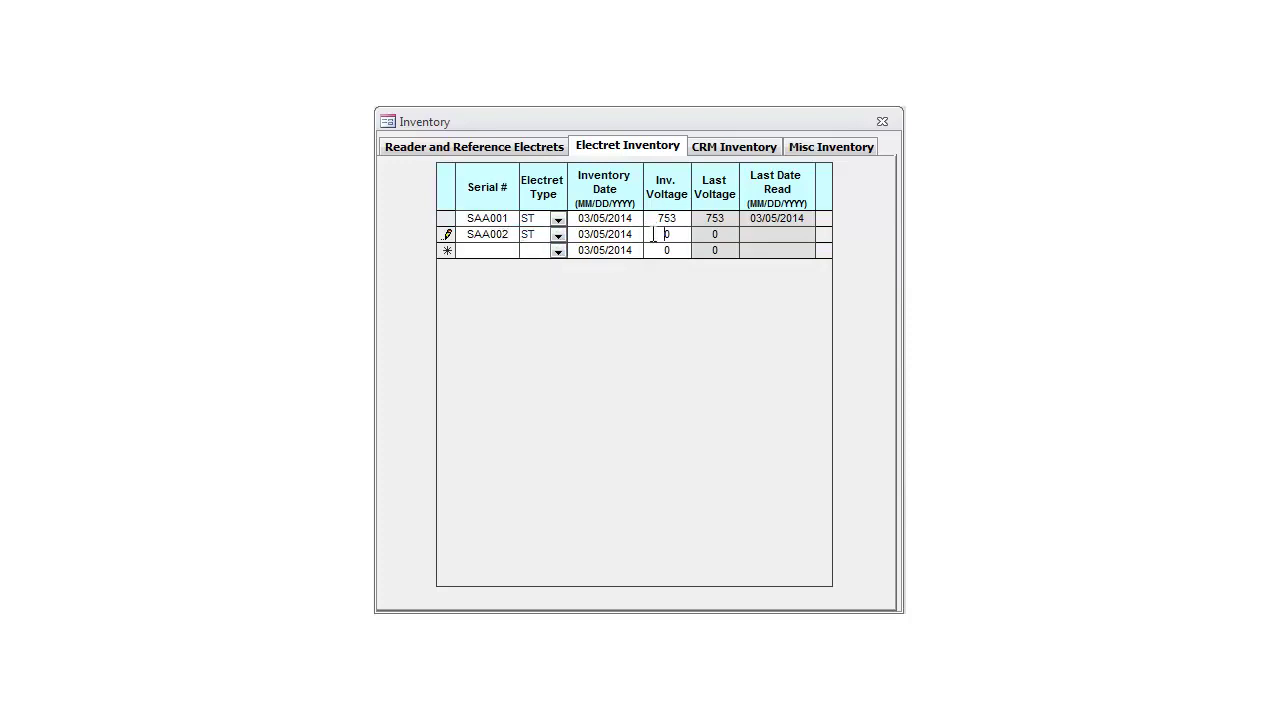
pyautogui.write('751')
pyautogui.press('Return')
pyautogui.click(684, 233)
pyautogui.click(731, 150)
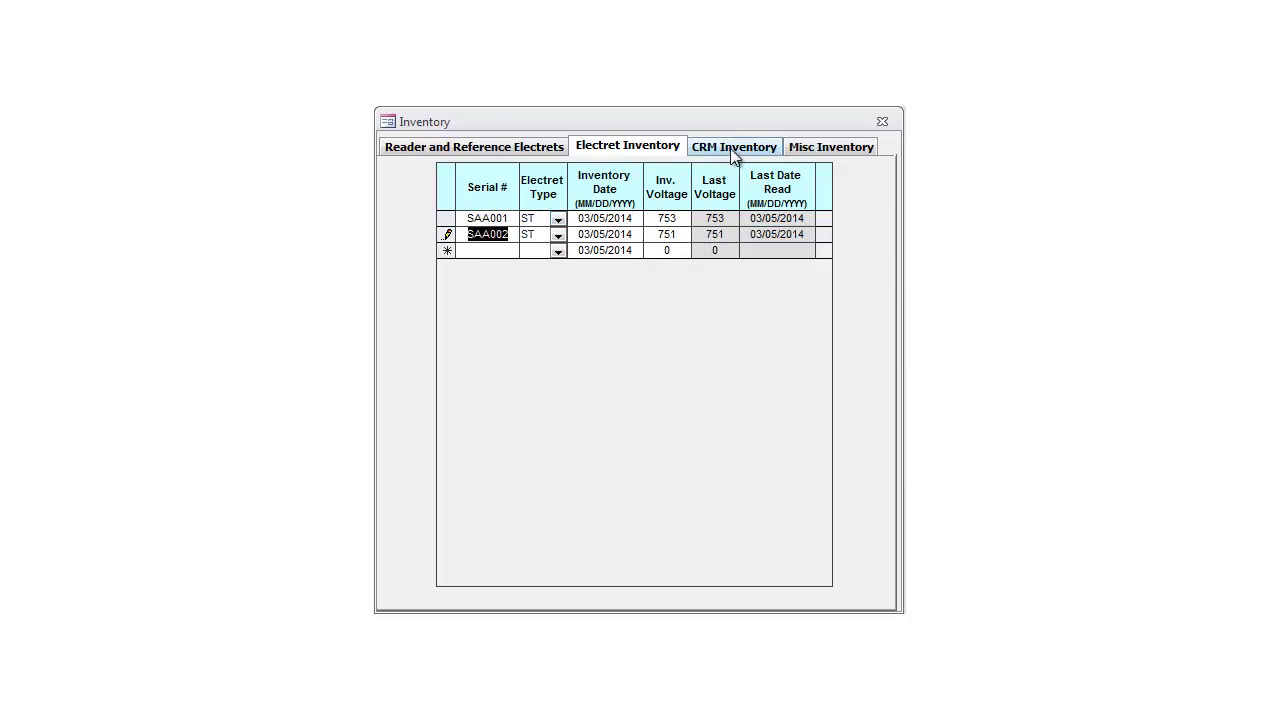
# Step: Look over the CRM and Misc inventory lists, then close the Inventory window
pyautogui.click(733, 150)
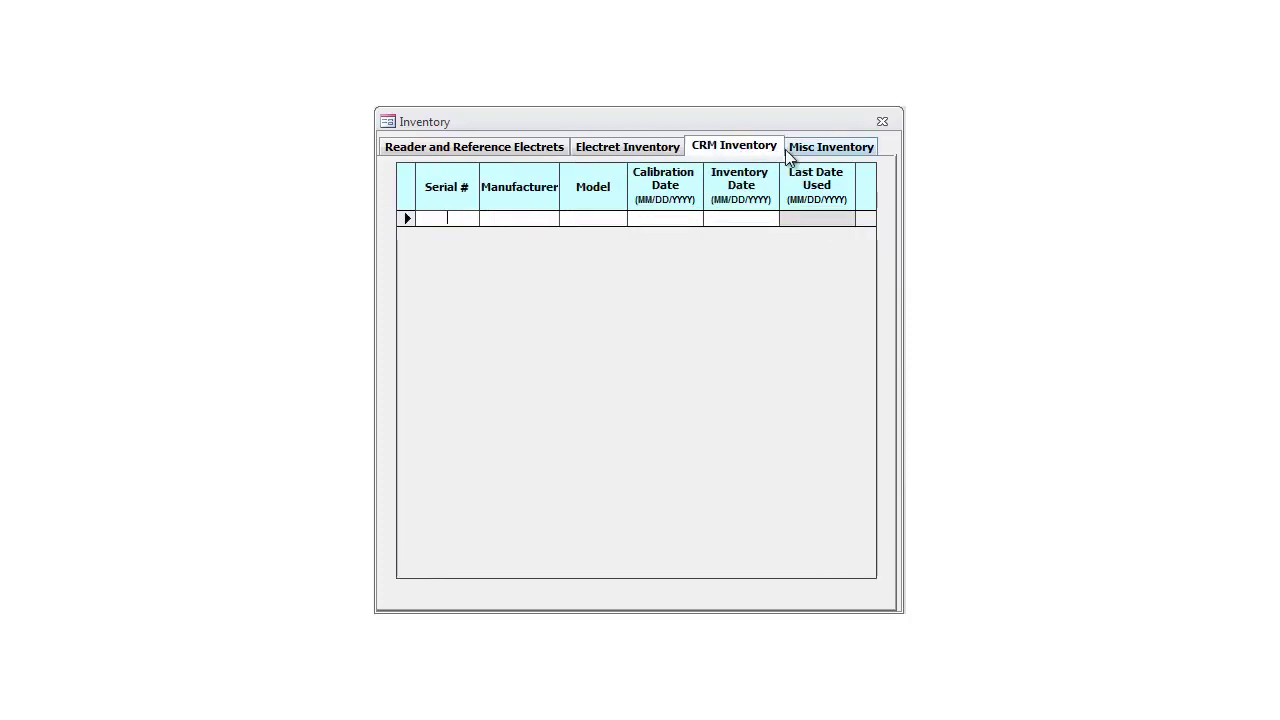
pyautogui.click(838, 156)
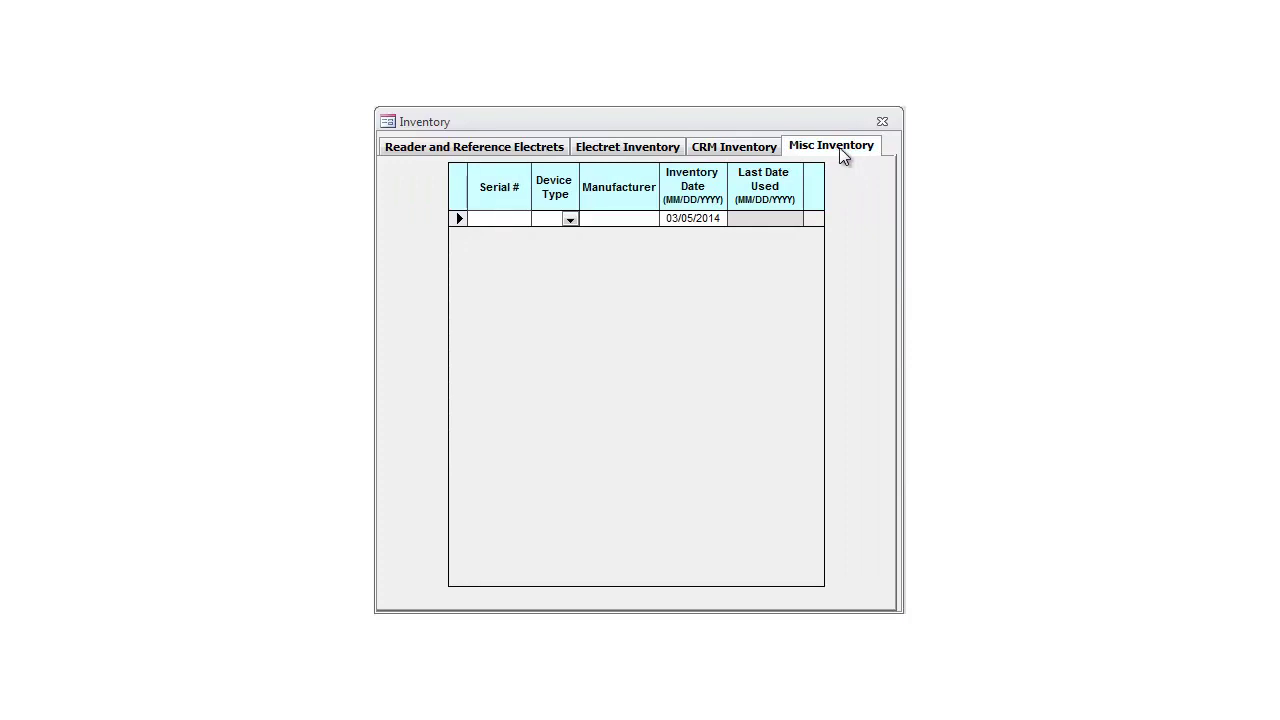
pyautogui.click(882, 121)
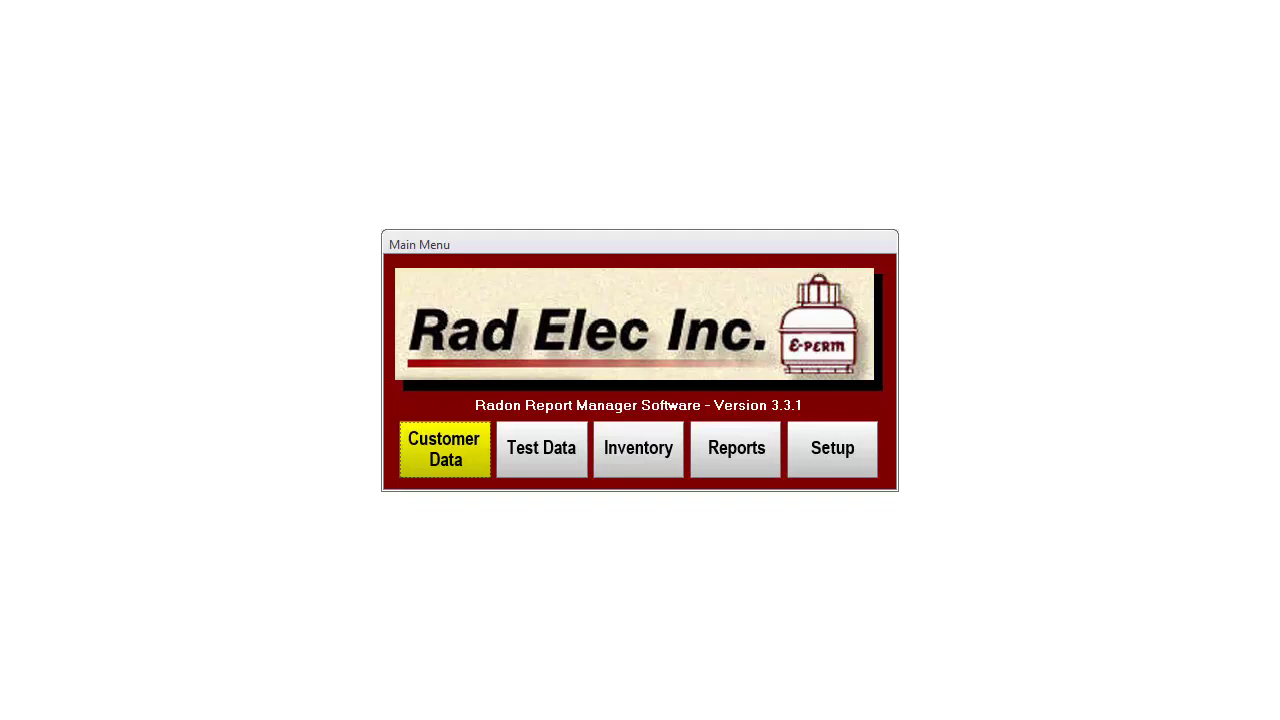
# Step: In a new customer record, enter the customer's full name, street address, city, state and zip code
pyautogui.press('Return')
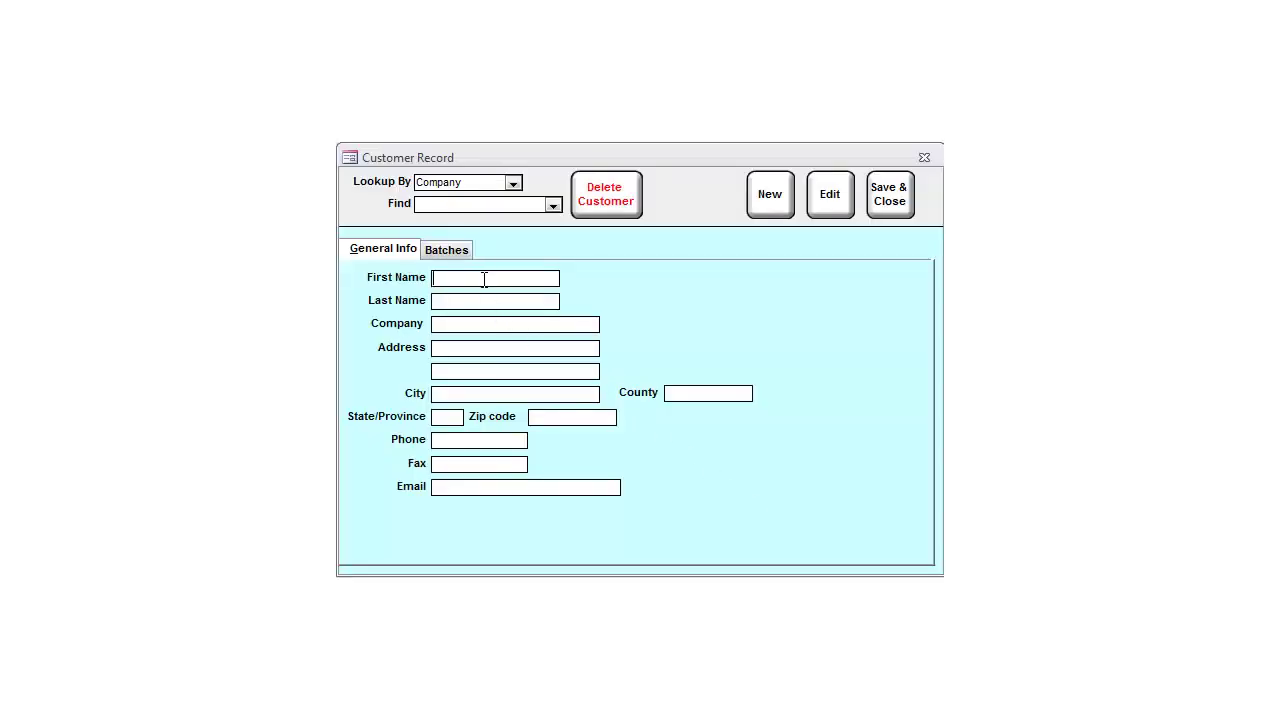
pyautogui.click(493, 278)
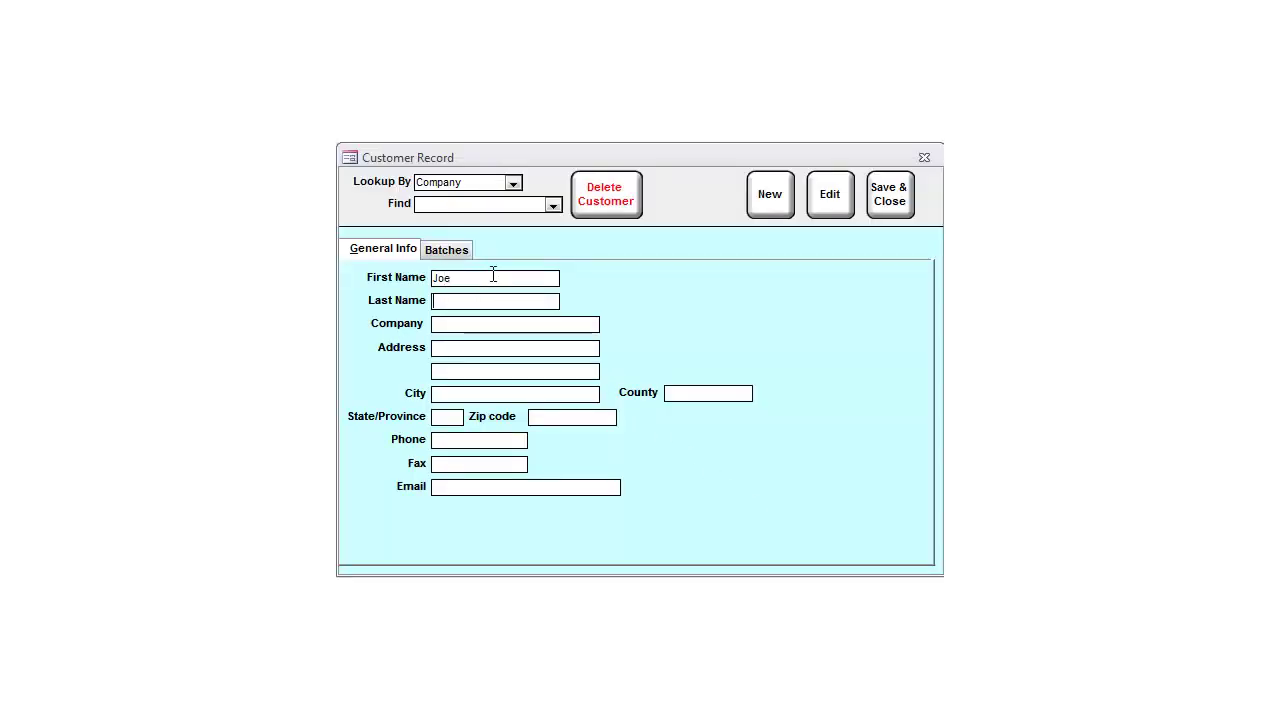
pyautogui.press('Tab')
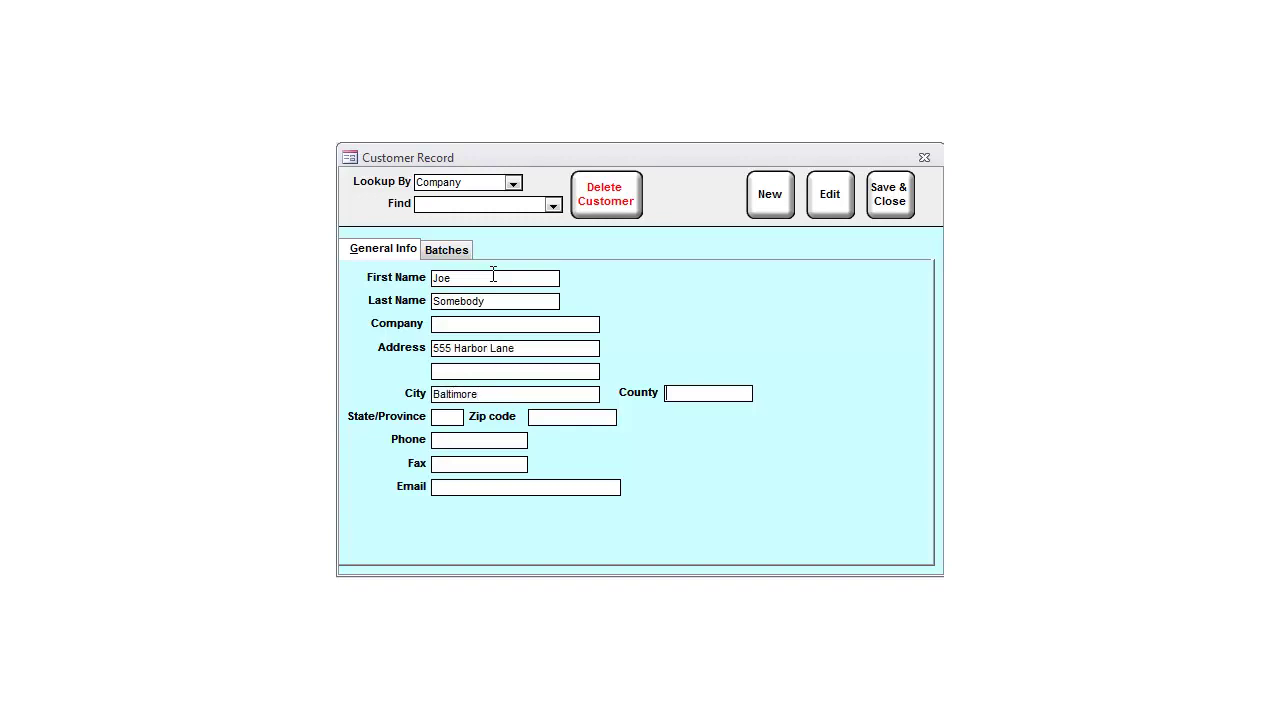
pyautogui.press('Tab')
# Step: Add the customer's phone number and e-mail address, then save and close the form
pyautogui.press('Tab')
pyautogui.write('410) 555-1234')
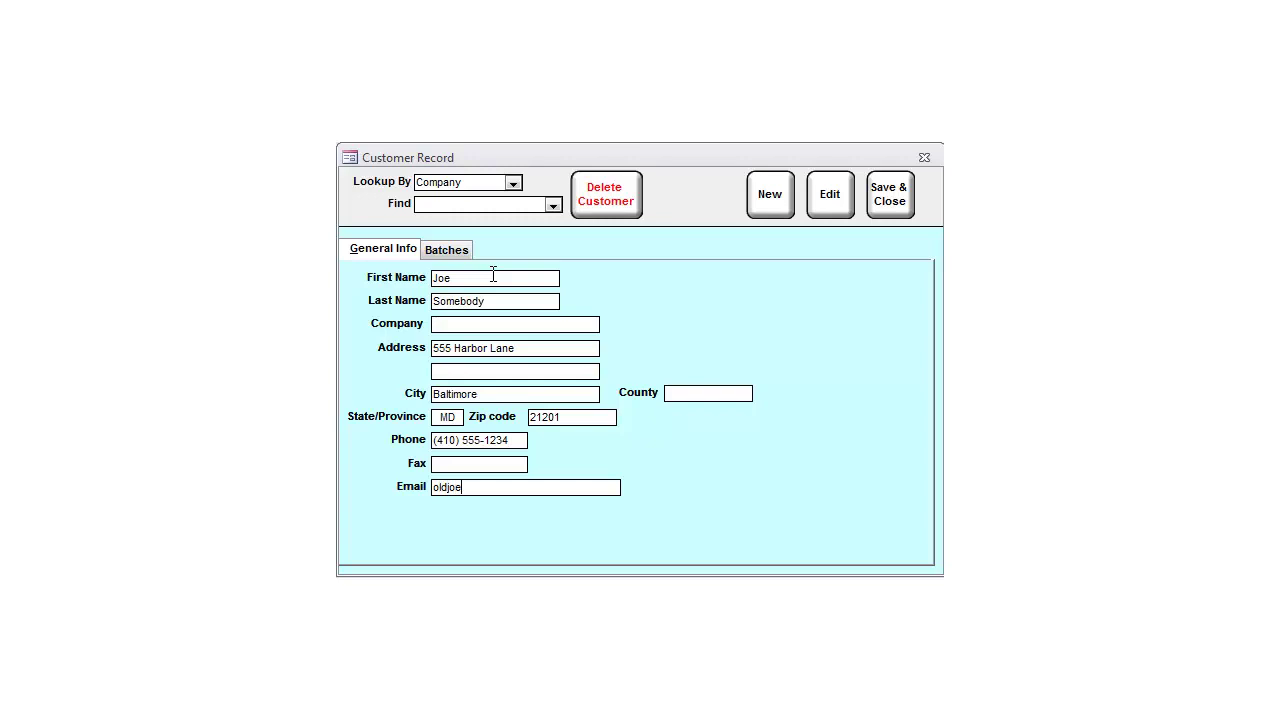
pyautogui.click(889, 195)
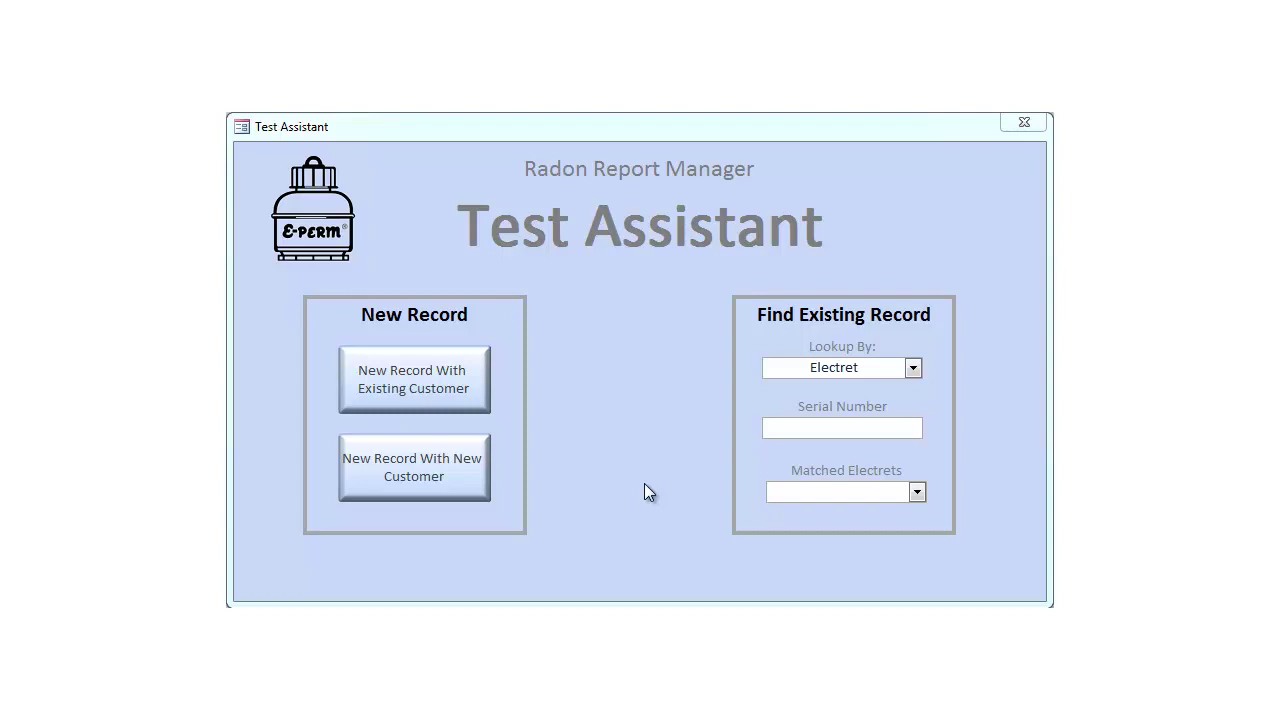
# Step: Start a test record for the saved customer, reuse their address as site, set Residential and Initial
pyautogui.click(416, 387)
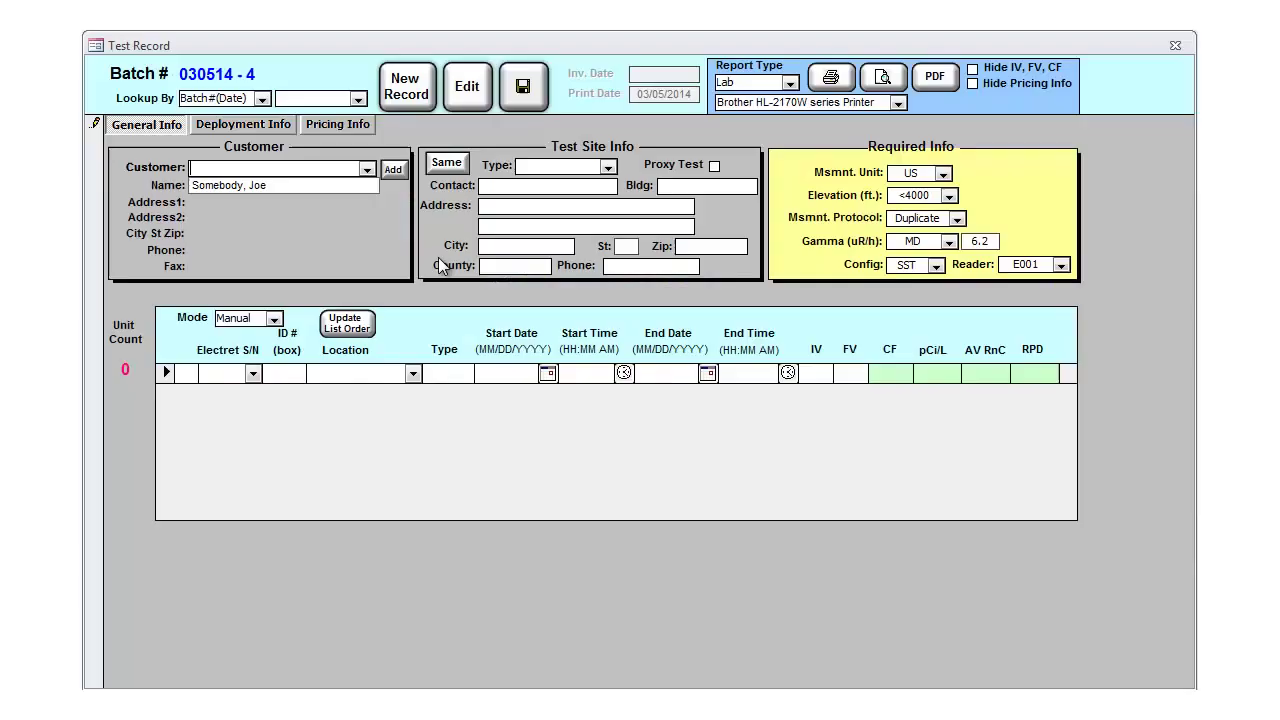
pyautogui.click(367, 168)
pyautogui.click(318, 186)
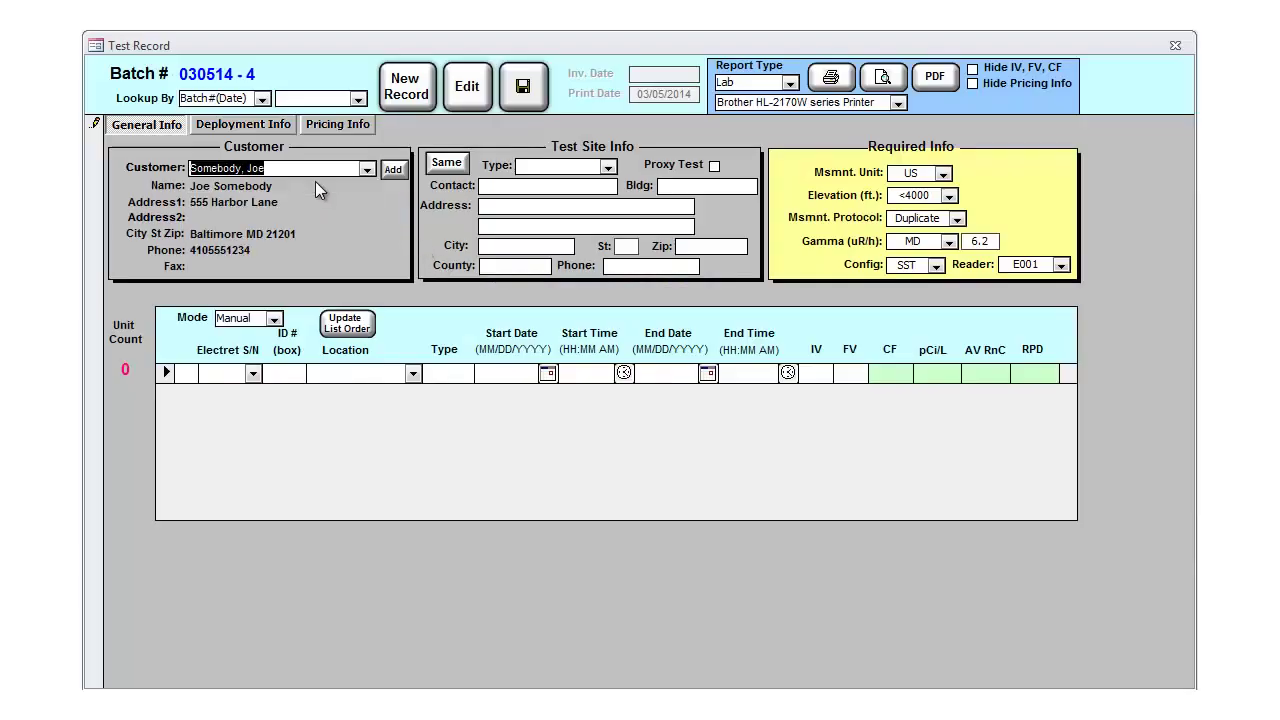
pyautogui.click(446, 163)
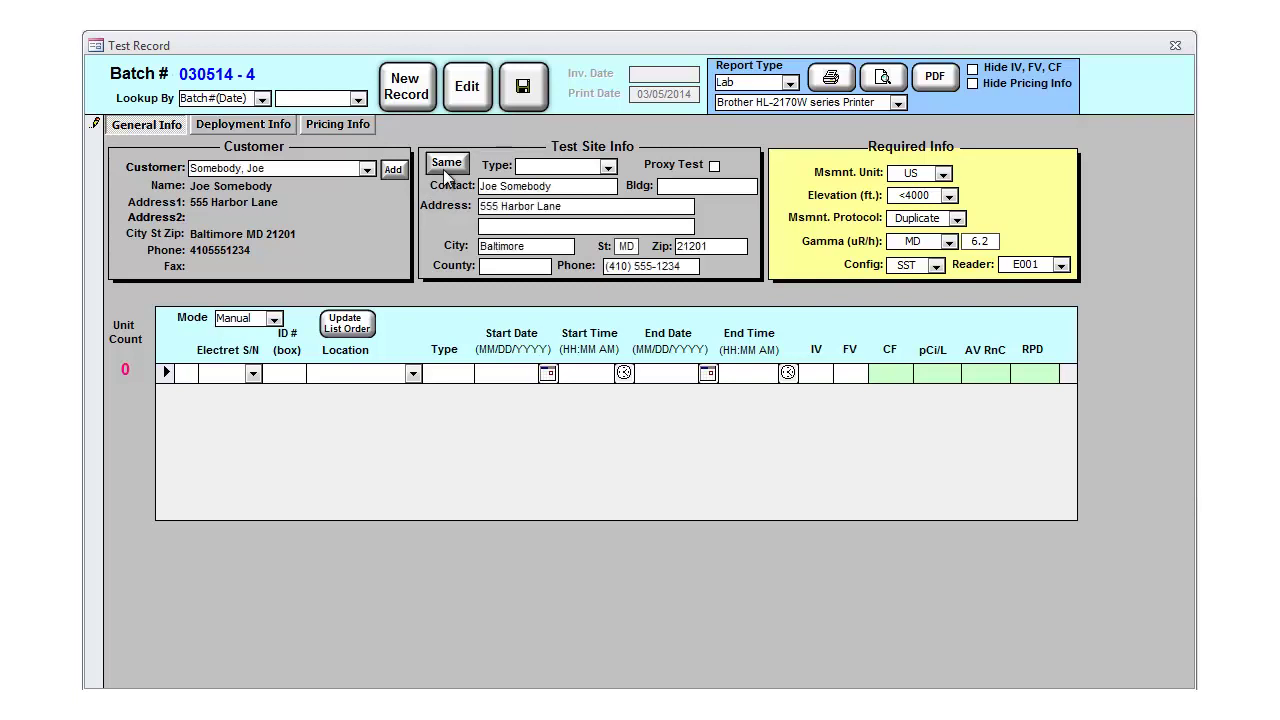
pyautogui.click(607, 167)
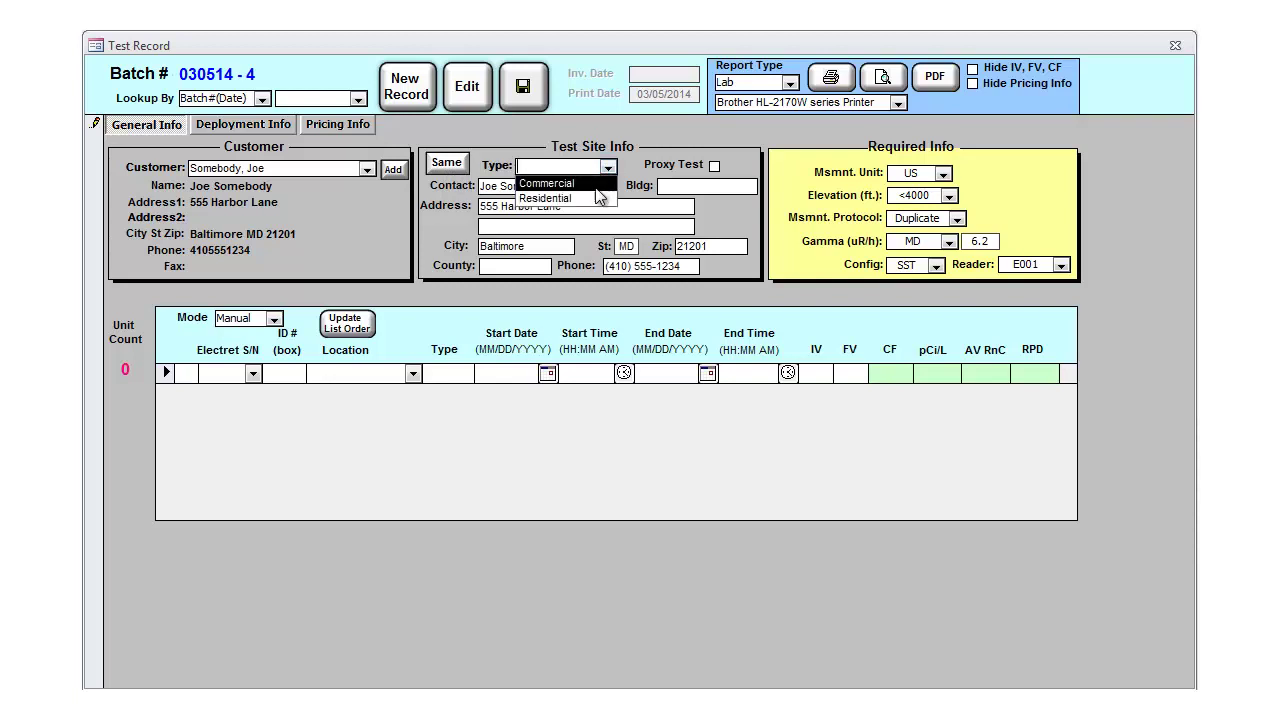
pyautogui.click(546, 198)
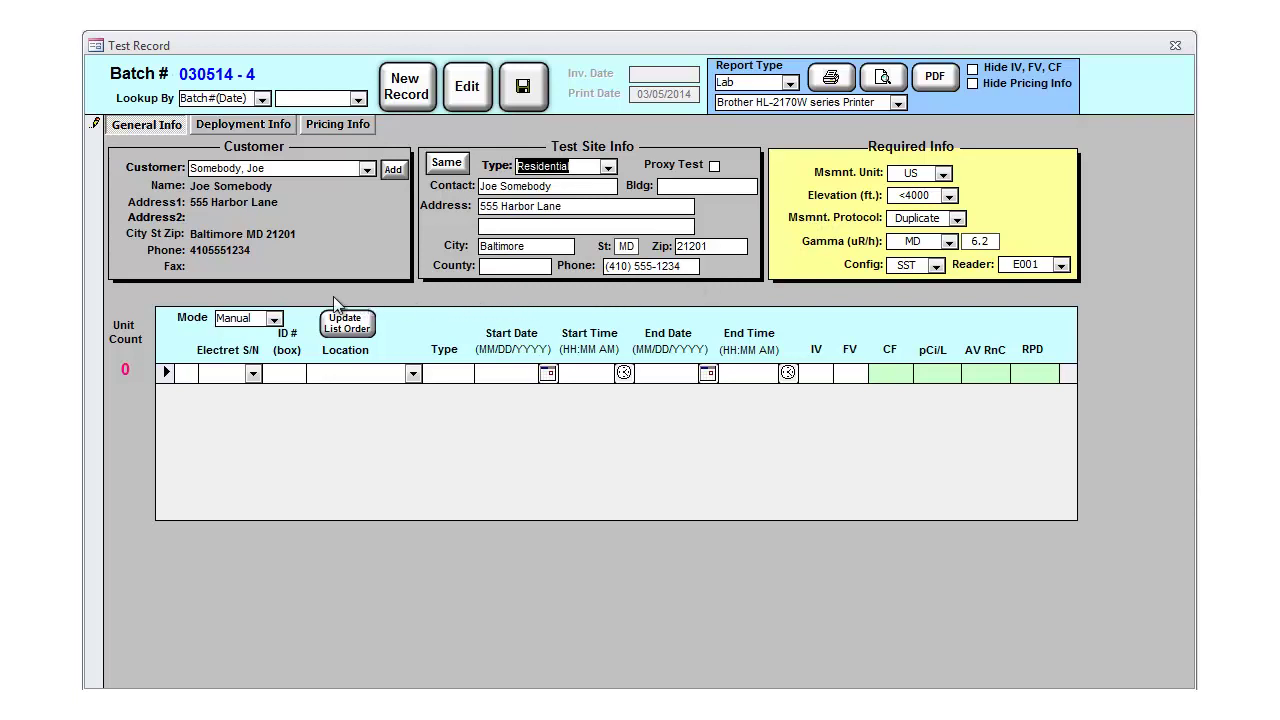
pyautogui.click(273, 319)
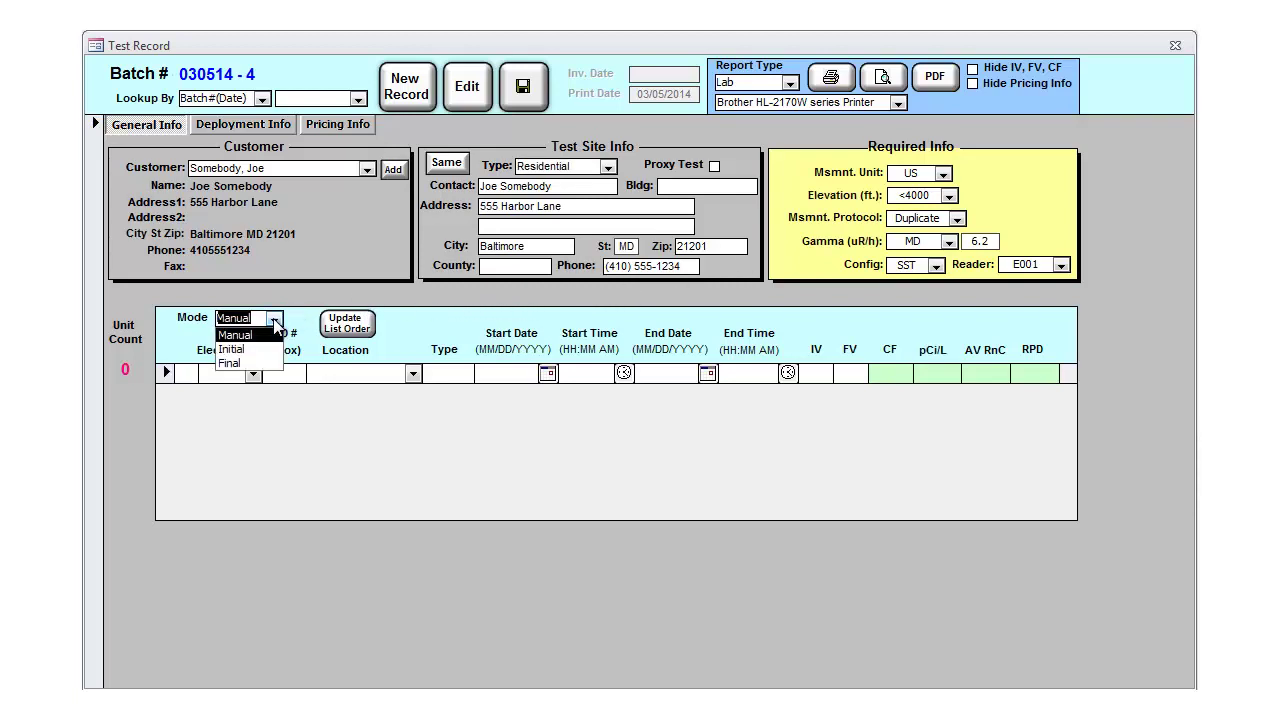
pyautogui.click(245, 349)
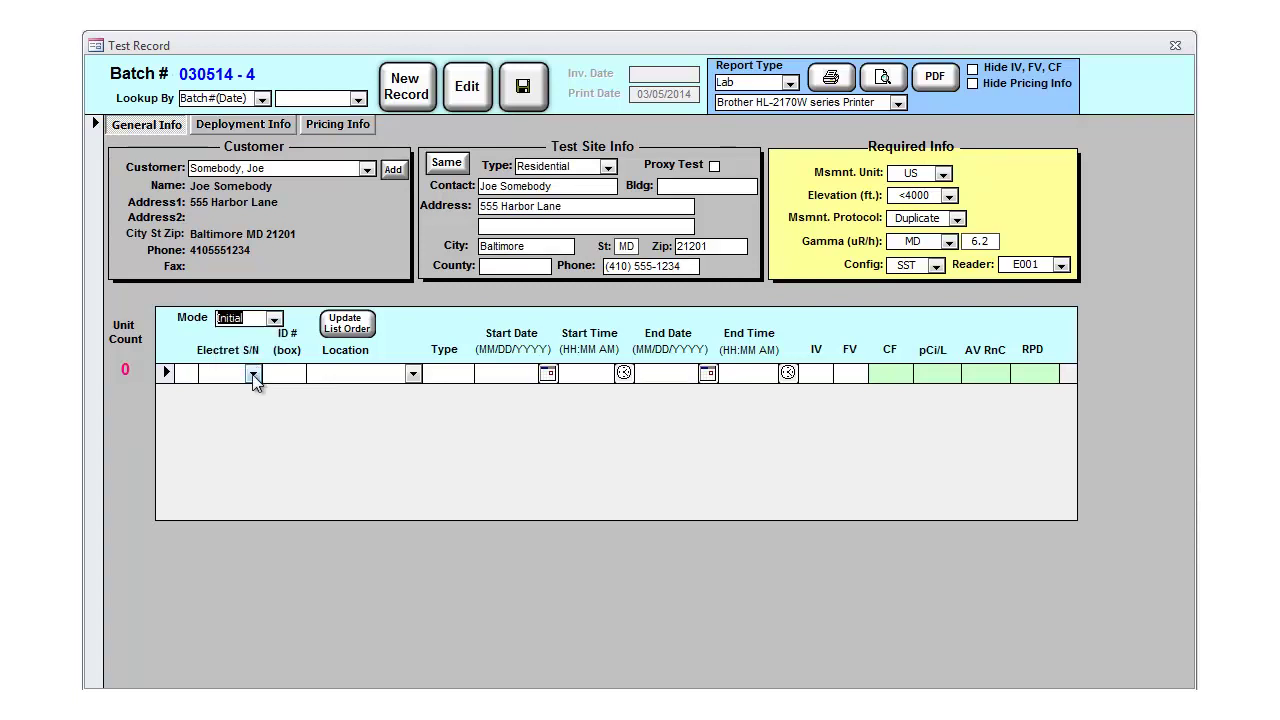
# Step: Add electret SAA001 to the test in box 1 with initial voltage 753
pyautogui.click(253, 373)
pyautogui.click(246, 396)
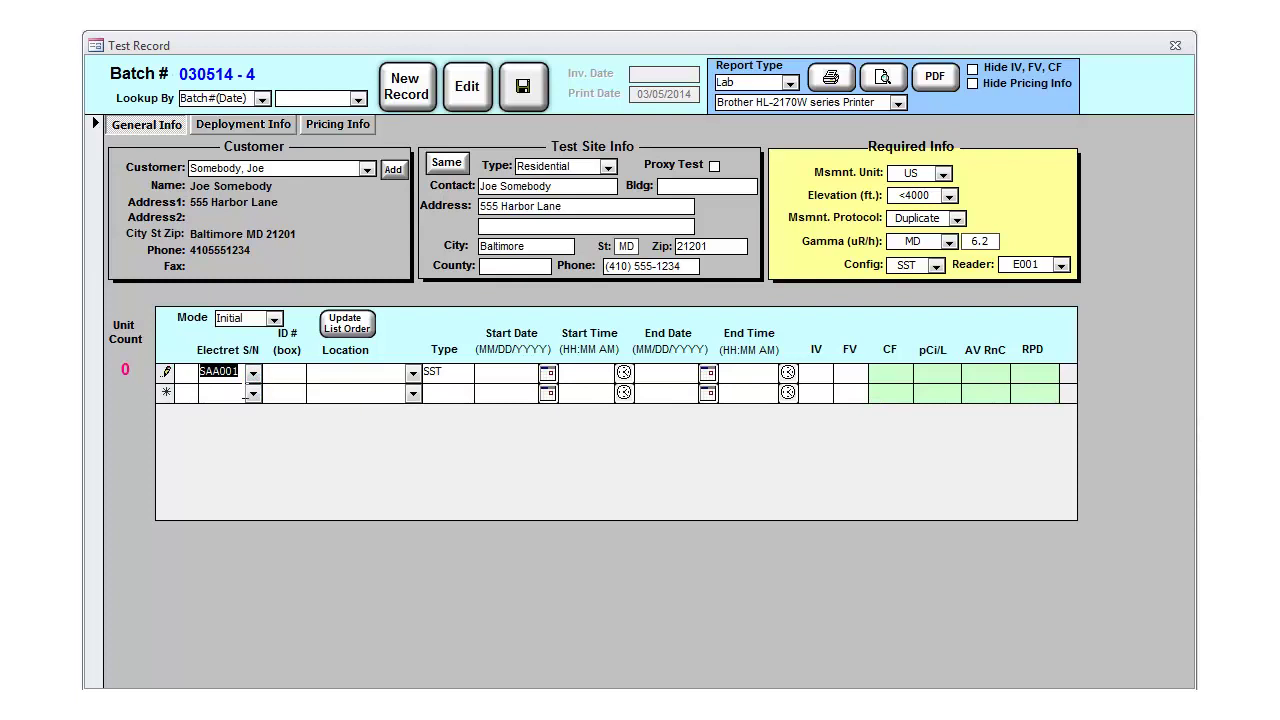
pyautogui.press('Tab')
pyautogui.write('1')
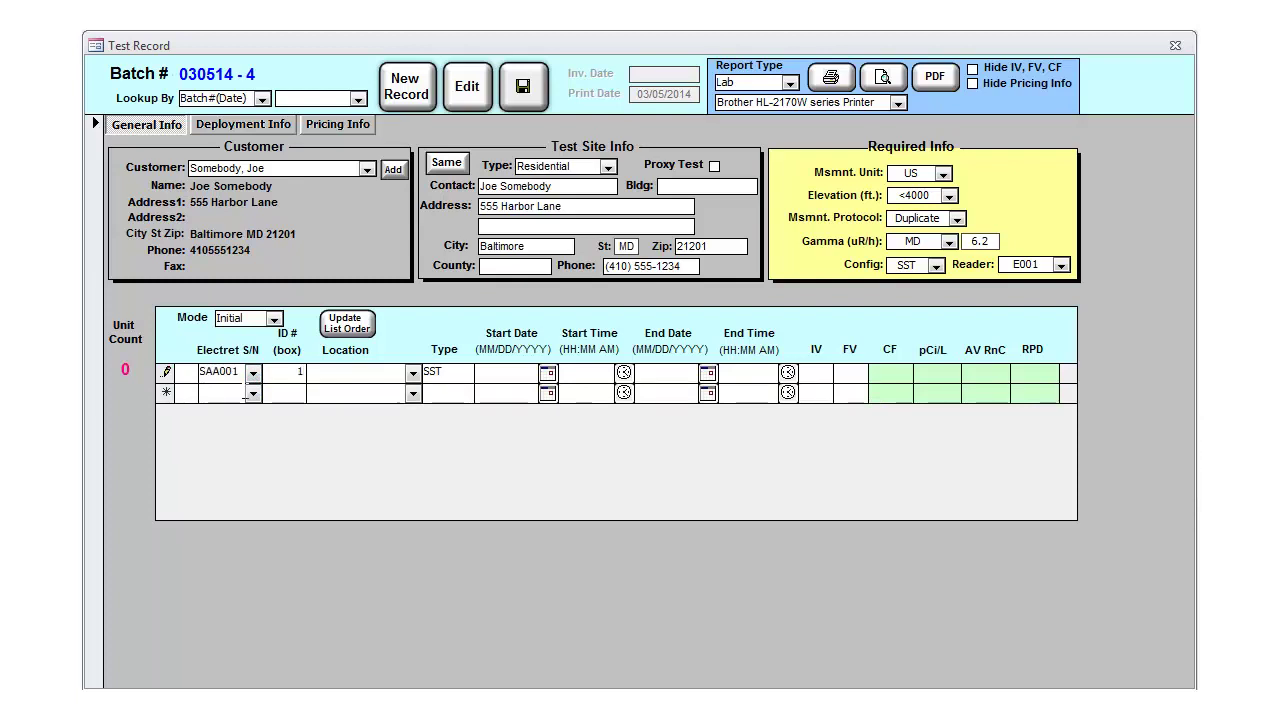
pyautogui.press('Tab')
pyautogui.write('753')
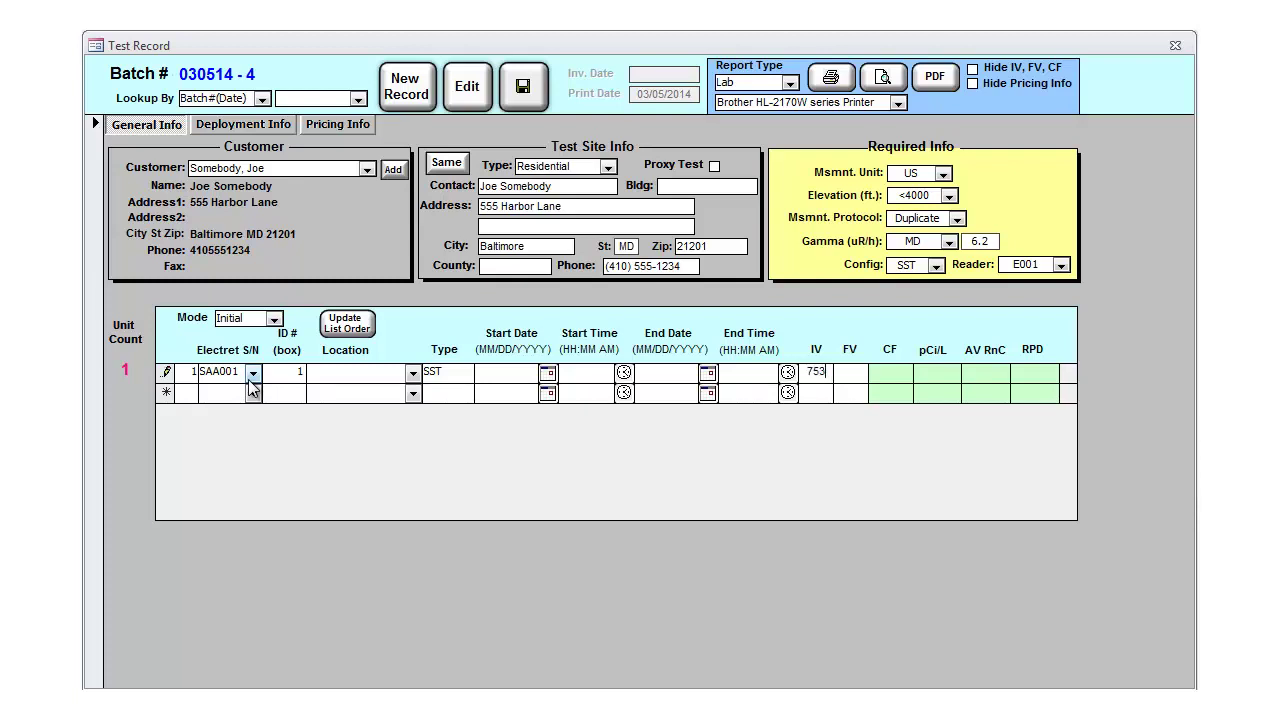
pyautogui.press('Tab')
# Step: Add electret SAA002 in box 1 with initial voltage 750
pyautogui.click(253, 393)
pyautogui.click(250, 432)
pyautogui.press('Tab')
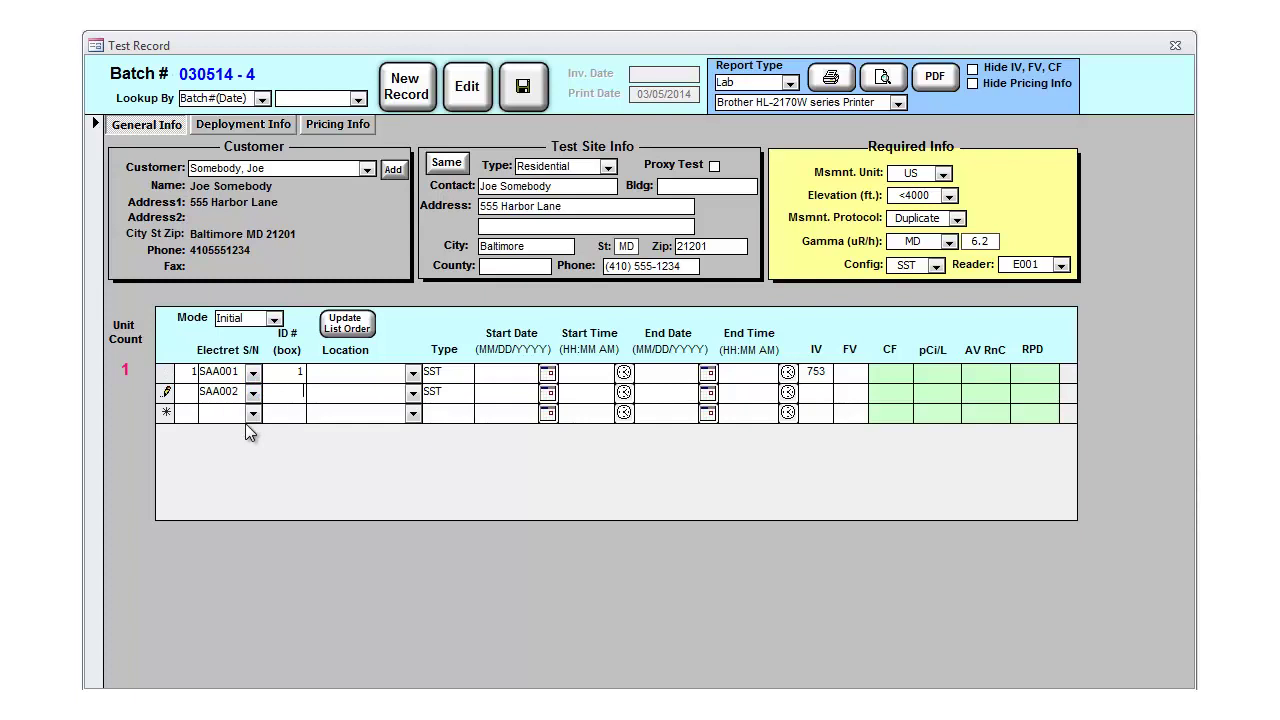
pyautogui.write('1')
pyautogui.press('Tab')
pyautogui.write('750')
pyautogui.hotkey('shift', 'Home')
# Step: Export the Deploy Sheet report for batch 030514-4 as a PDF and save the test record
pyautogui.click(790, 83)
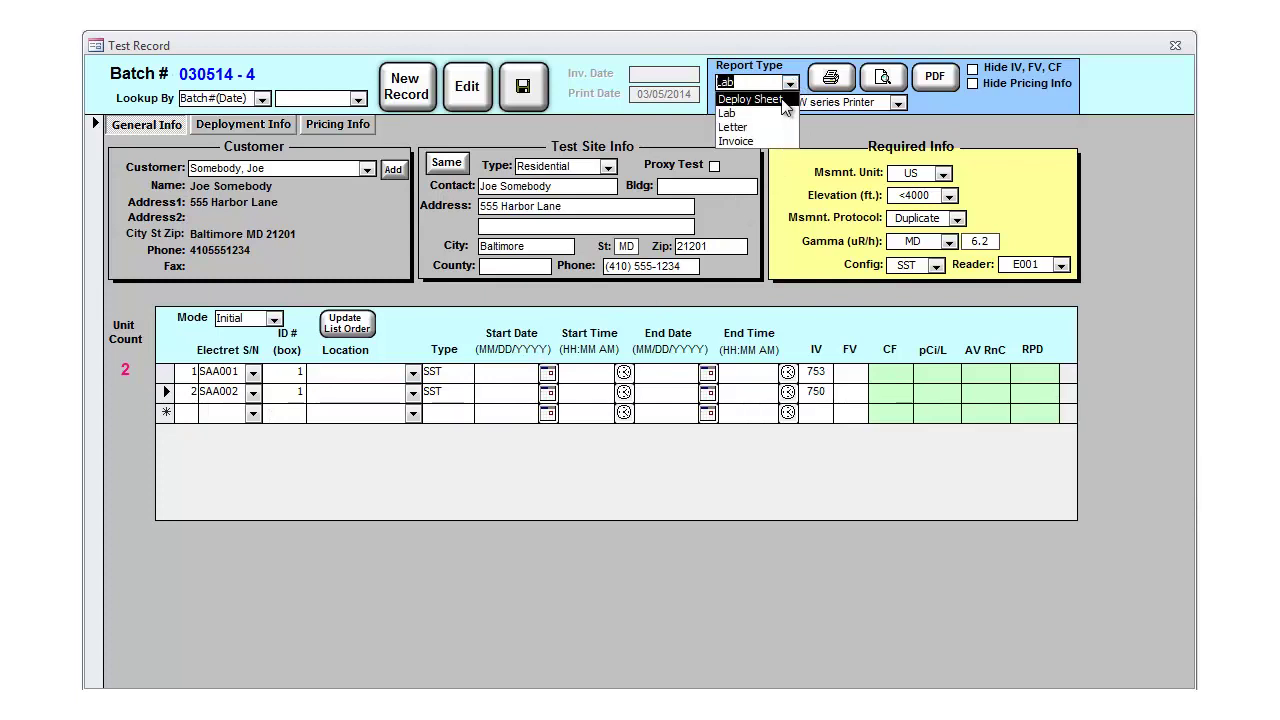
pyautogui.click(750, 99)
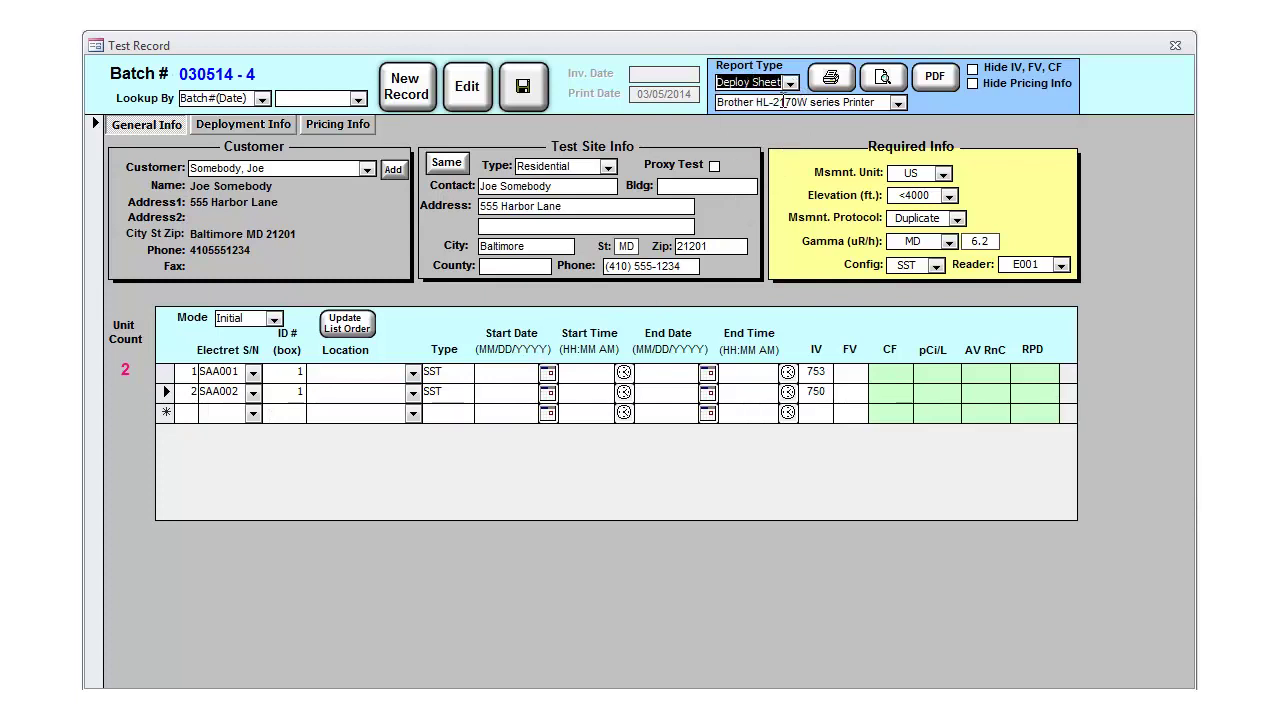
pyautogui.click(830, 82)
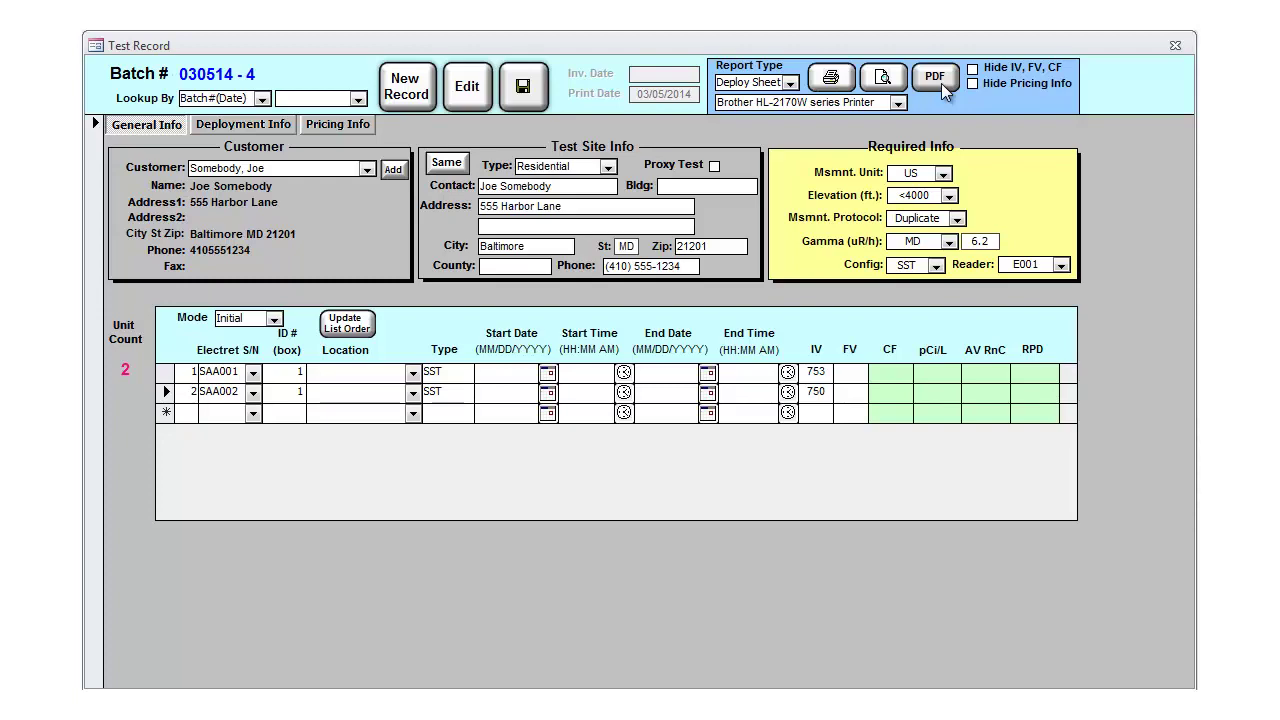
pyautogui.click(935, 78)
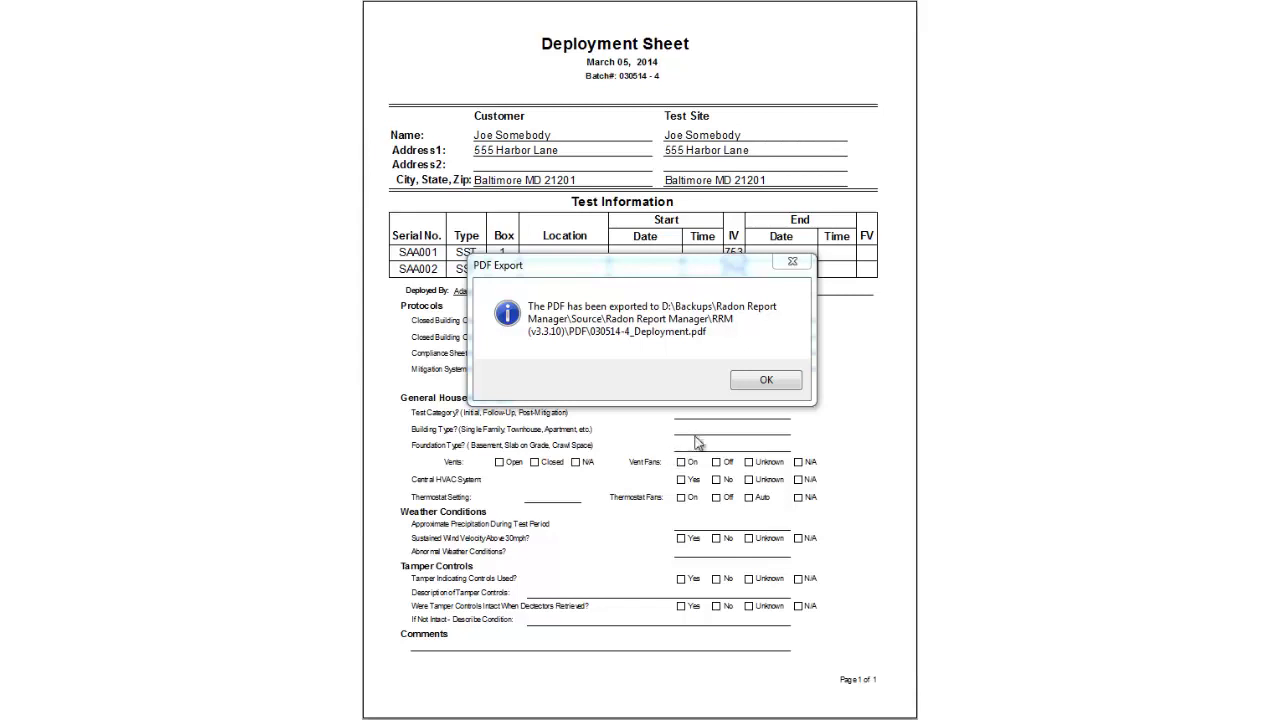
pyautogui.click(768, 384)
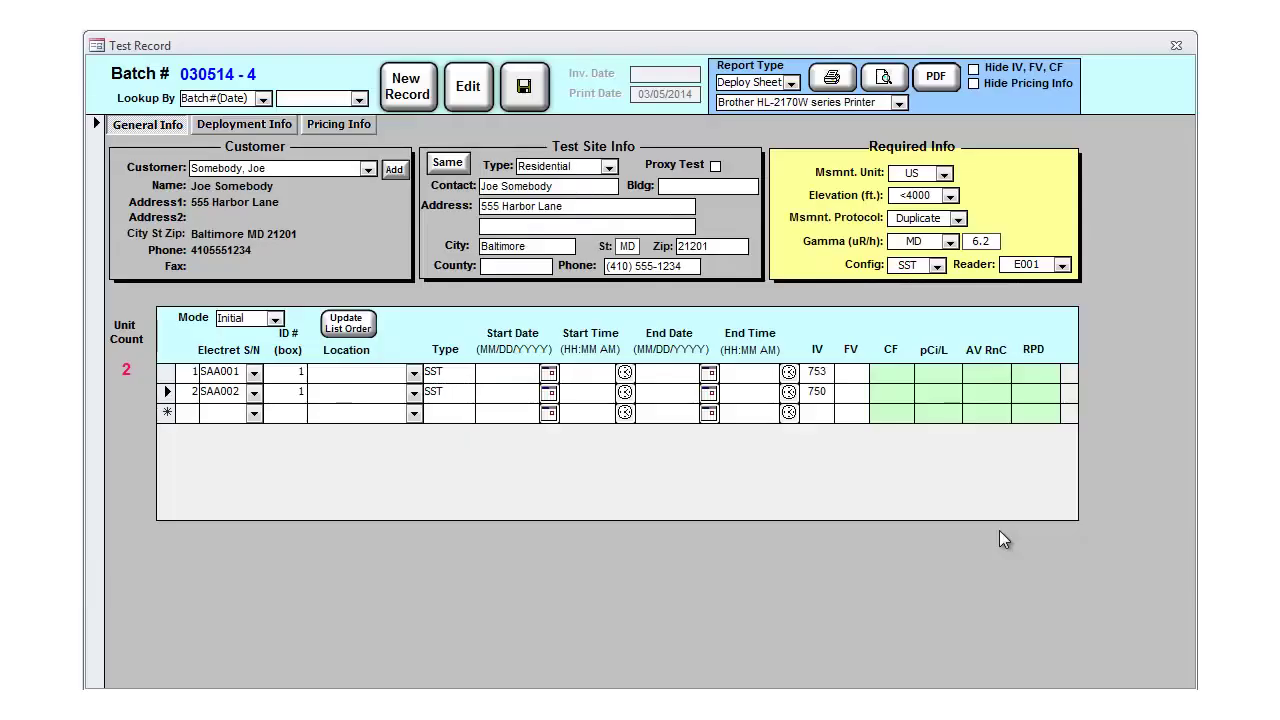
pyautogui.click(525, 88)
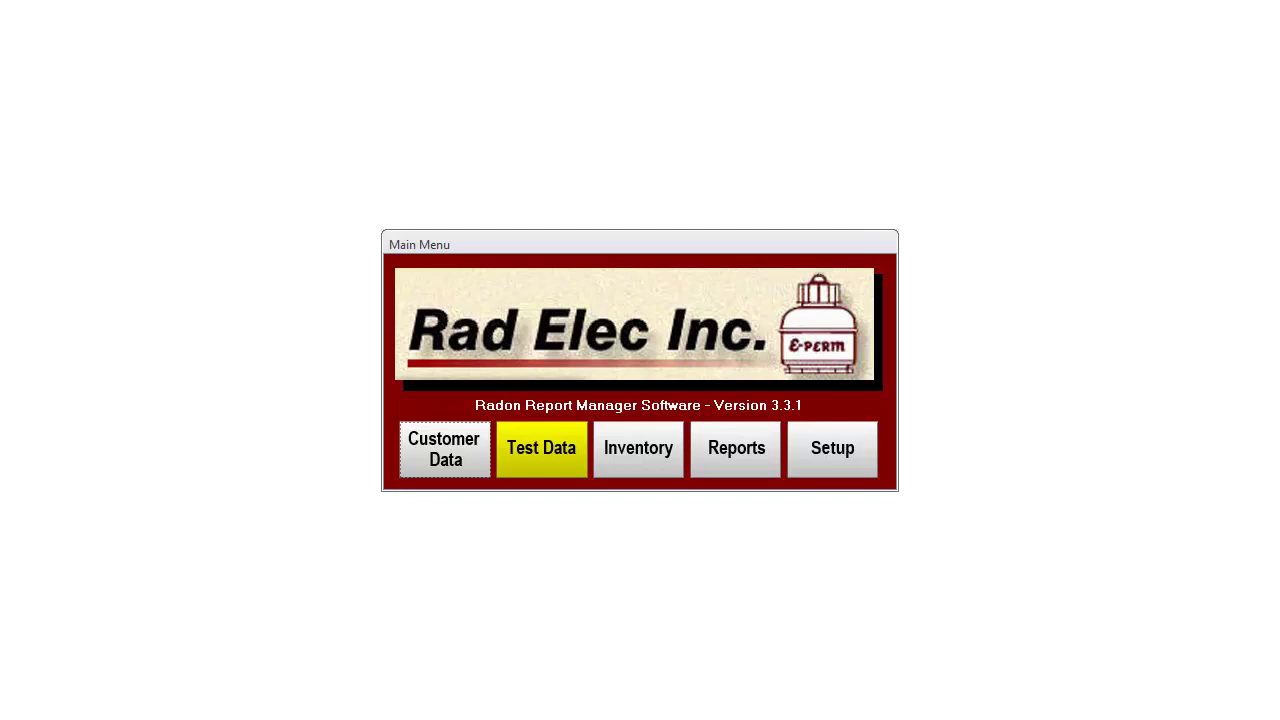
# Step: Look up batch 030514-4 by matched electret SAA001 and open it for editing
pyautogui.click(541, 448)
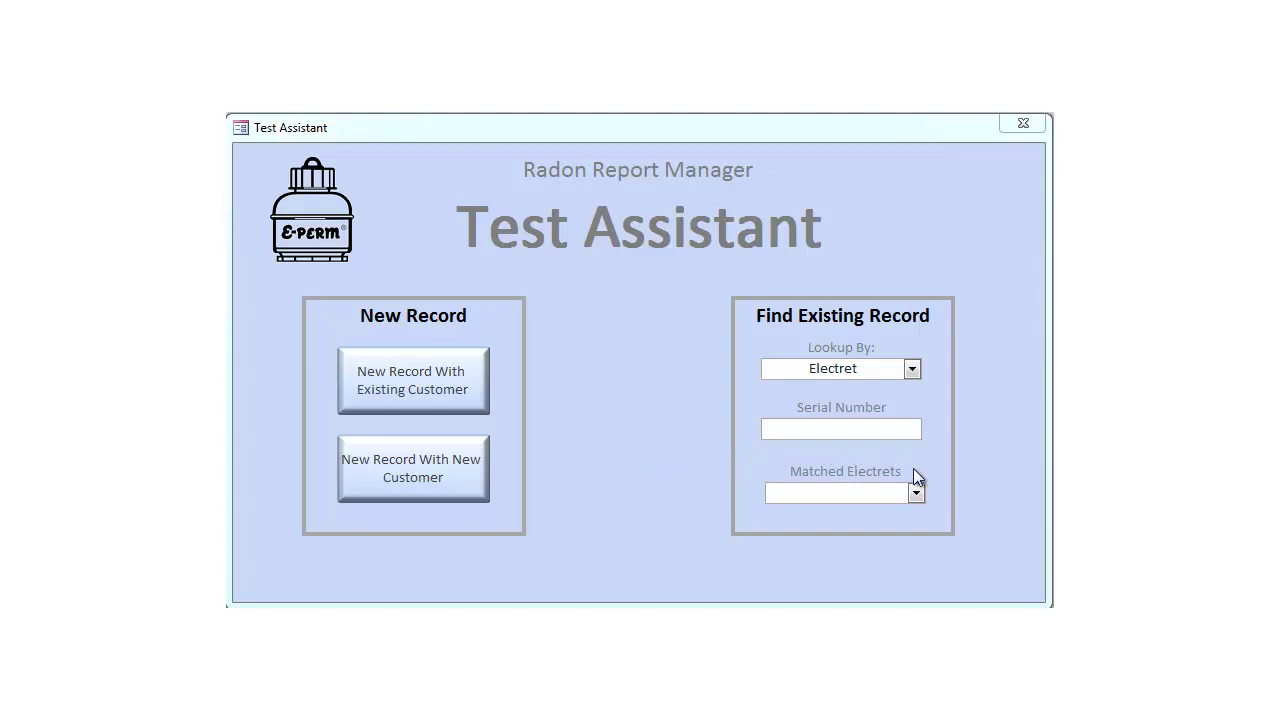
pyautogui.click(915, 493)
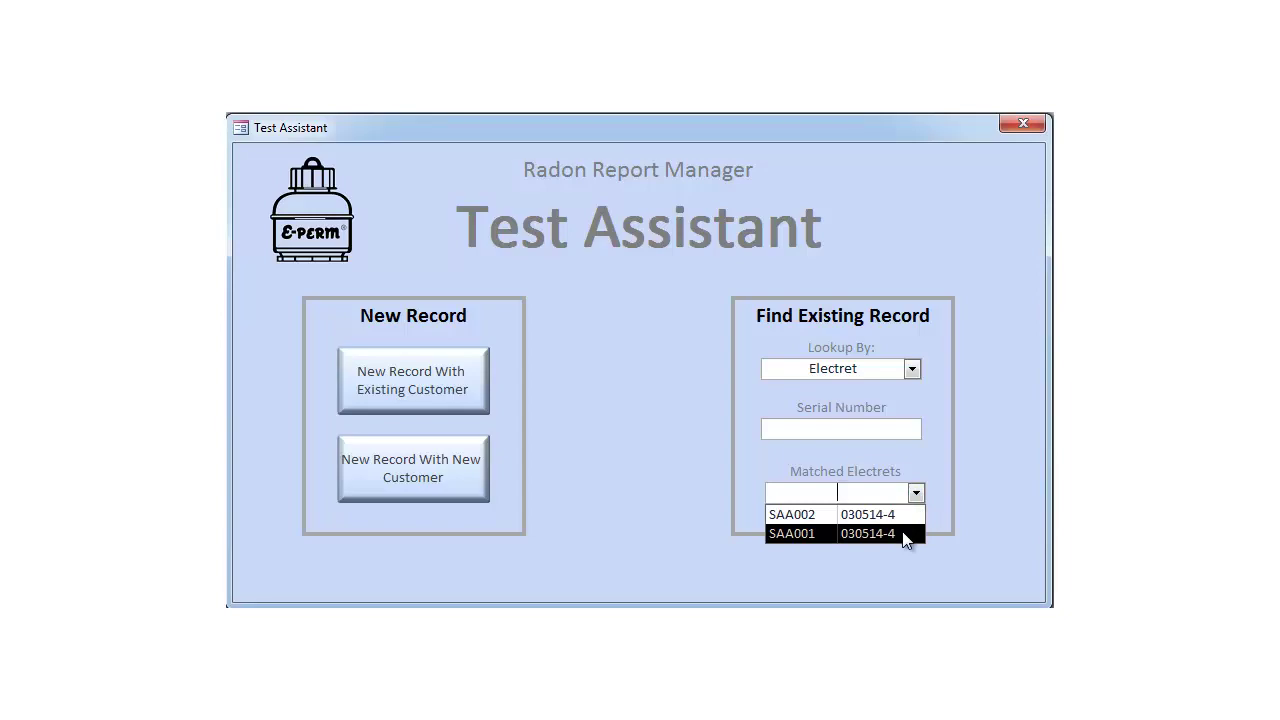
pyautogui.click(905, 534)
pyautogui.click(468, 90)
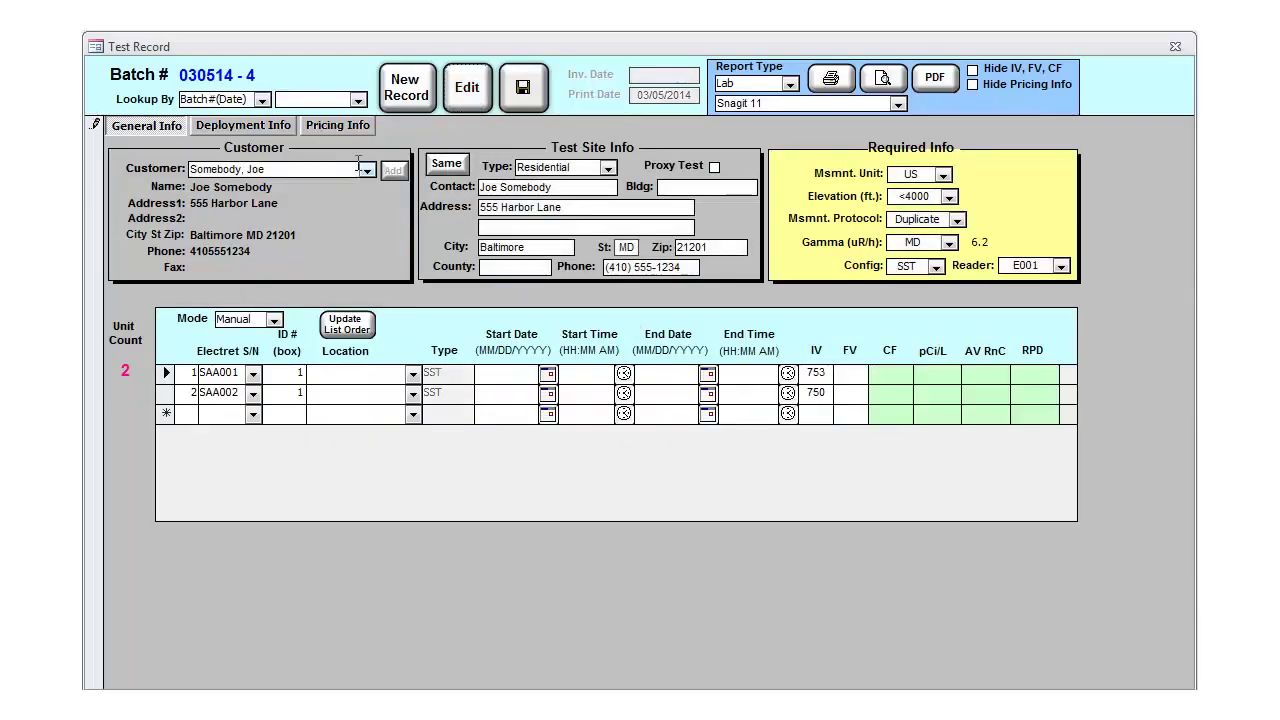
# Step: On Deployment Info, mark closed-building conditions met, compliance sheet signed, and no mitigation system
pyautogui.click(256, 123)
pyautogui.click(474, 179)
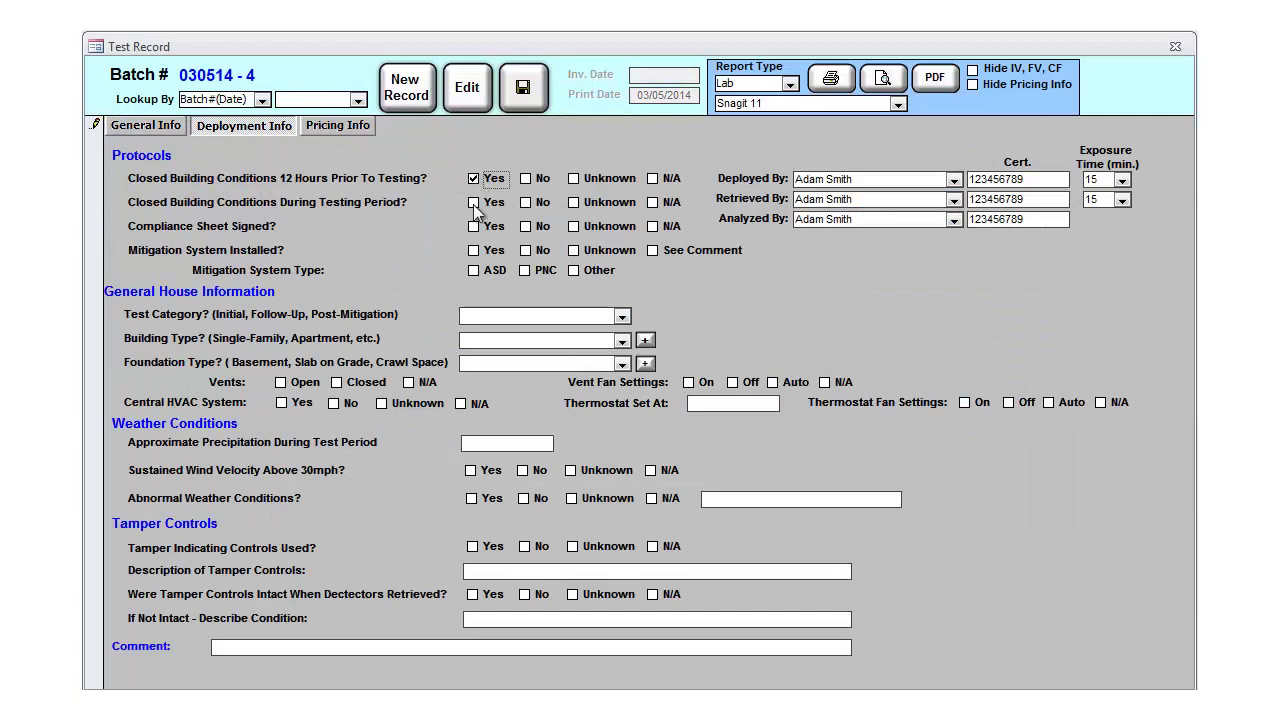
pyautogui.click(473, 203)
pyautogui.click(474, 226)
pyautogui.click(526, 251)
# Step: Set the test category to Initial, building type Single Family, and foundation Basement
pyautogui.click(621, 316)
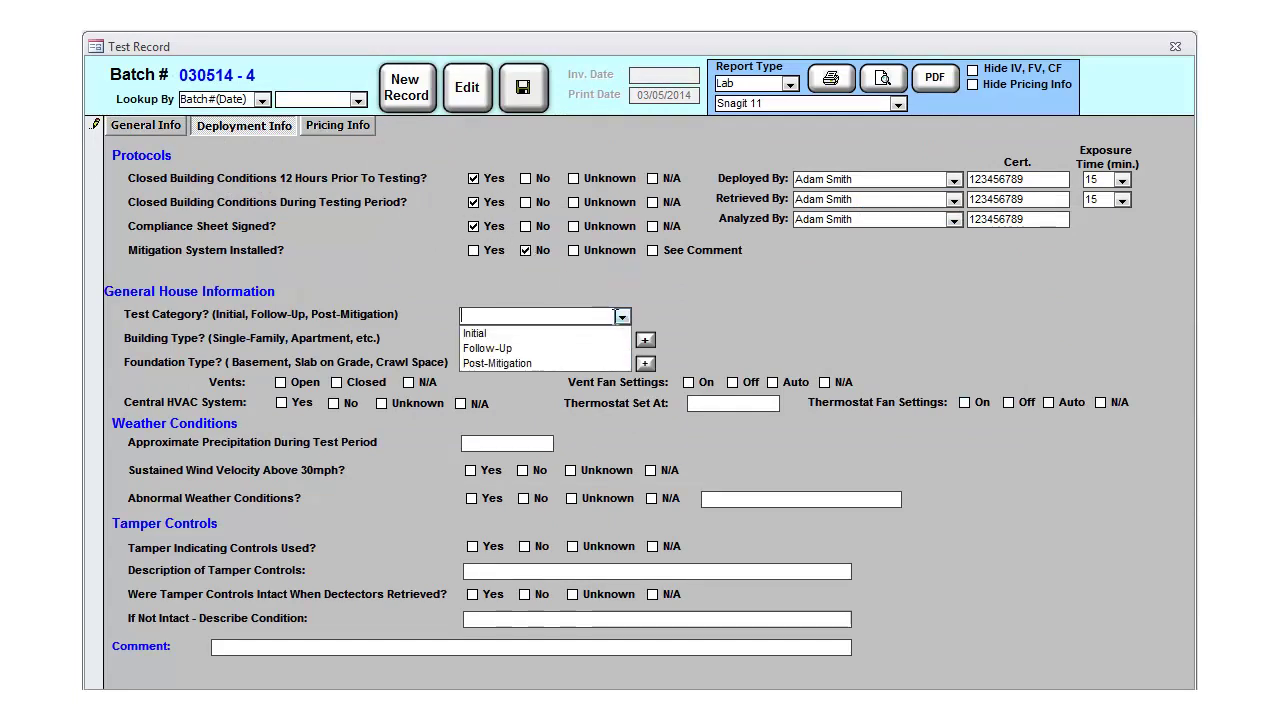
pyautogui.click(475, 330)
pyautogui.click(621, 340)
pyautogui.click(485, 355)
pyautogui.click(621, 364)
pyautogui.click(487, 380)
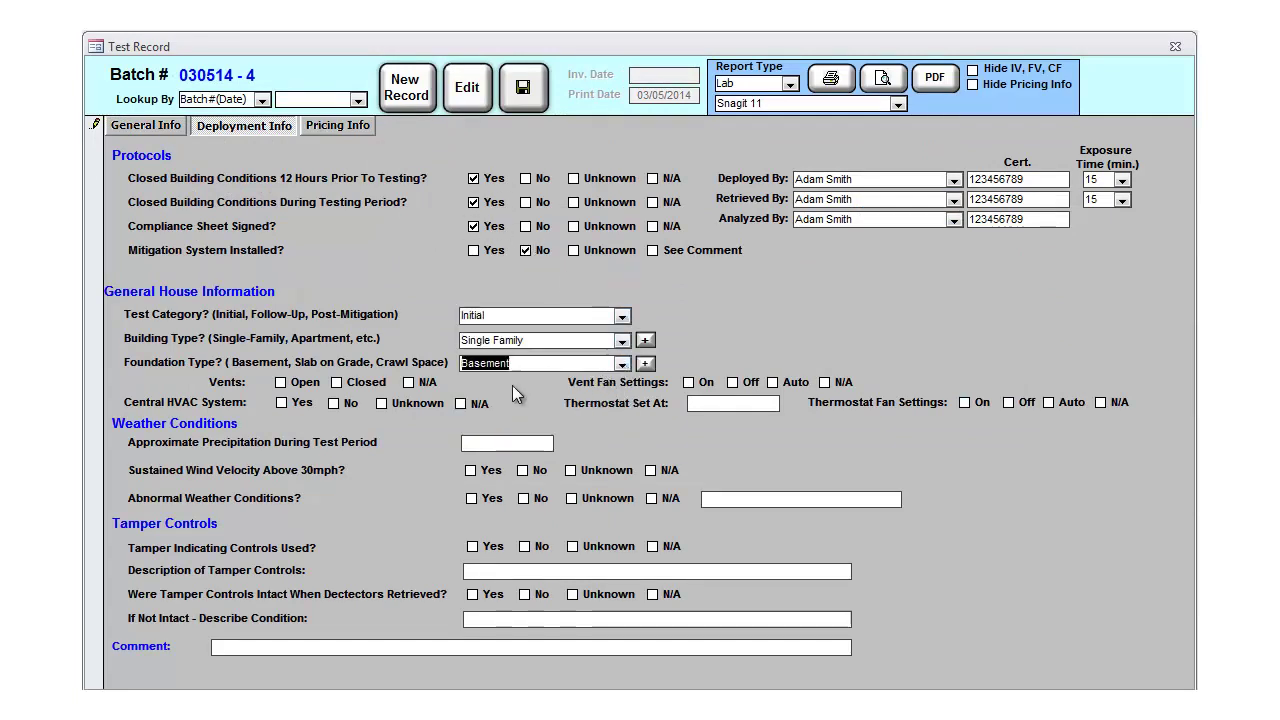
# Step: Record open vents, fan setting Auto, central HVAC, and thermostat at 72F
pyautogui.click(281, 382)
pyautogui.click(772, 382)
pyautogui.click(281, 402)
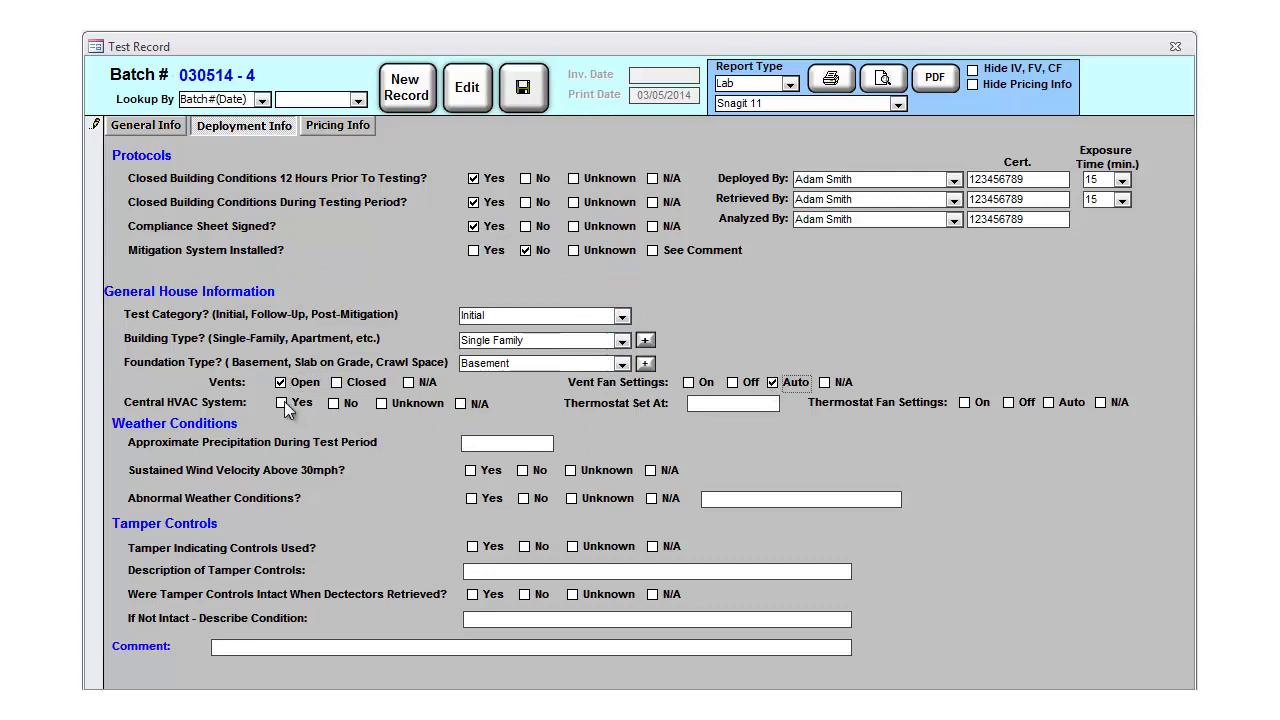
pyautogui.click(703, 403)
pyautogui.write('72F')
# Step: Record no sustained high wind and abnormal weather described as 'Heavy fog.'
pyautogui.click(522, 470)
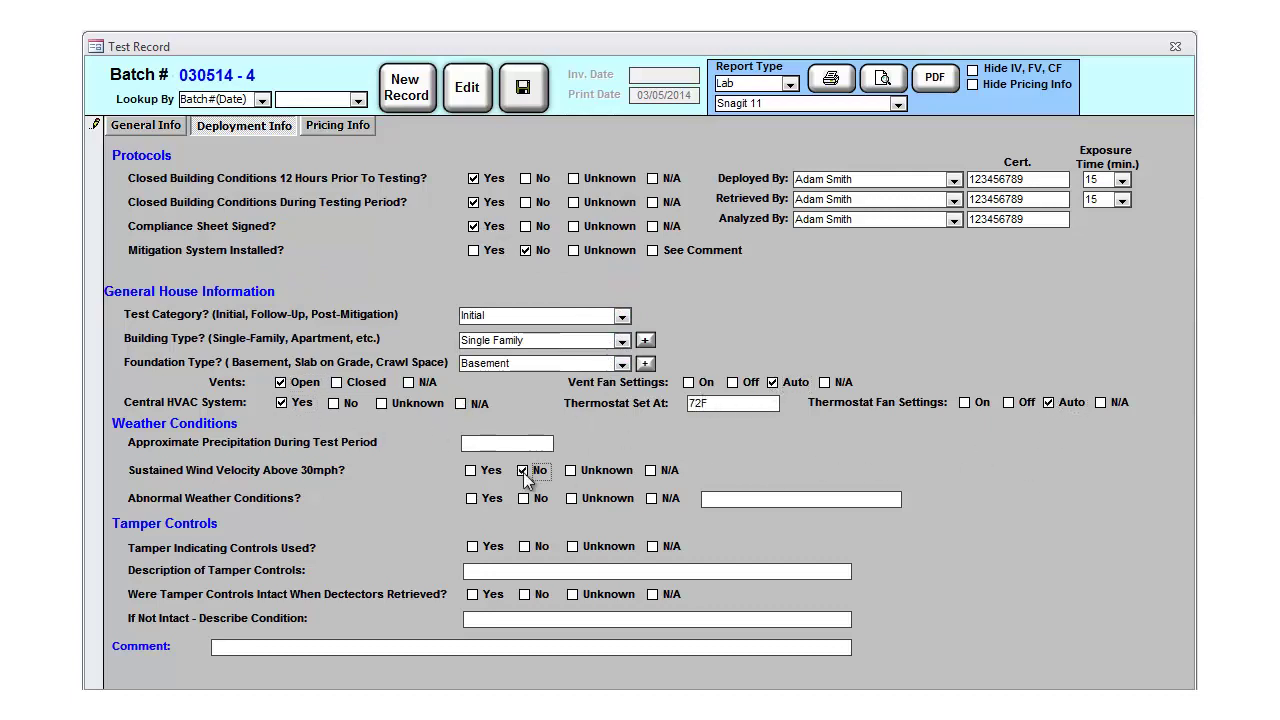
pyautogui.click(471, 498)
pyautogui.click(739, 498)
pyautogui.write('Heavy fog.')
# Step: Note lock-ties and photonic laser tamper controls were used and found intact: 'No tampering here!'
pyautogui.click(472, 546)
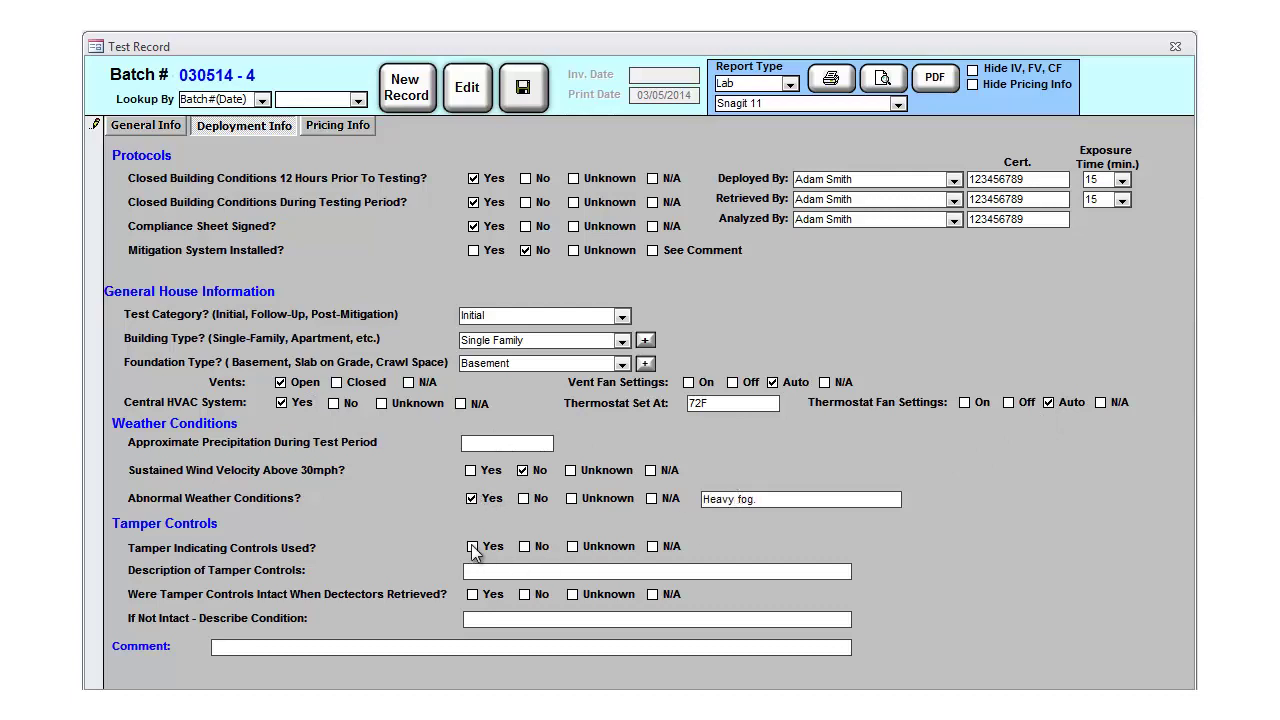
pyautogui.click(503, 570)
pyautogui.write('Lock-ties and photonic laser')
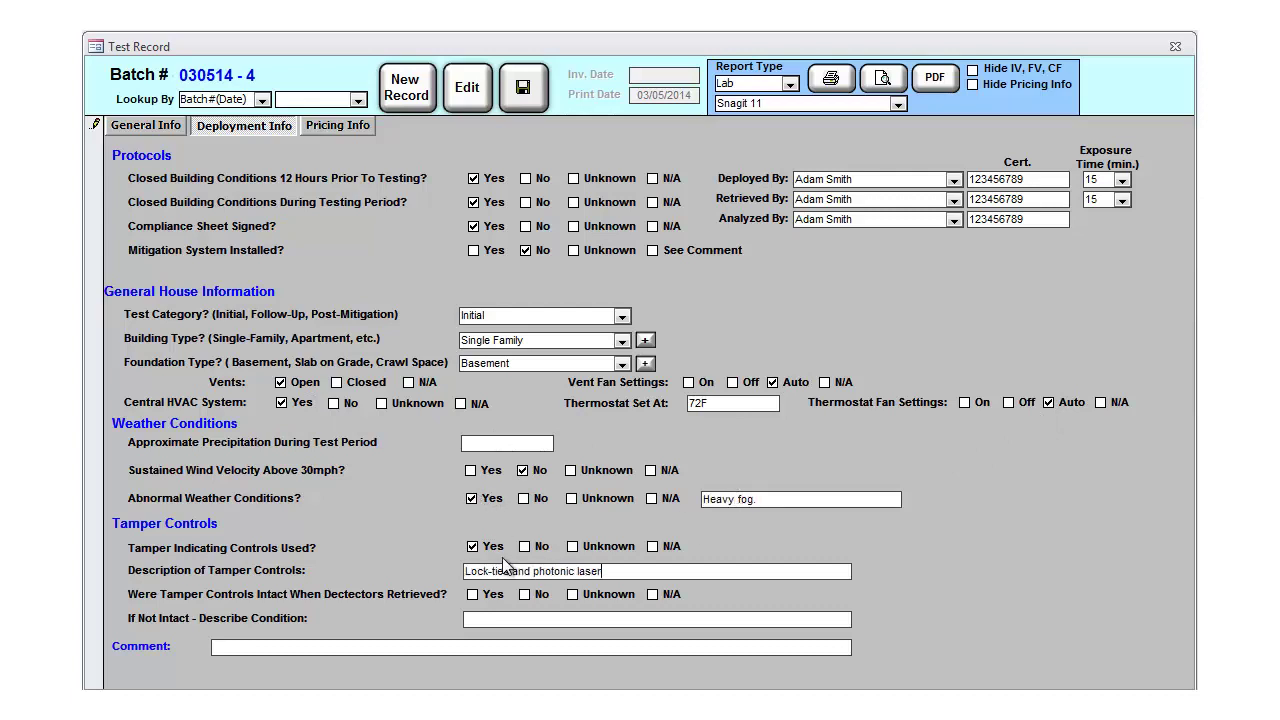
pyautogui.write(' defense system, Mark 2 model.')
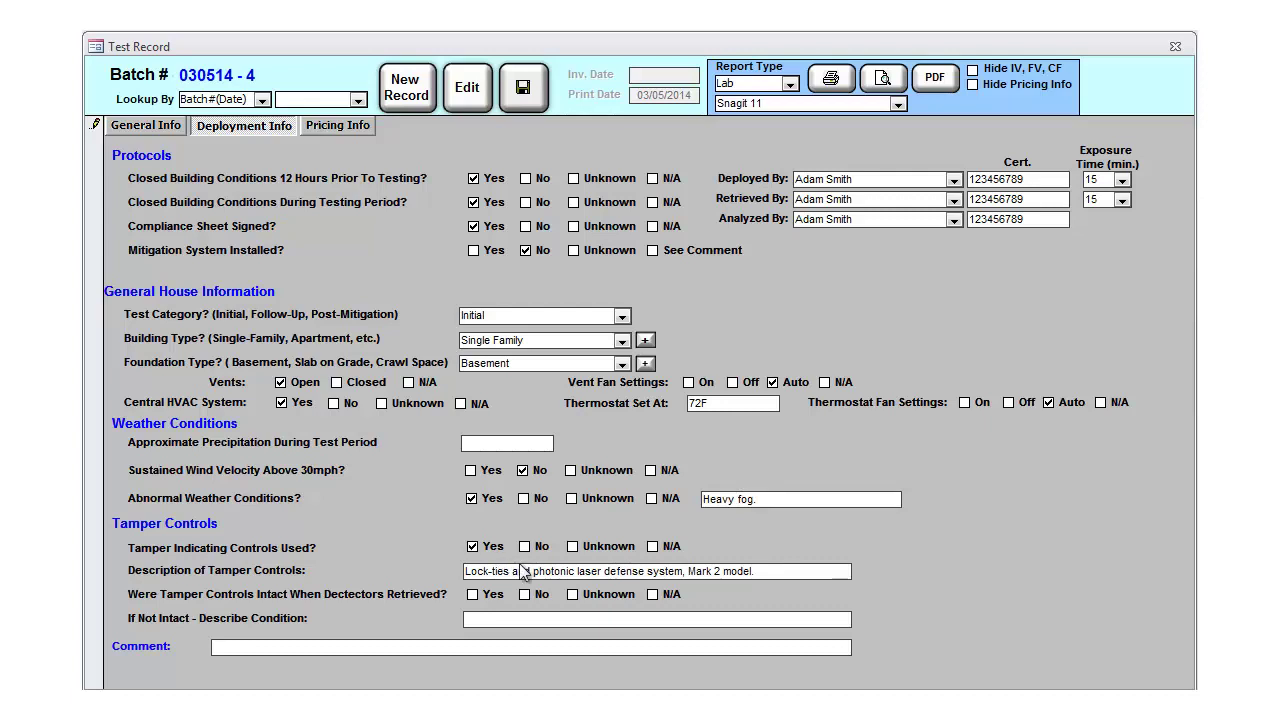
pyautogui.click(473, 594)
pyautogui.click(490, 620)
pyautogui.write('No tampering here!')
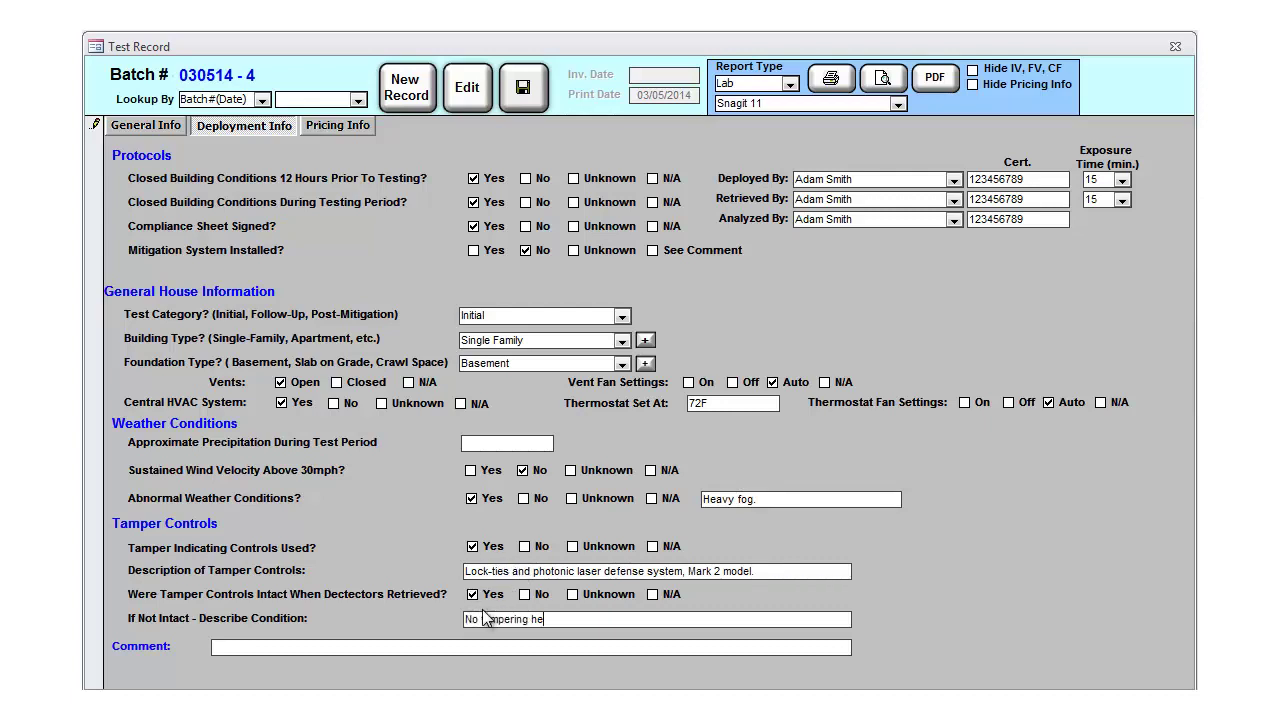
# Step: Place the electrets in the Basement with a start of 03/01/2014 9:30 AM
pyautogui.click(170, 124)
pyautogui.click(412, 372)
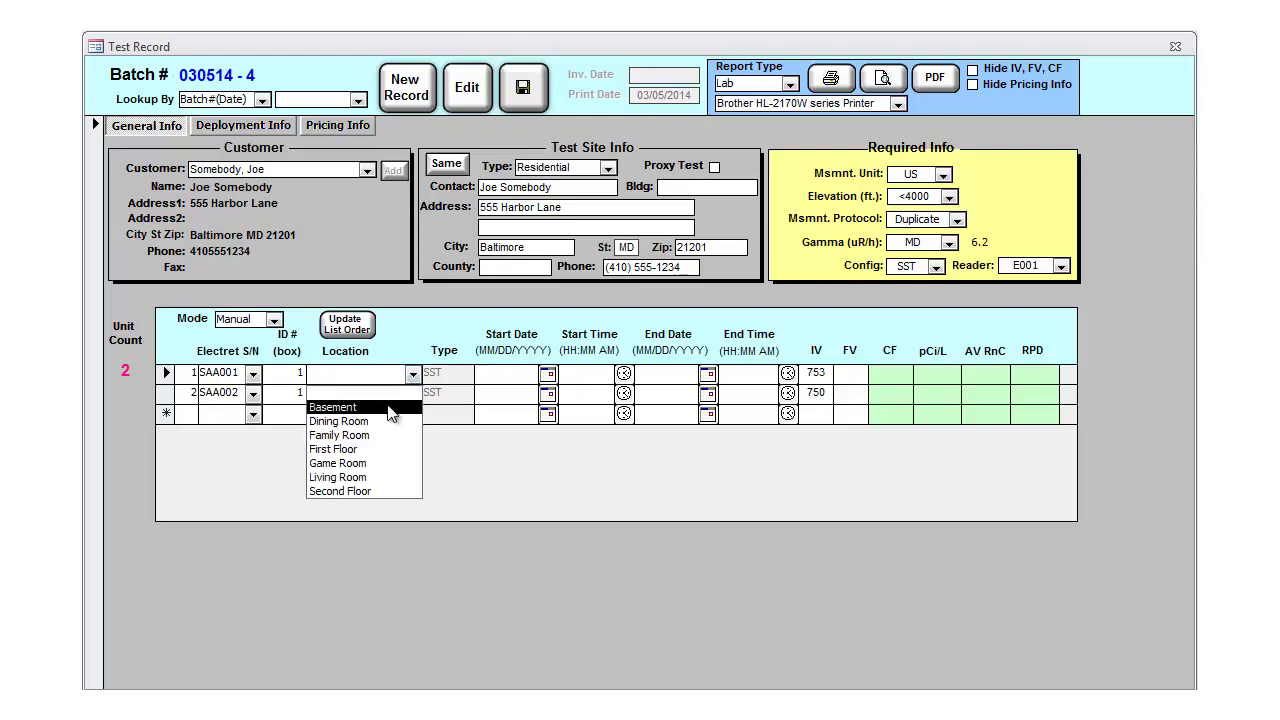
pyautogui.click(400, 402)
pyautogui.write('03012014')
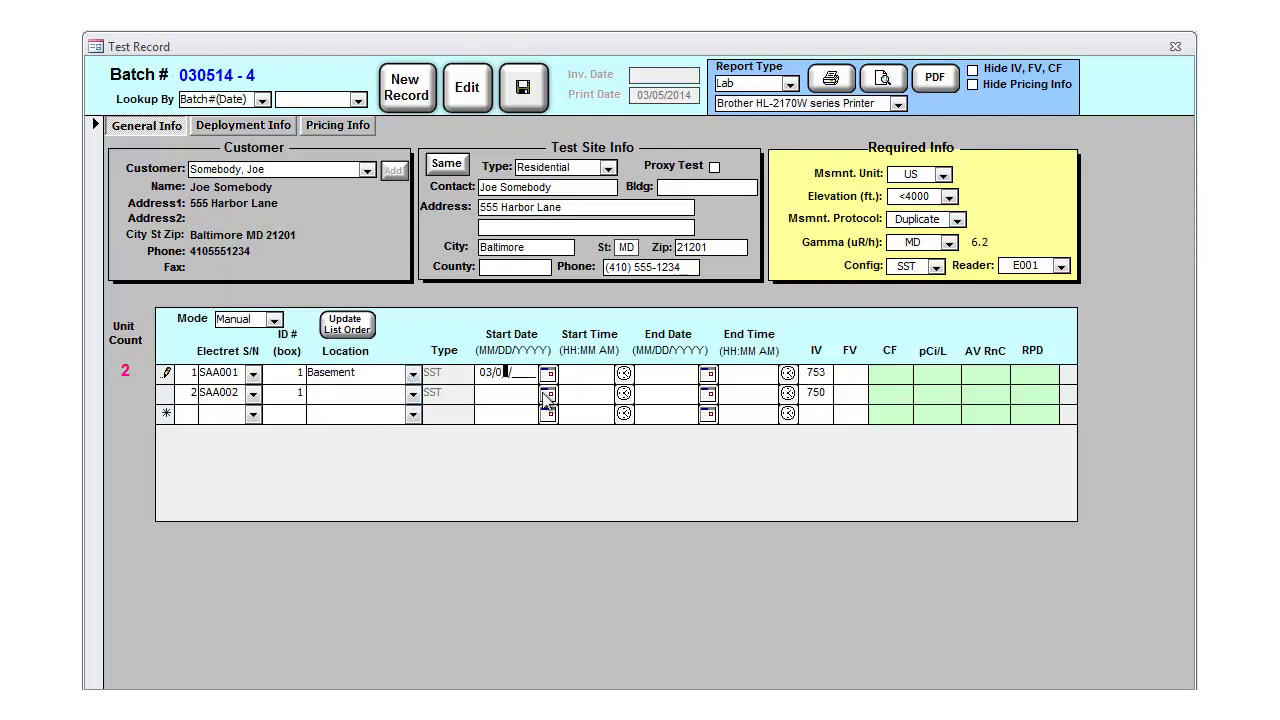
pyautogui.press('Tab')
pyautogui.write('0930am')
# Step: Set the deployment end to 03/04/2014 at 11:10 AM
pyautogui.click(708, 376)
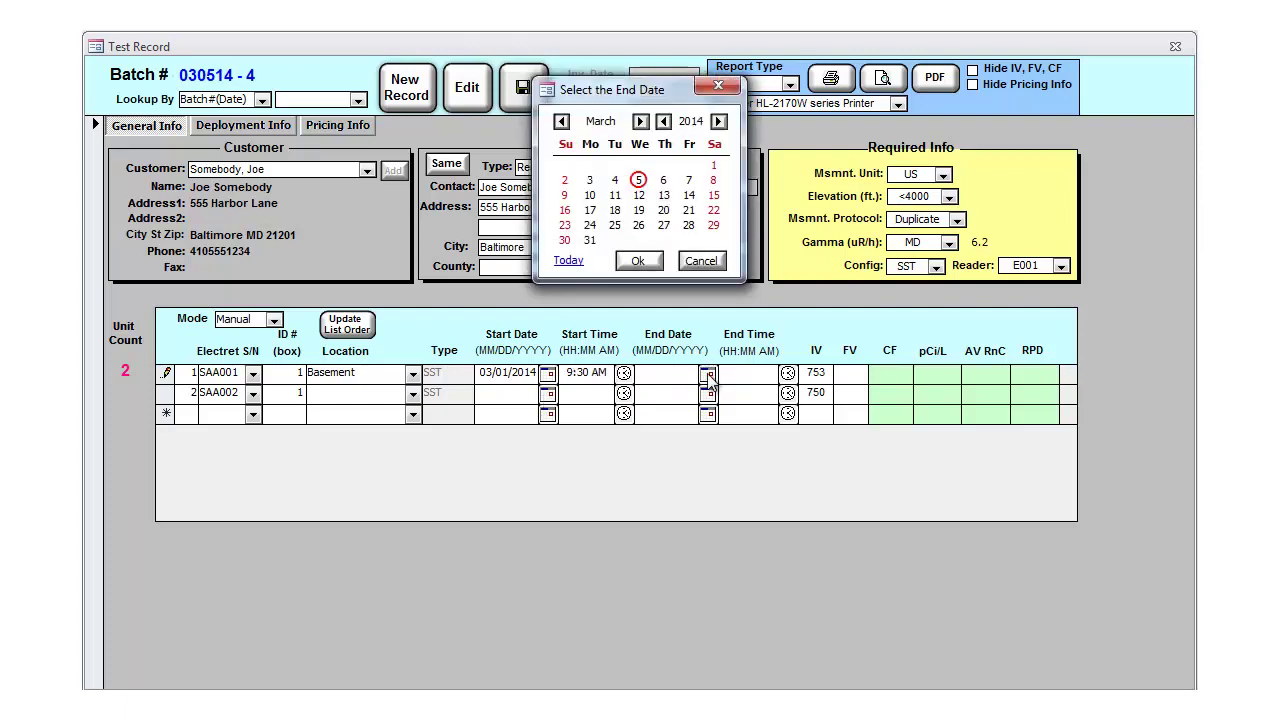
pyautogui.click(614, 180)
pyautogui.click(638, 261)
pyautogui.click(788, 373)
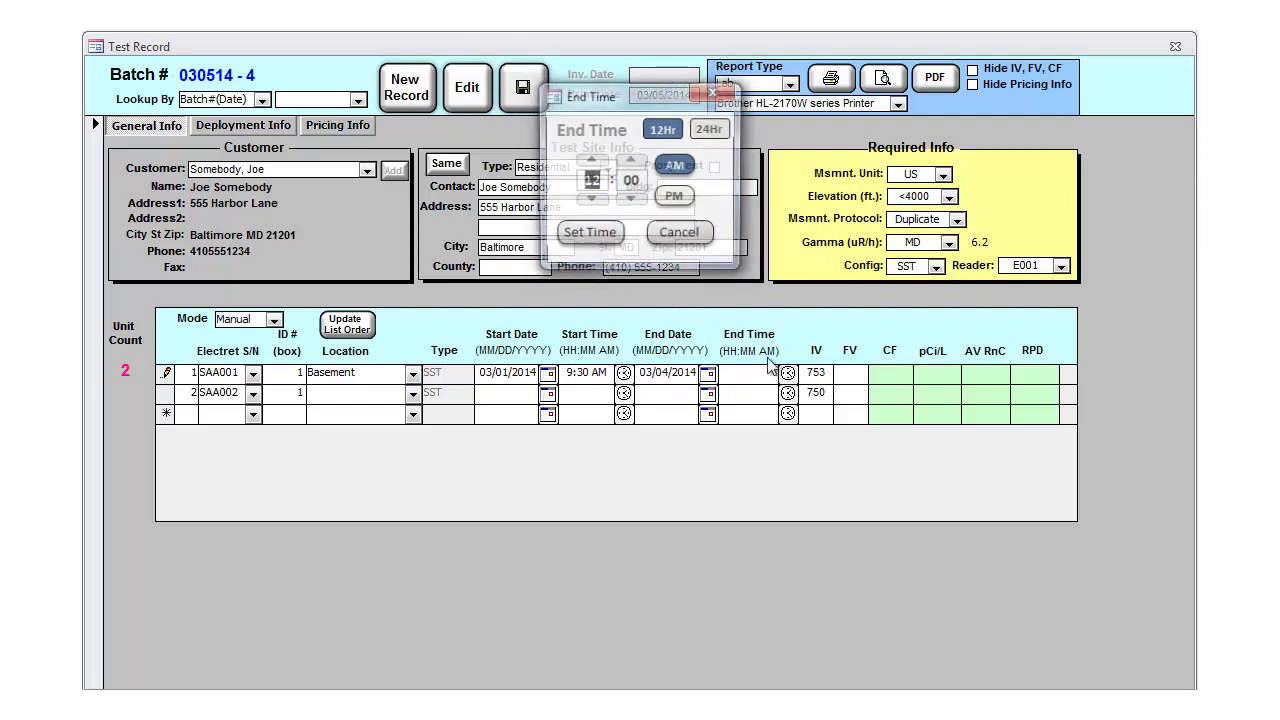
pyautogui.click(591, 199)
pyautogui.click(632, 160)
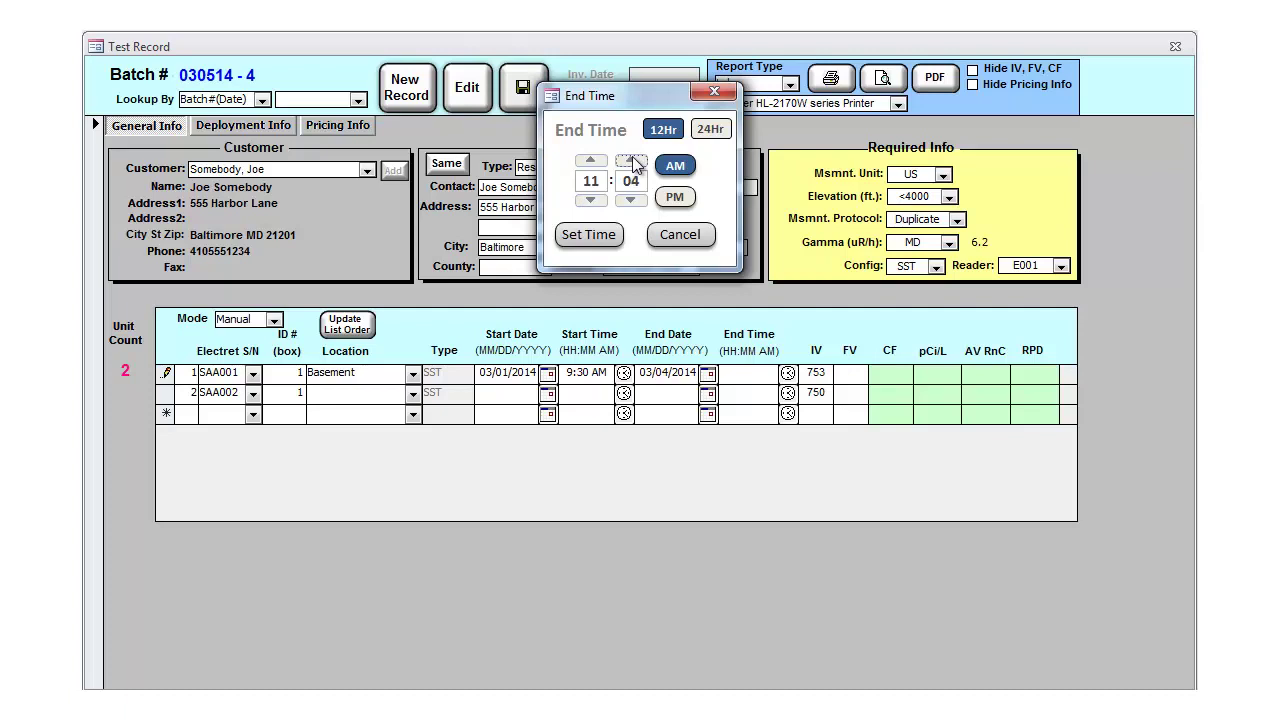
pyautogui.click(632, 160)
pyautogui.click(632, 160)
pyautogui.click(588, 234)
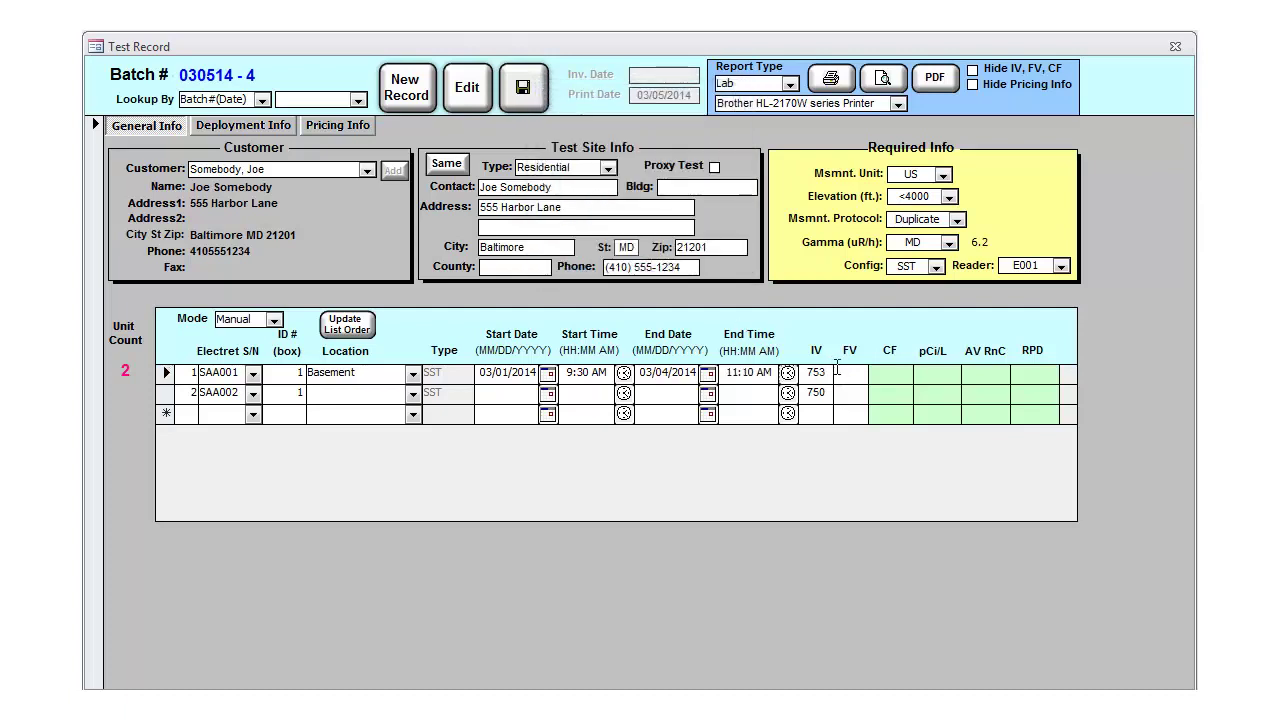
# Step: Enter final electret readings of 730 and 726
pyautogui.write('730')
pyautogui.click(298, 392)
pyautogui.click(838, 393)
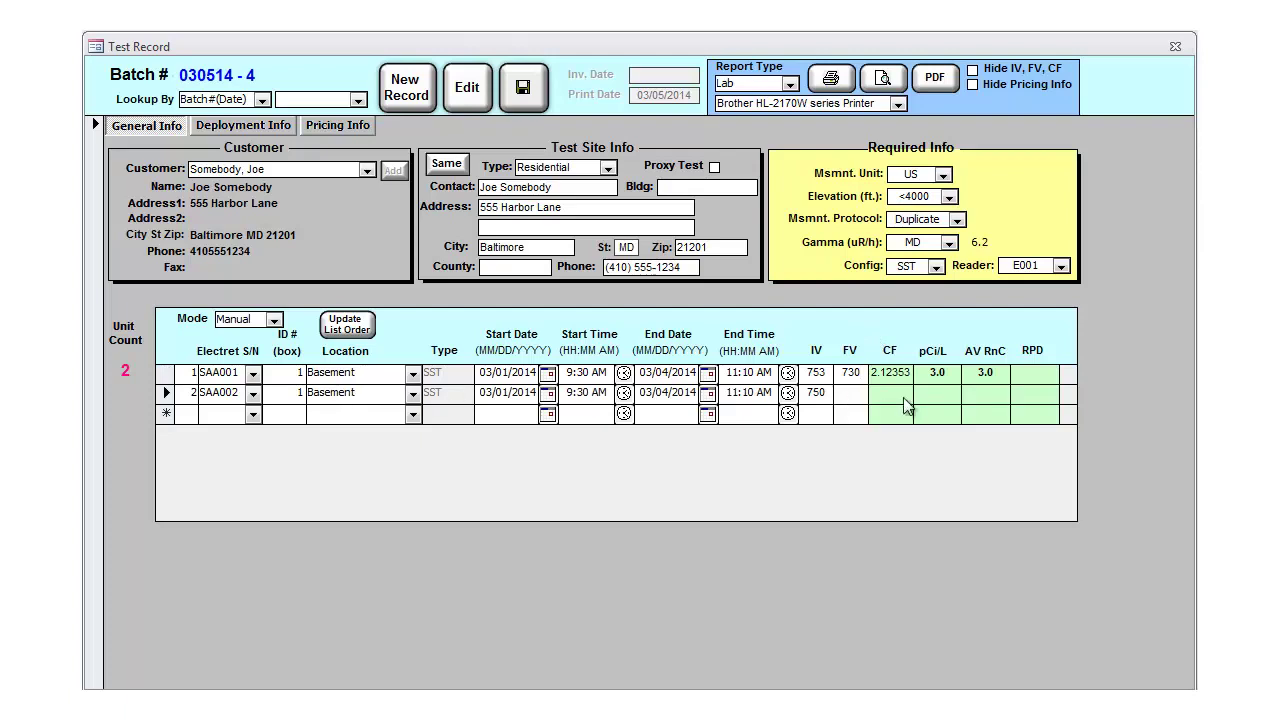
pyautogui.write('726')
pyautogui.press('Return')
# Step: Add the pricing comment 'Thank you!'
pyautogui.click(338, 125)
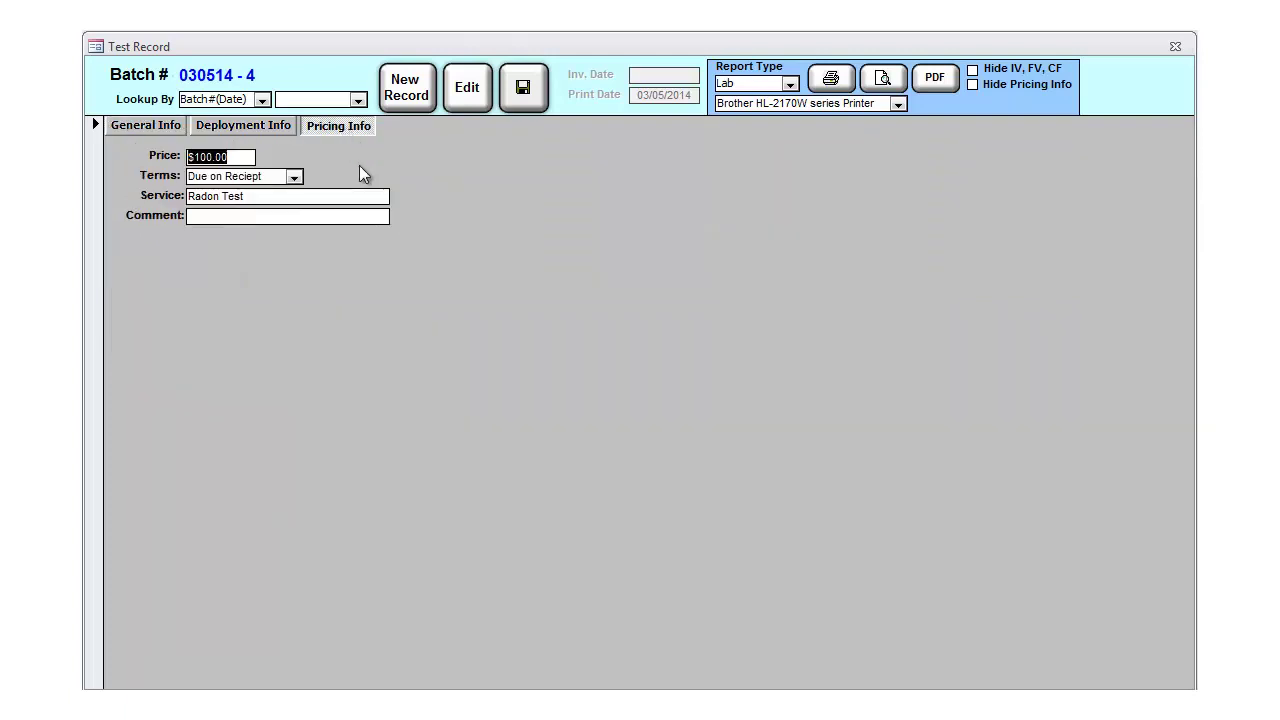
pyautogui.click(270, 216)
pyautogui.write('Thank you!')
# Step: Change the report type from Lab to Invoice
pyautogui.click(790, 84)
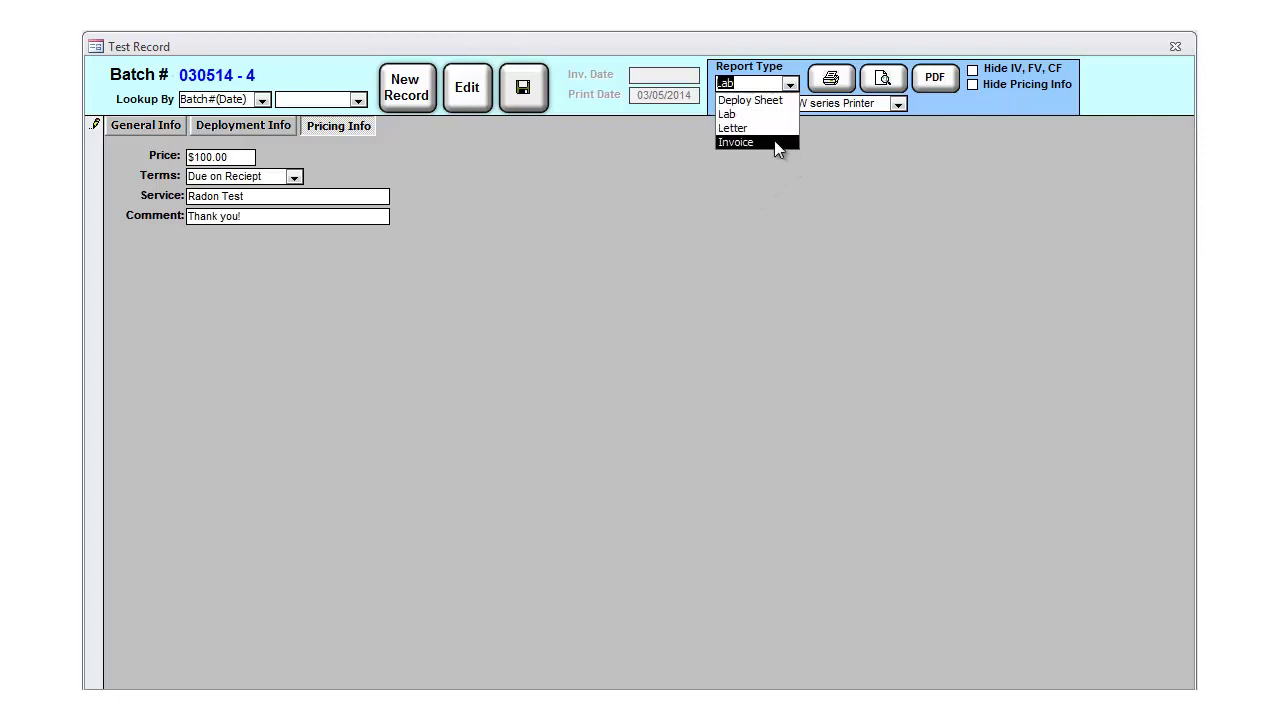
pyautogui.click(774, 116)
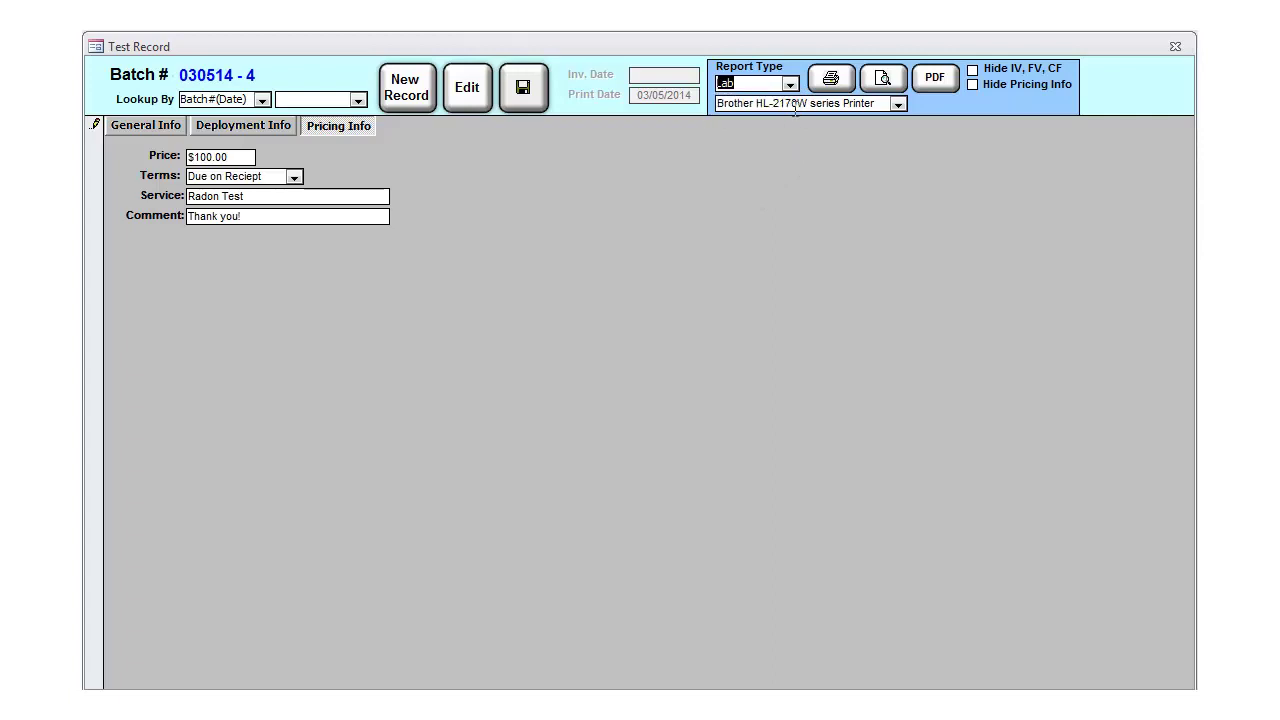
pyautogui.click(790, 86)
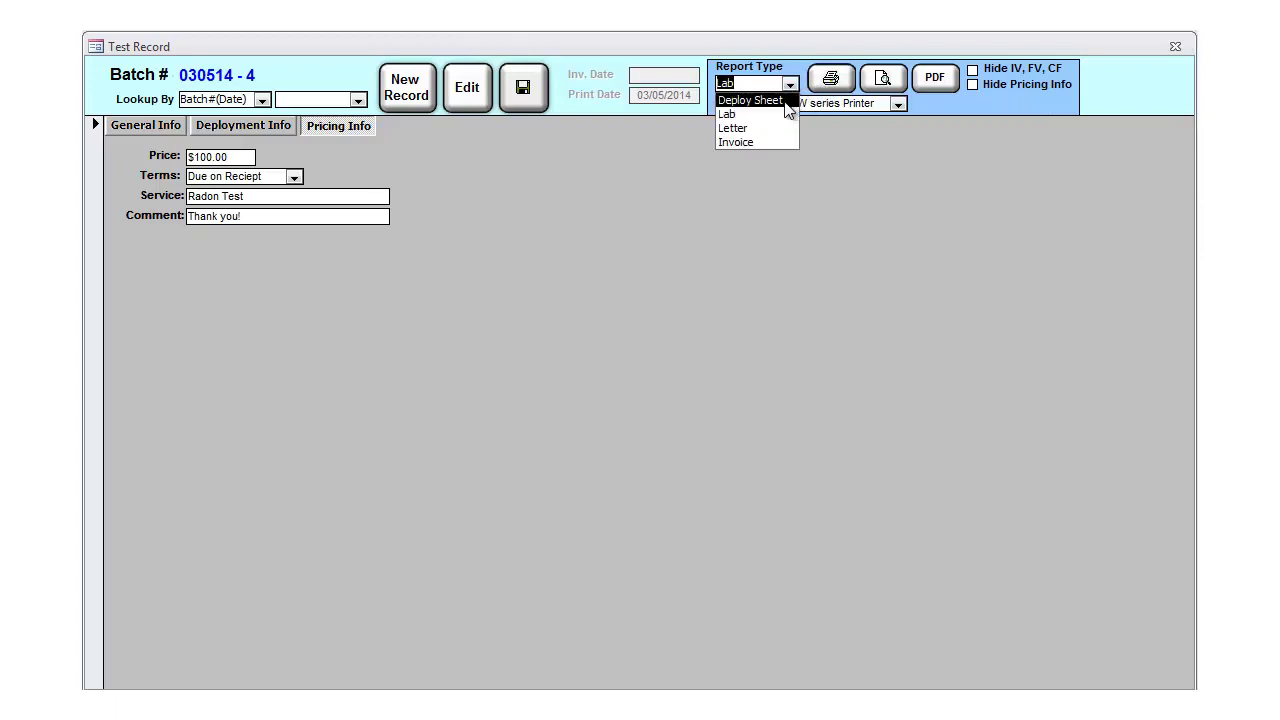
pyautogui.click(775, 128)
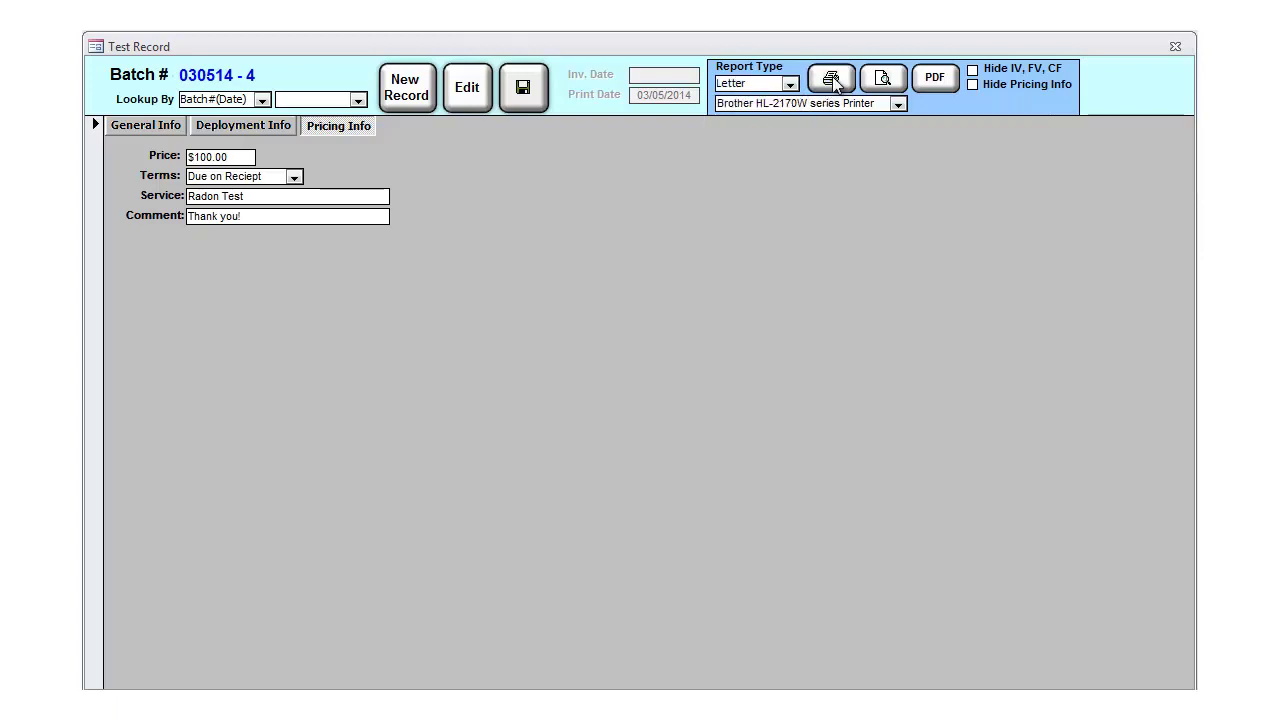
pyautogui.click(790, 85)
pyautogui.click(772, 142)
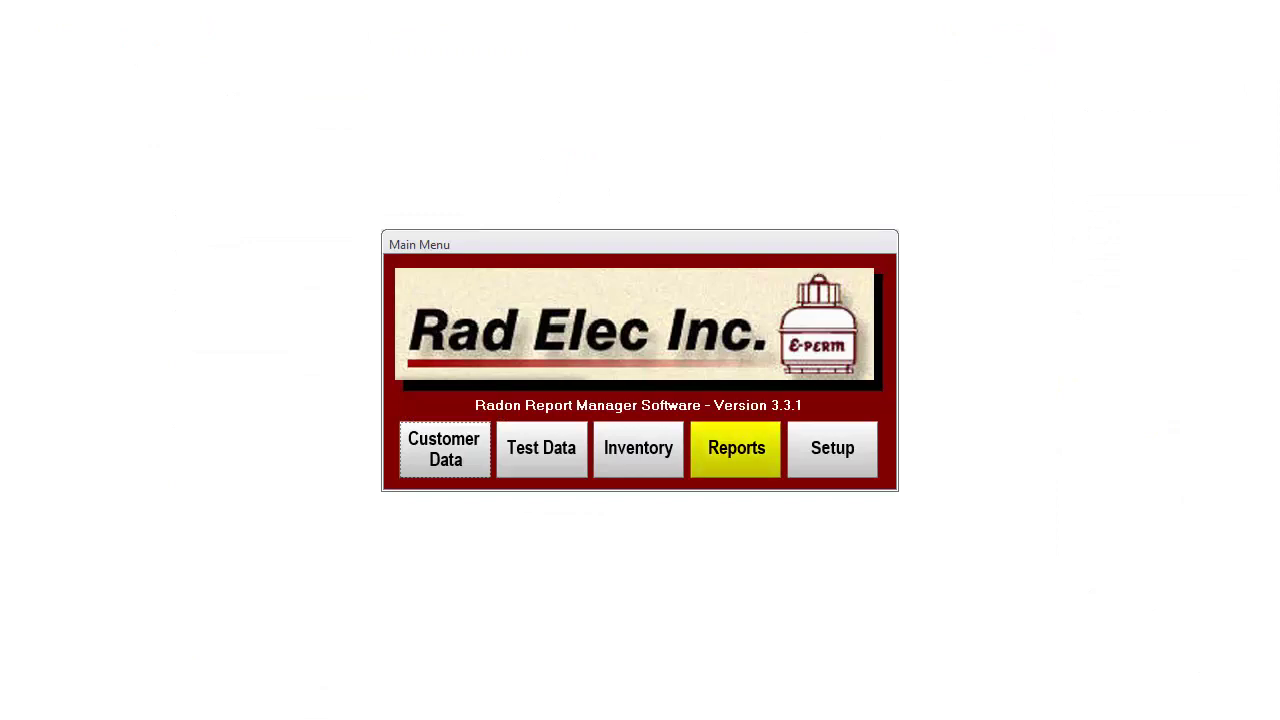
# Step: Preview the Electret History Report for SAA001, then start the Reader & Ref. Electret Report
pyautogui.click(508, 214)
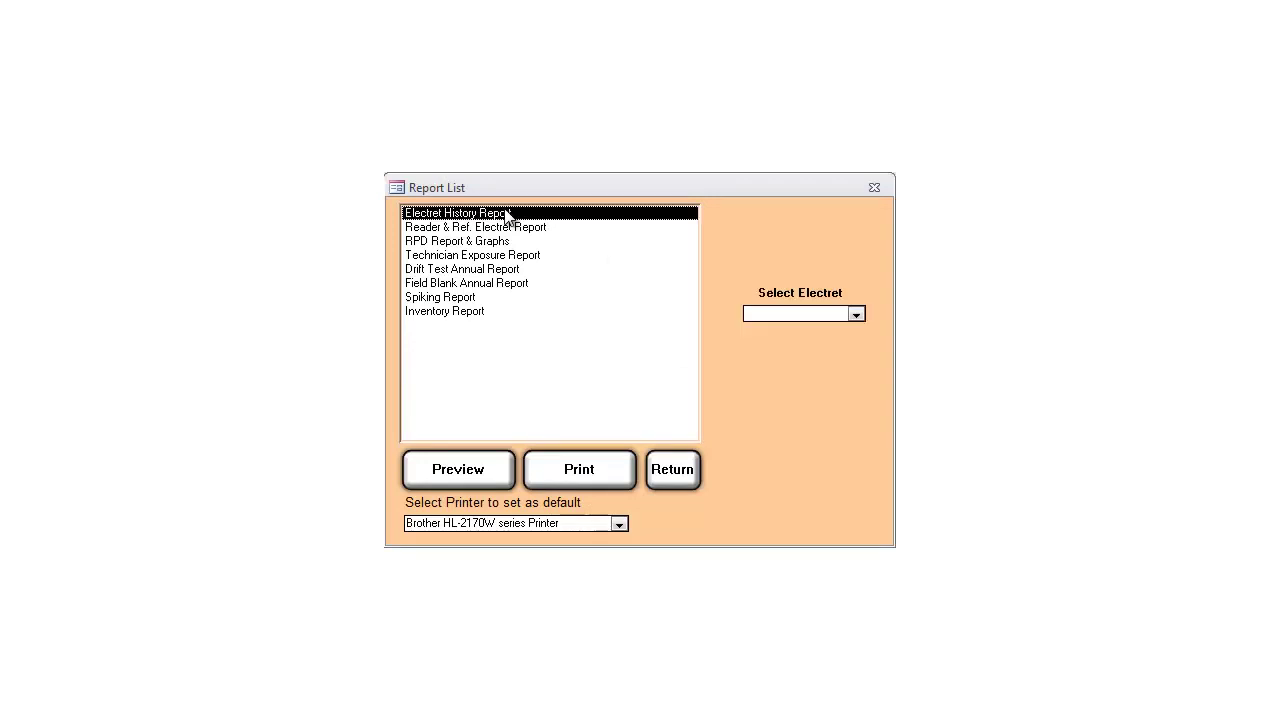
pyautogui.click(855, 315)
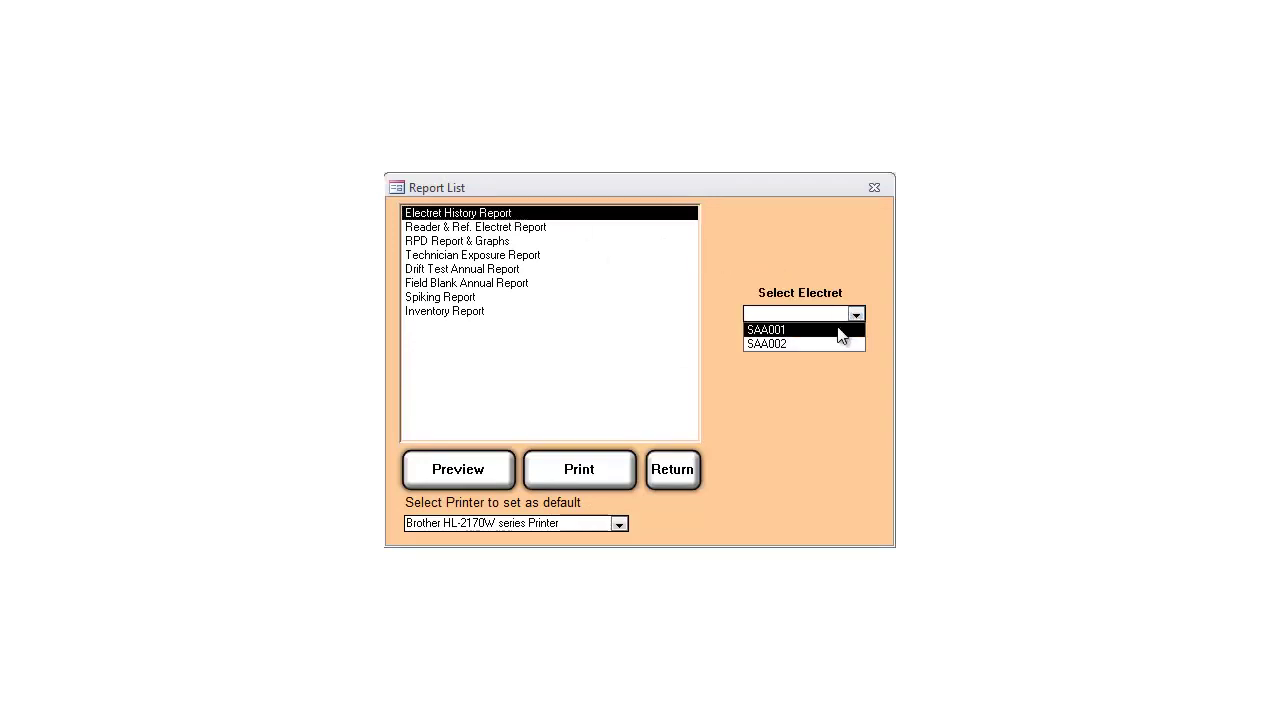
pyautogui.click(835, 332)
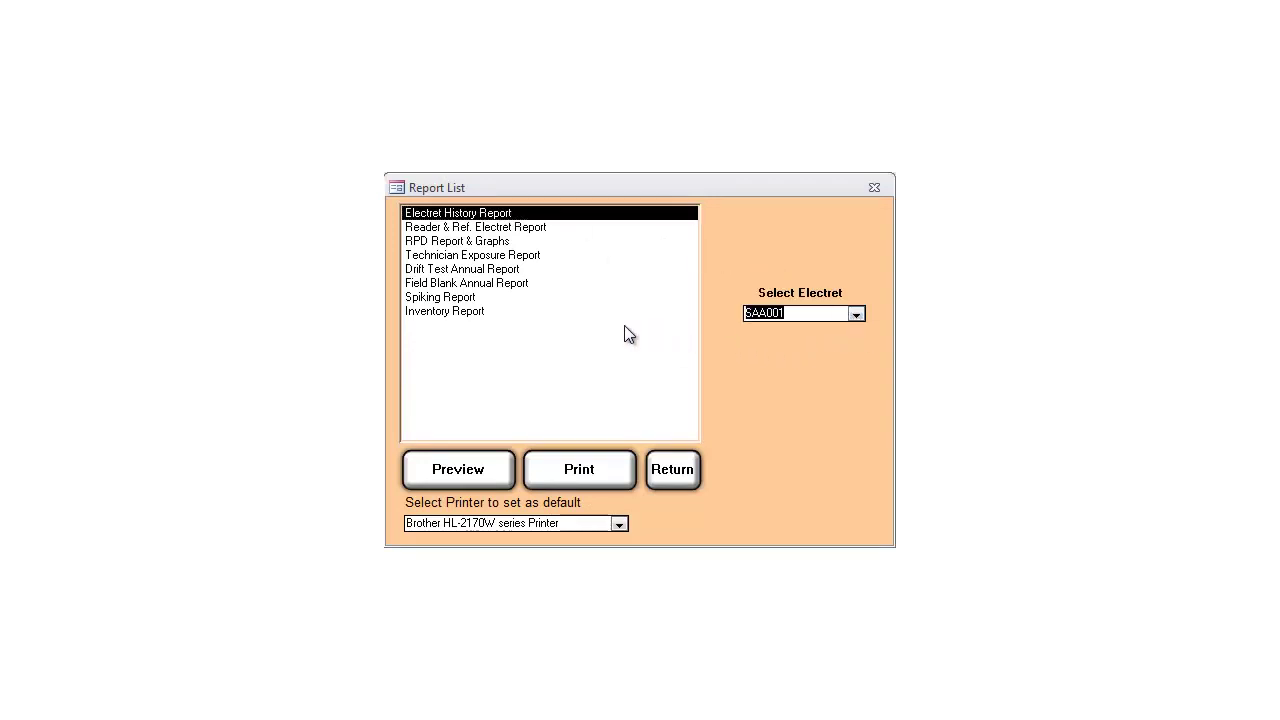
pyautogui.click(458, 469)
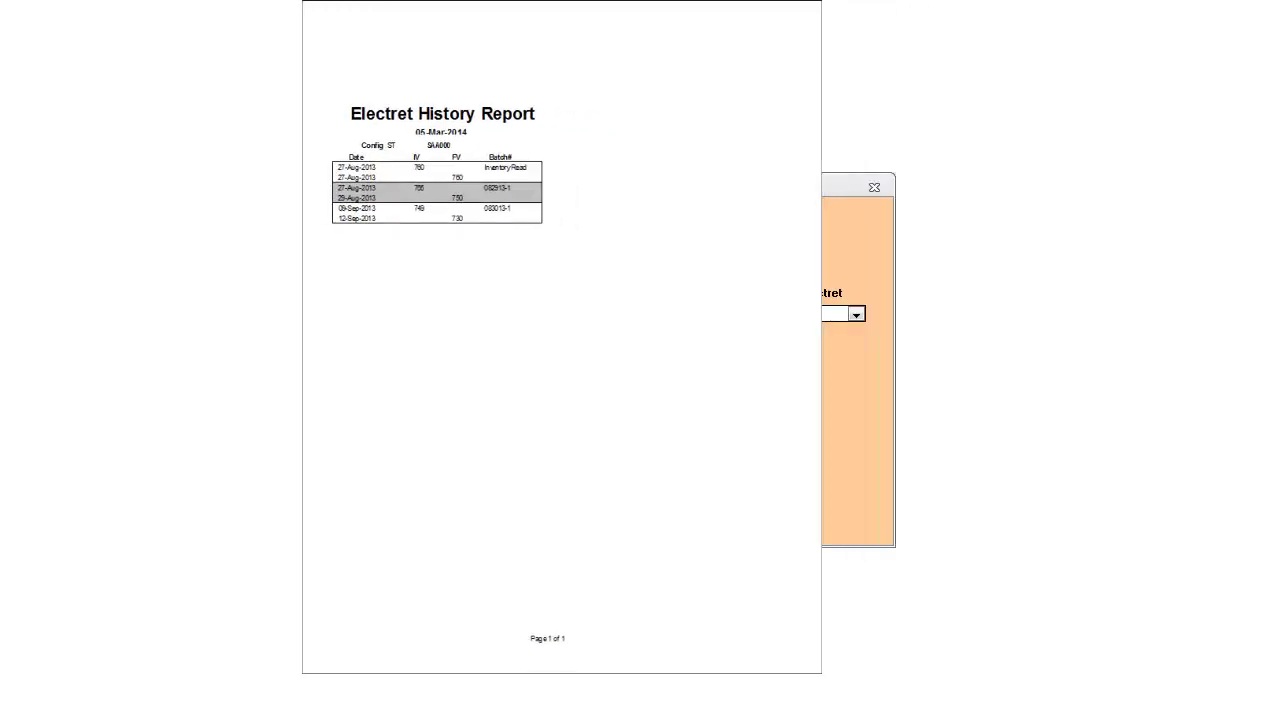
pyautogui.click(857, 315)
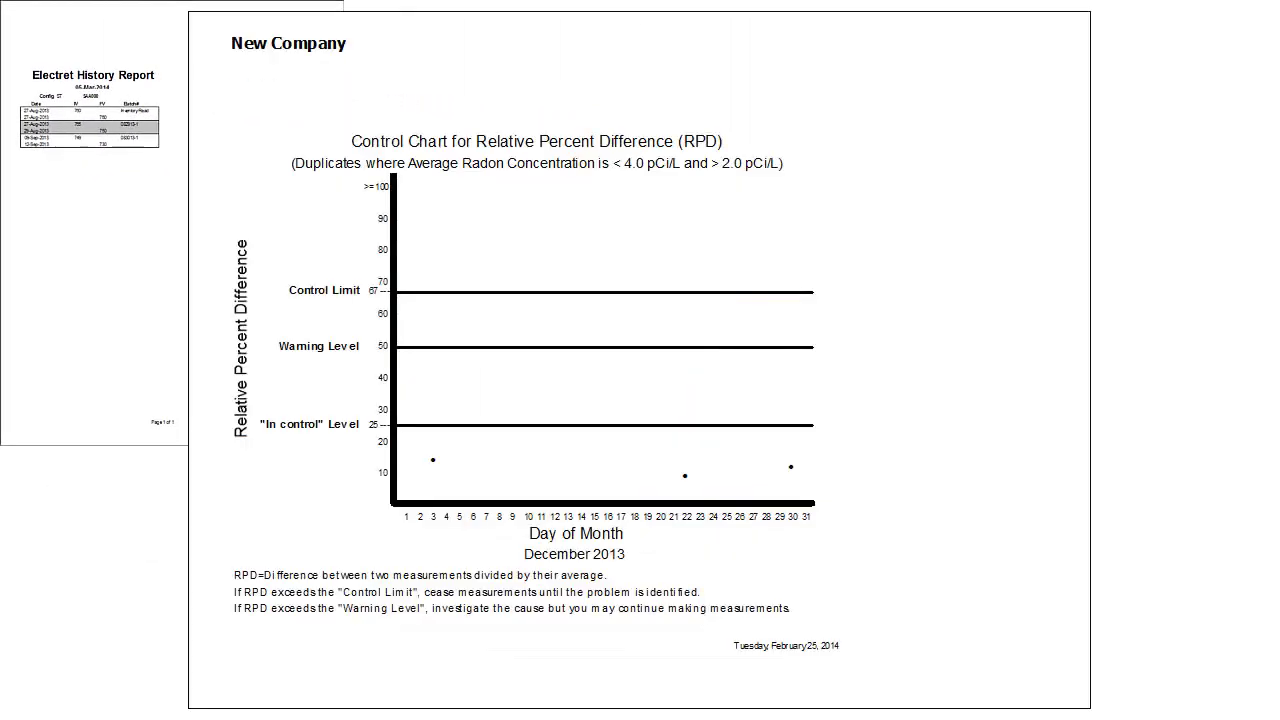